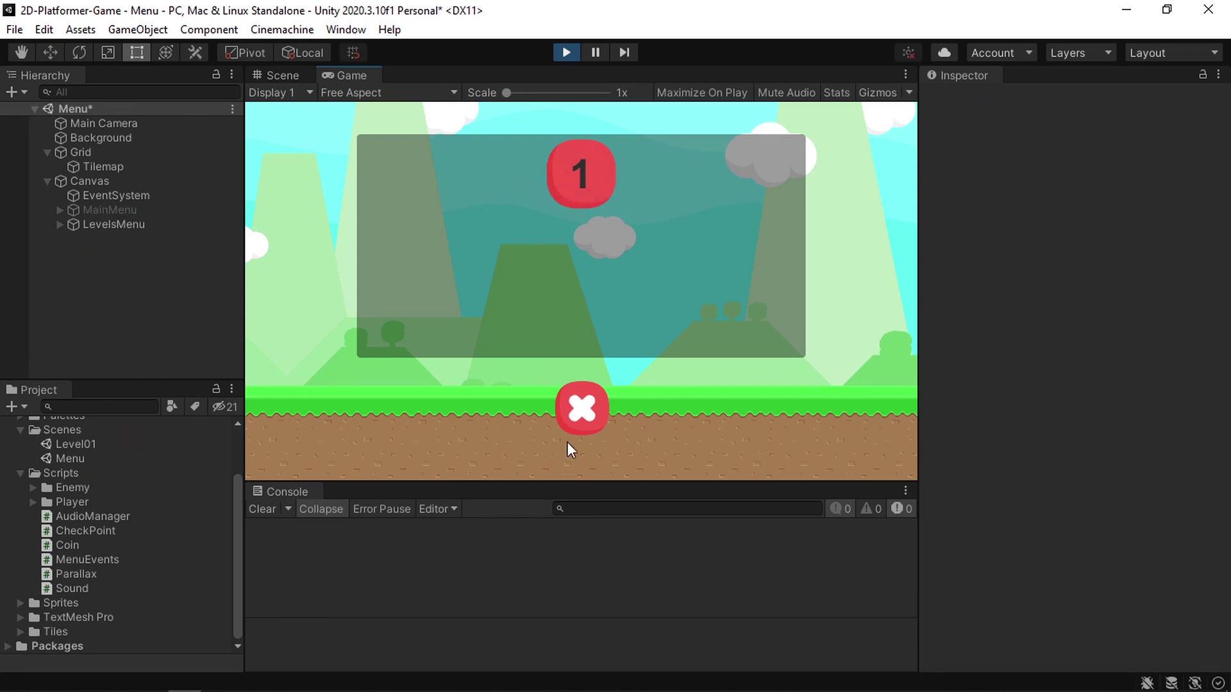
Test the running menu by closing the levels panel and trying the settings button, and stop play mode
left_click(570, 412)
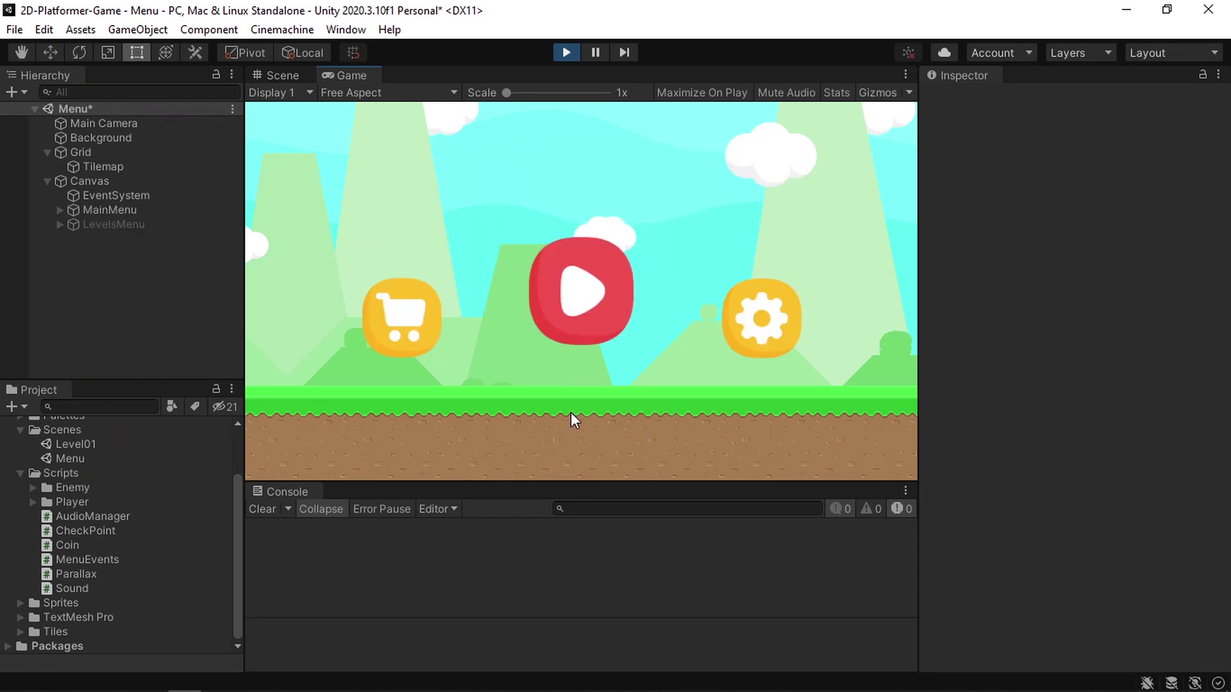
left_click(748, 313)
left_click(566, 51)
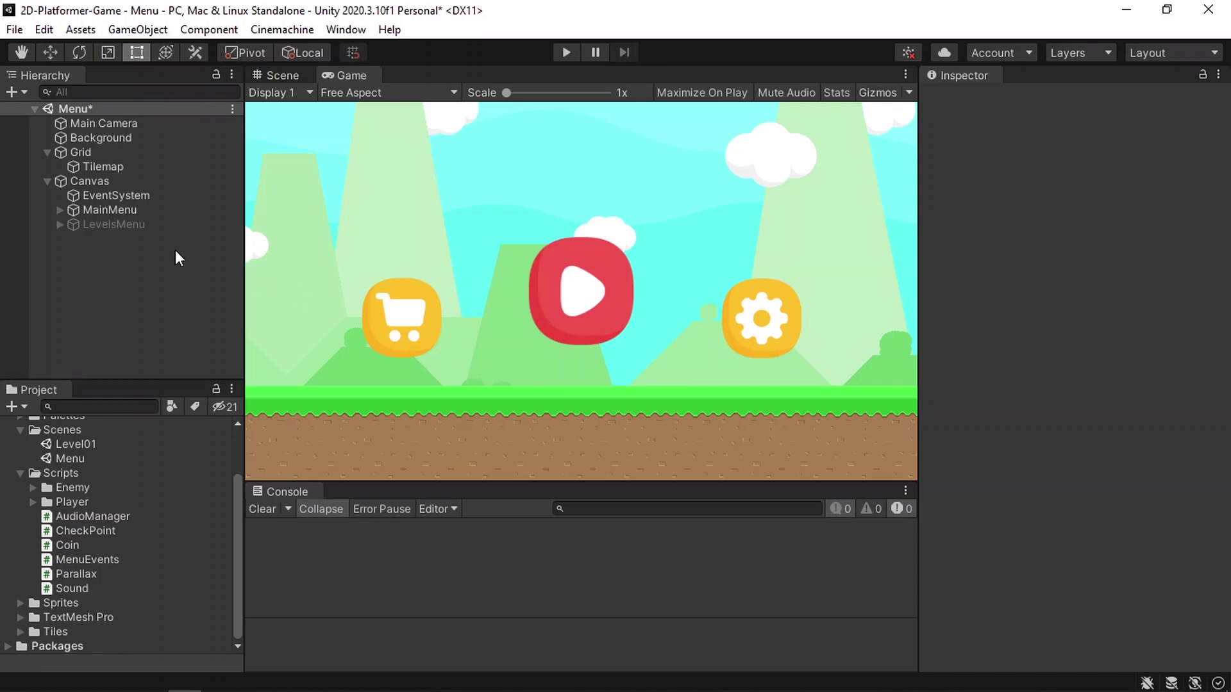
Add an On Click event to SettingsButton that calls GameObject.SetActive on MainMenu with the value unchecked
left_click(61, 210)
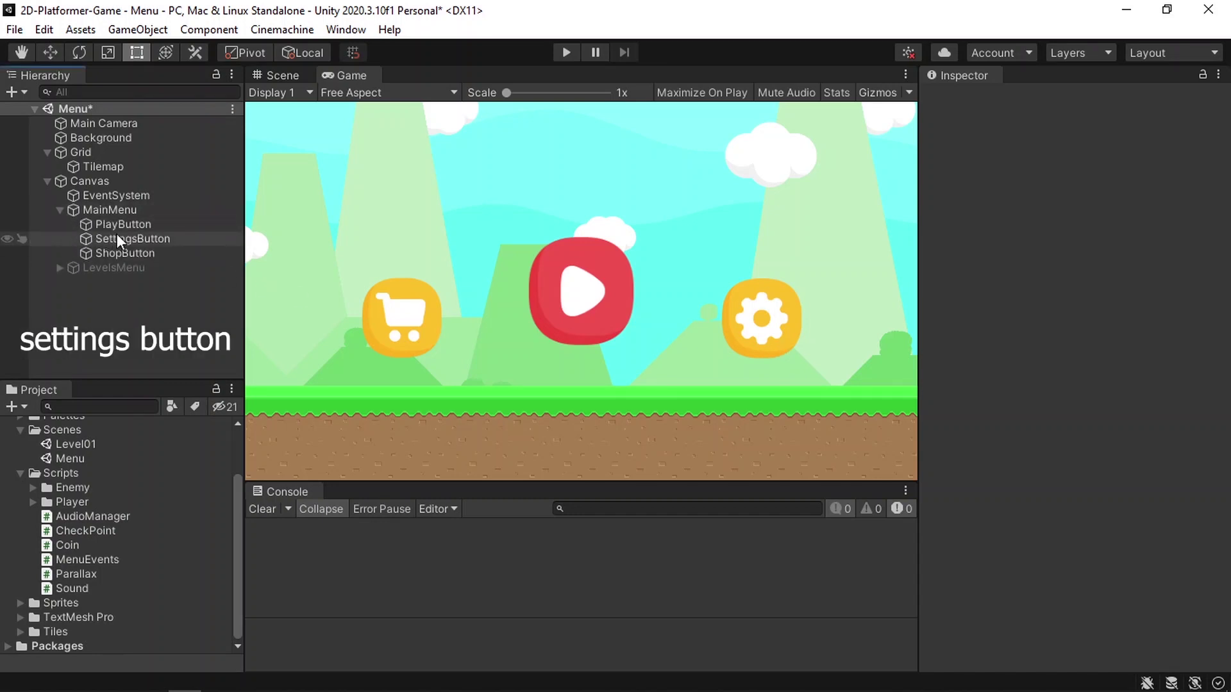
left_click(159, 238)
scroll(1017, 376, "down", 10)
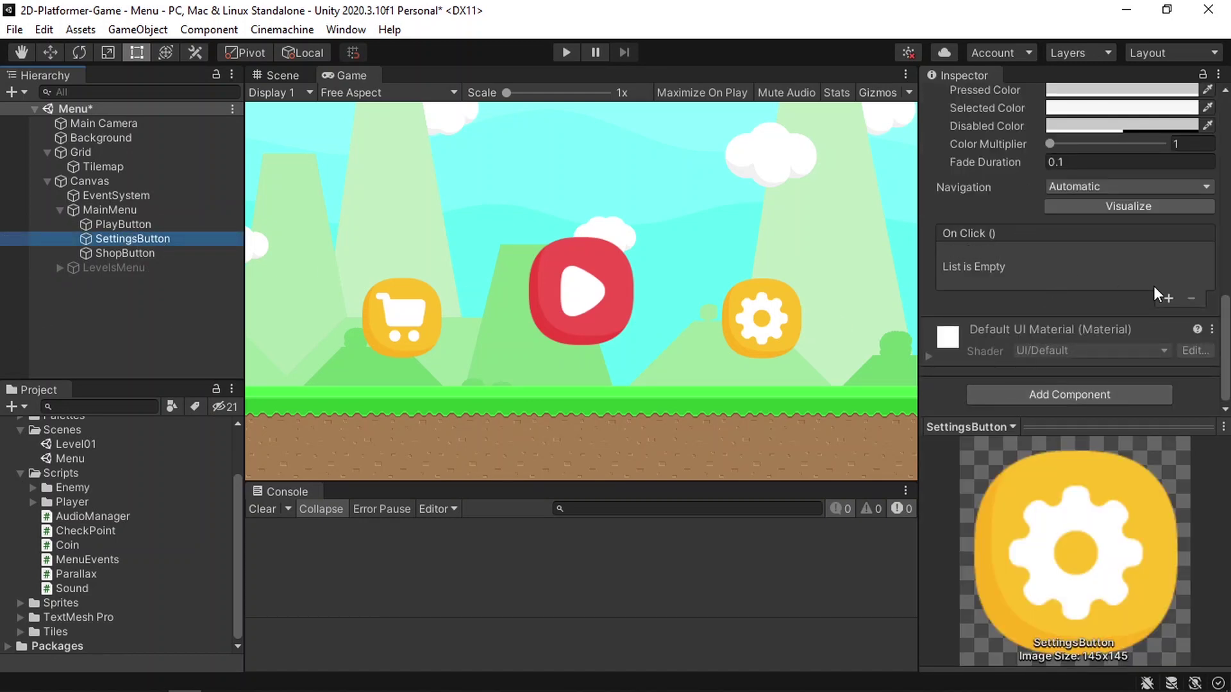
left_click(1169, 299)
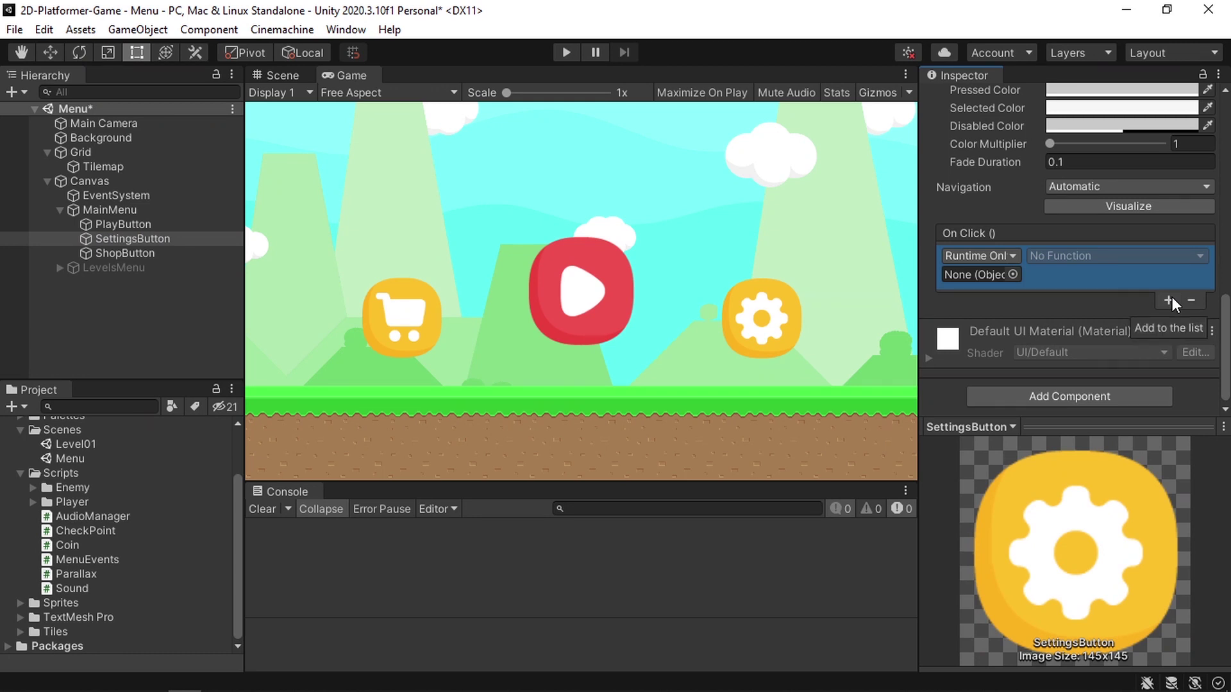
left_click_drag(135, 210, 975, 272)
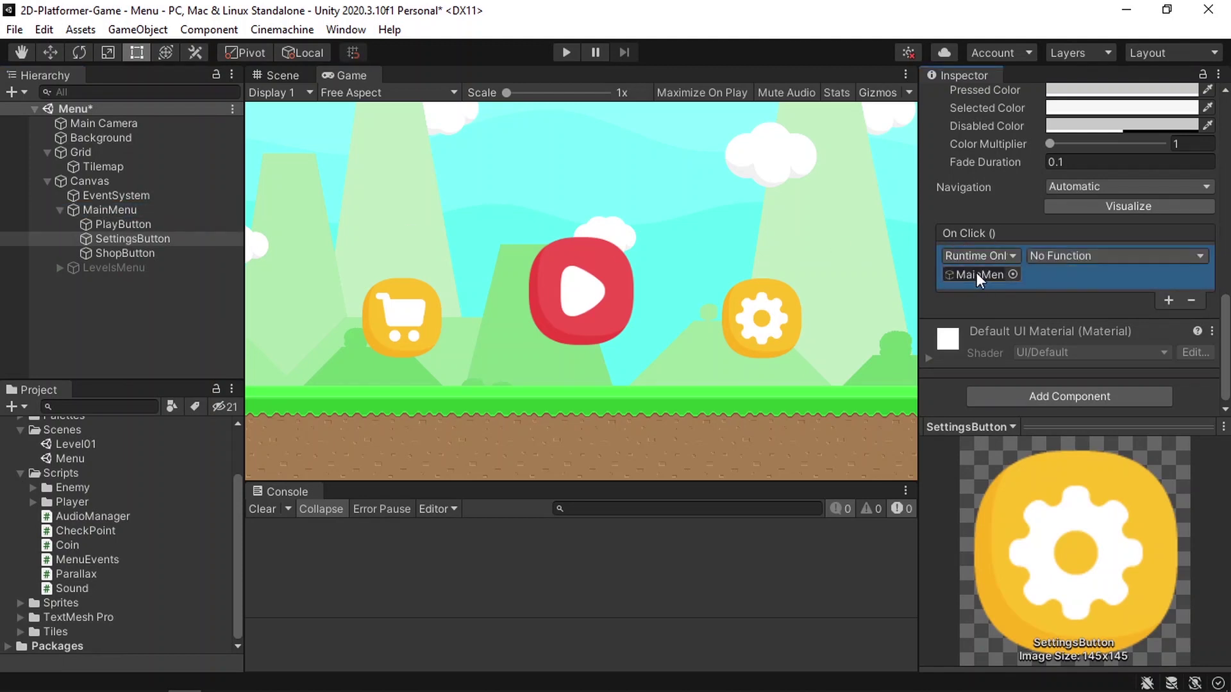
left_click(1057, 255)
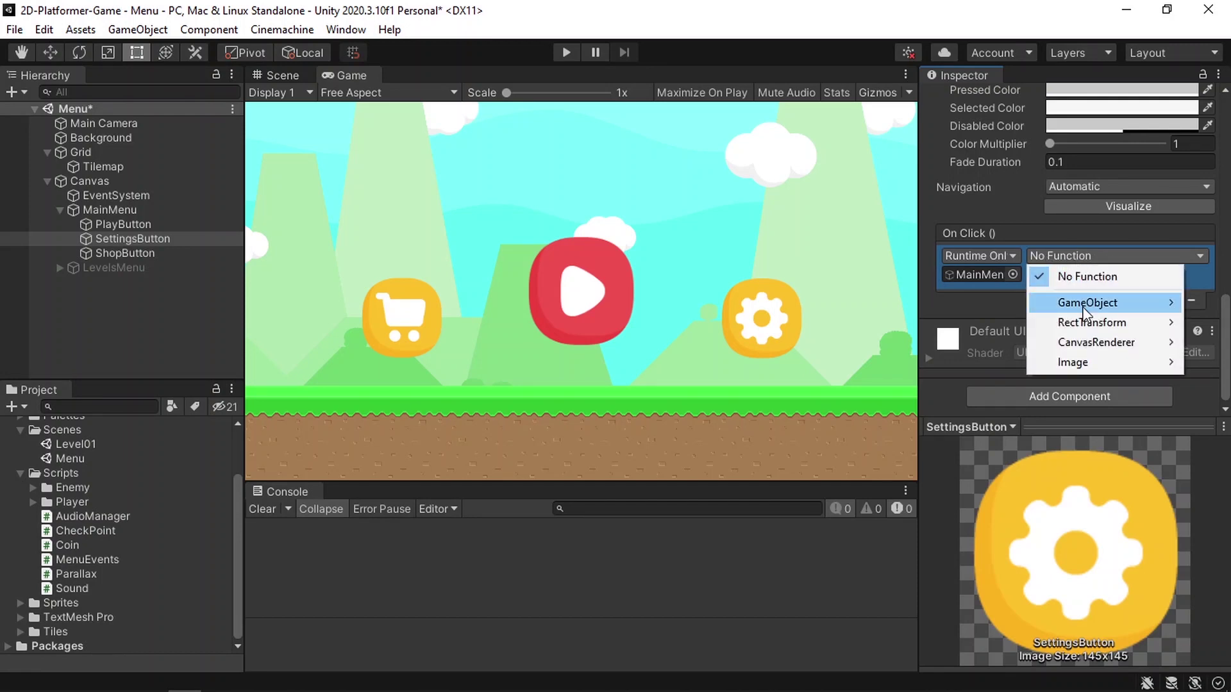
mouse_move(1085, 311)
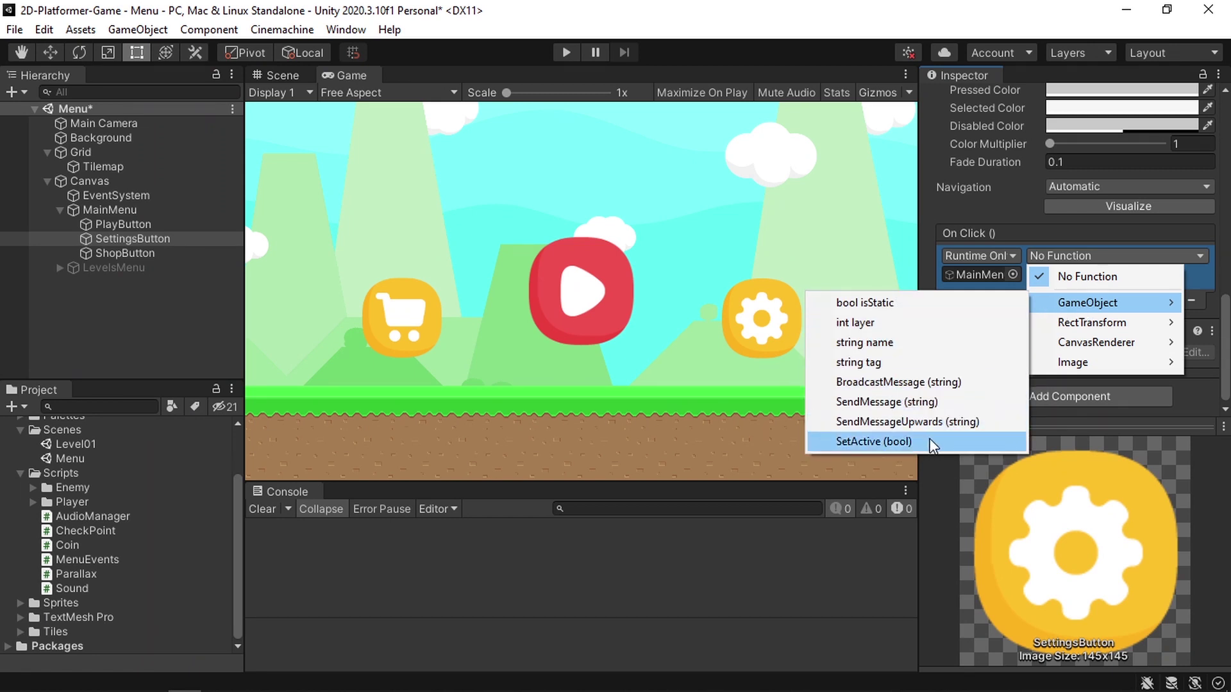
left_click(894, 441)
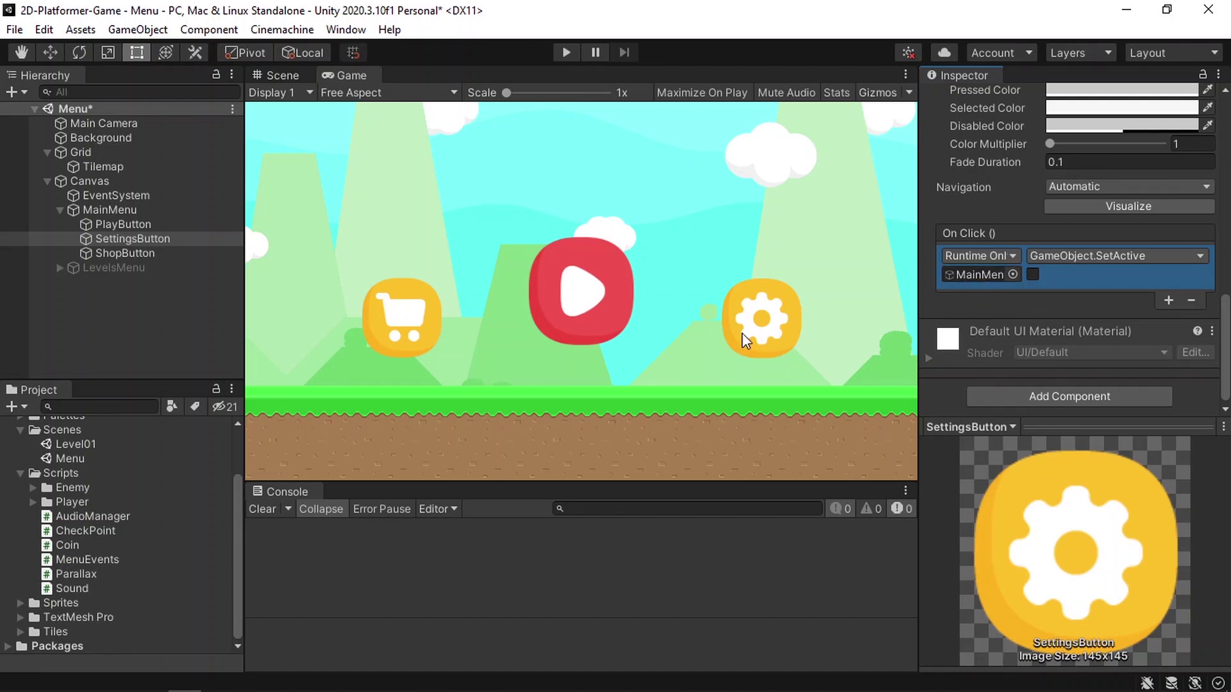
Create a UI Panel under Canvas and name it SettingsMenu
right_click(113, 183)
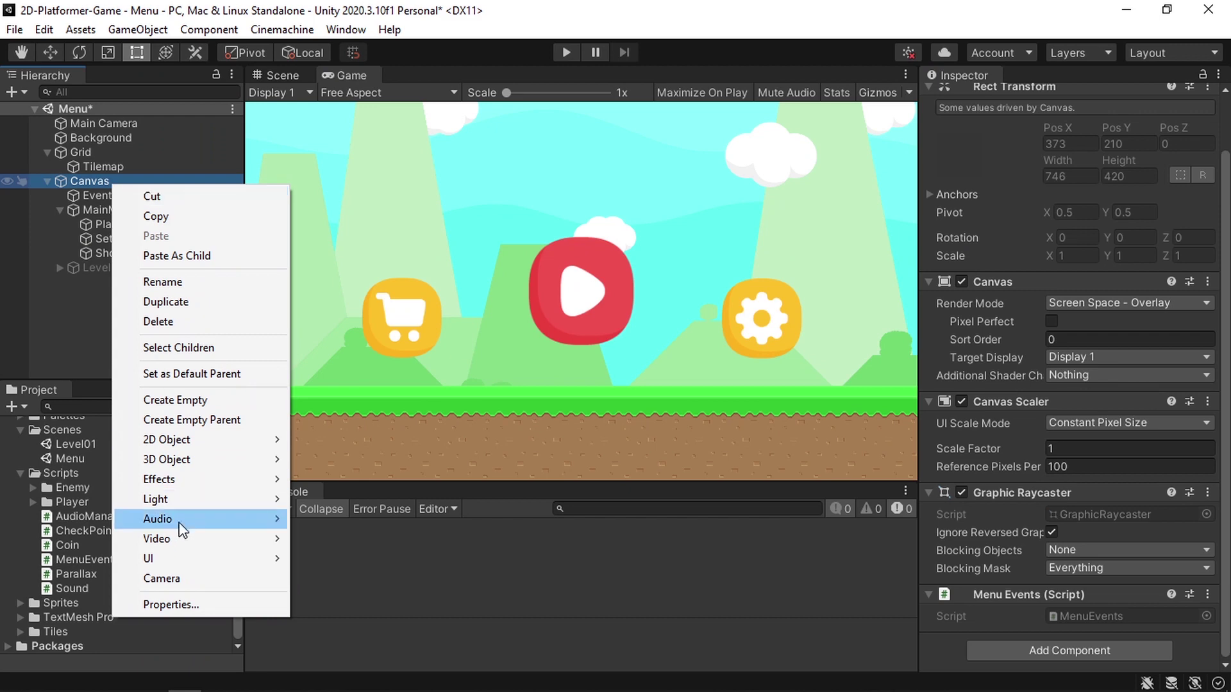
mouse_move(194, 563)
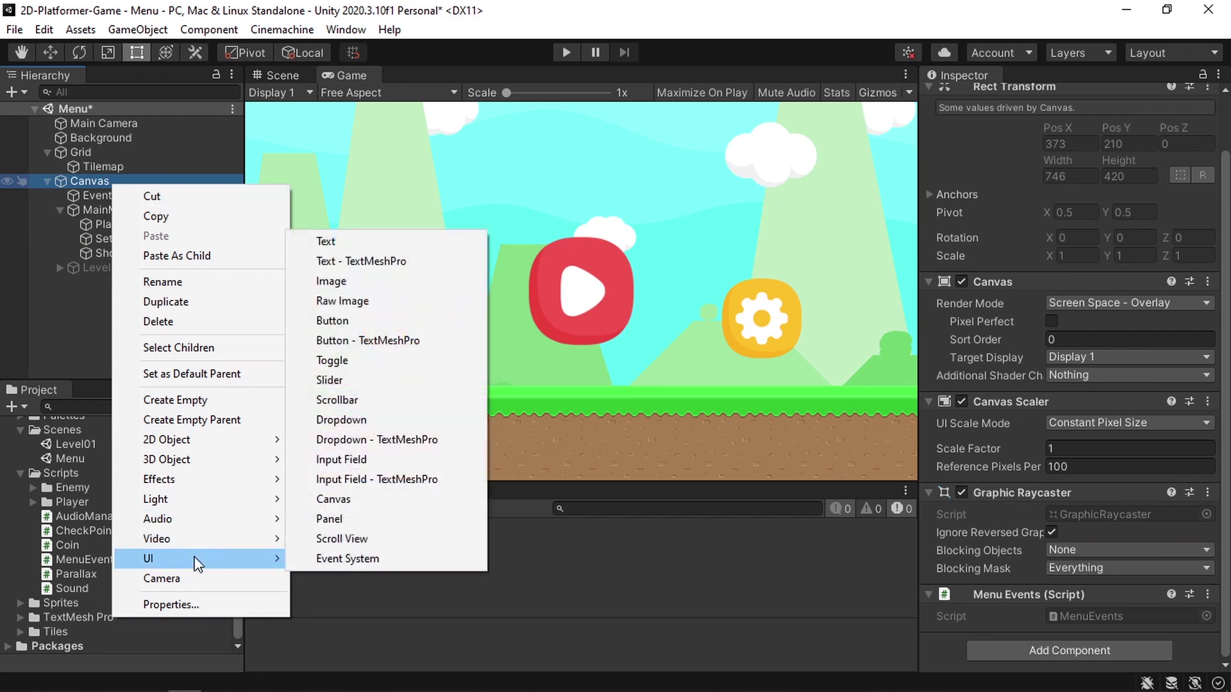
left_click(356, 521)
type("Settings")
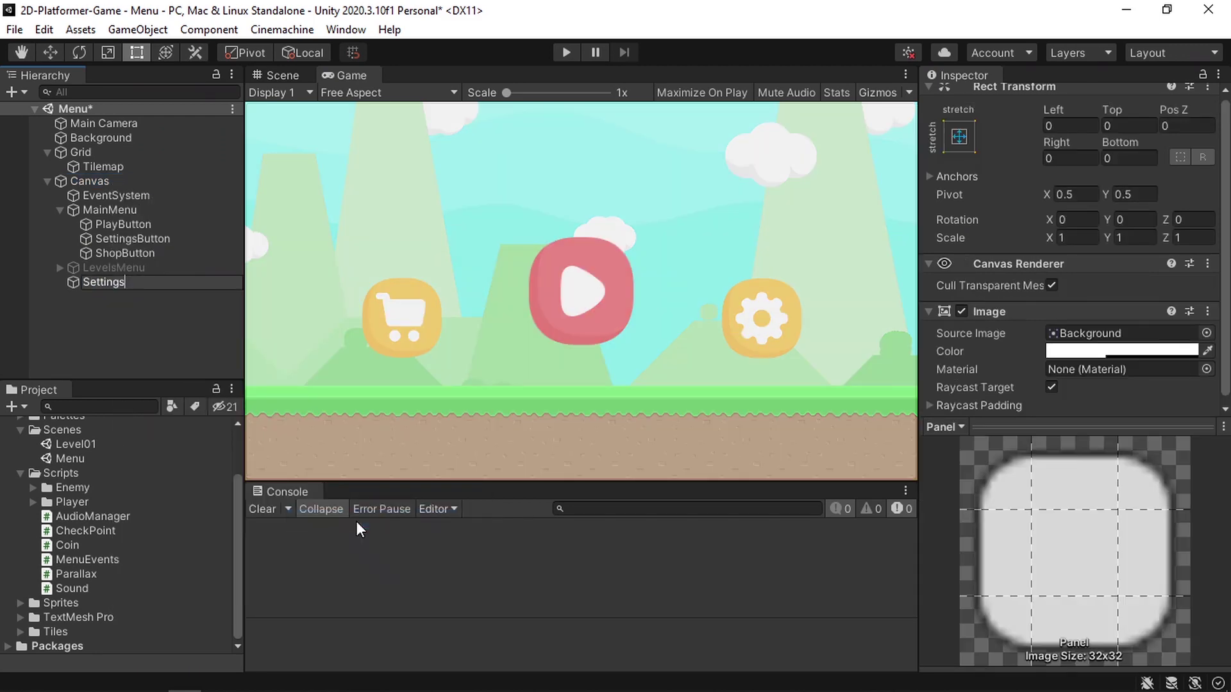
type("Menu")
key("Return")
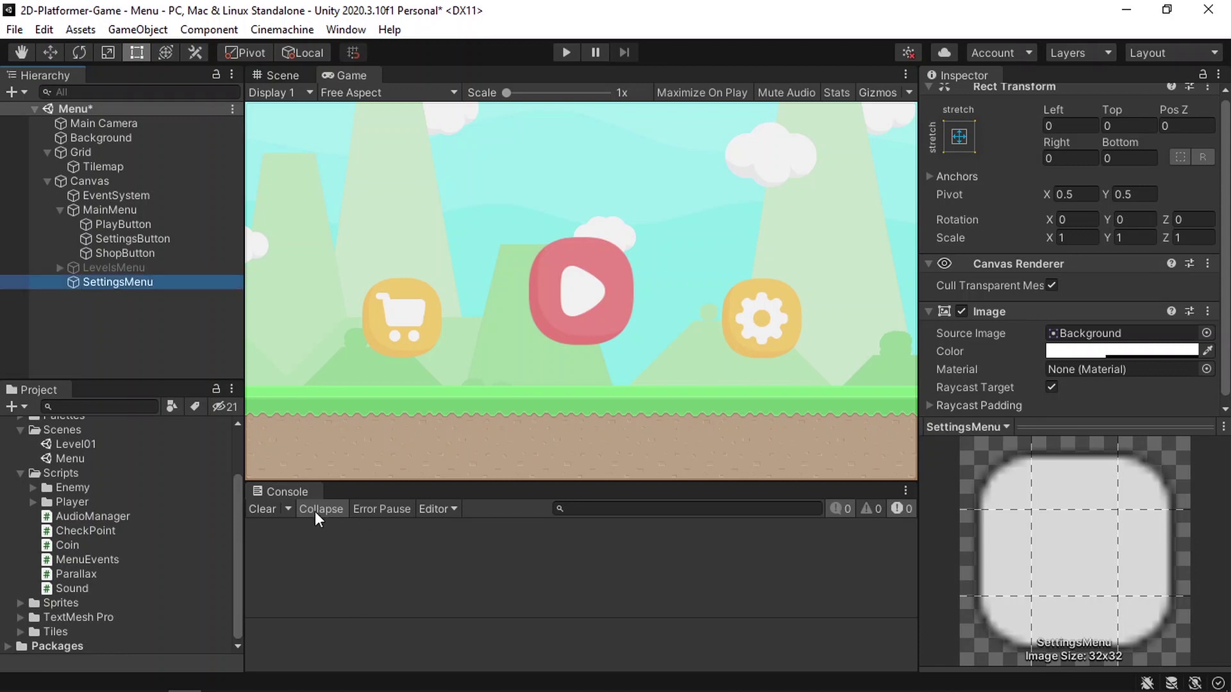
Deactivate the MainMenu object in the scene
left_click(132, 209)
scroll(964, 103, "up", 2)
left_click(967, 99)
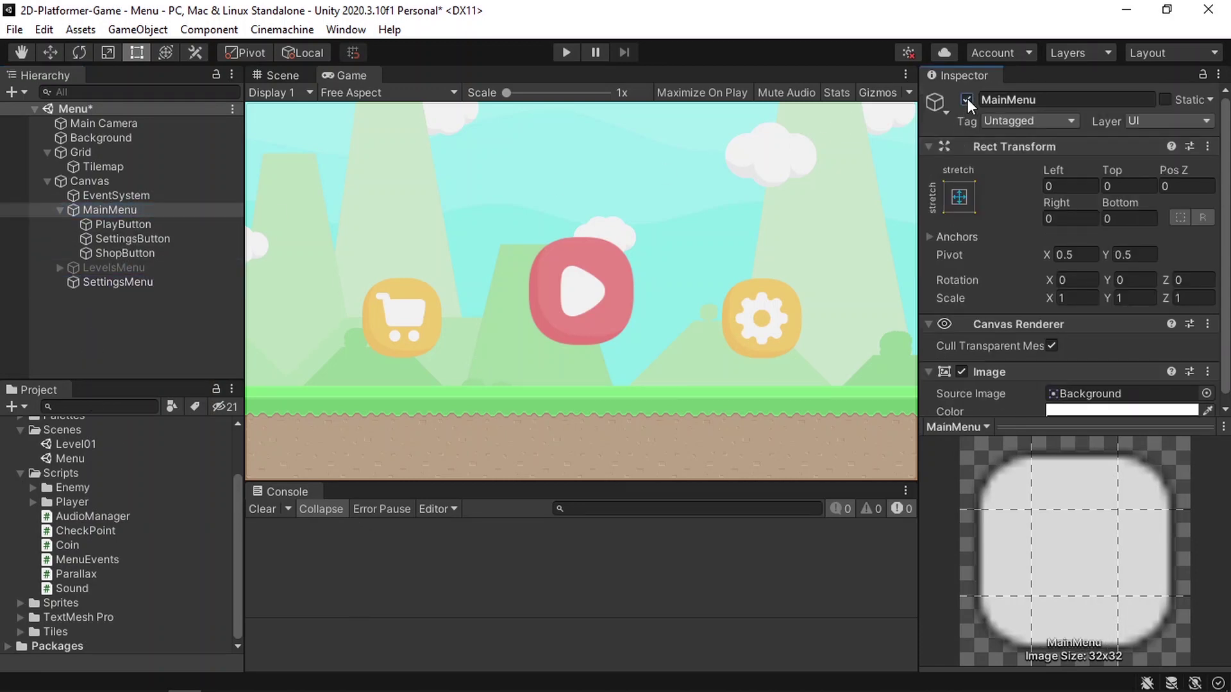
Set the SettingsMenu panel's source image to the 256x256 Cloud_1 sprite
left_click(144, 279)
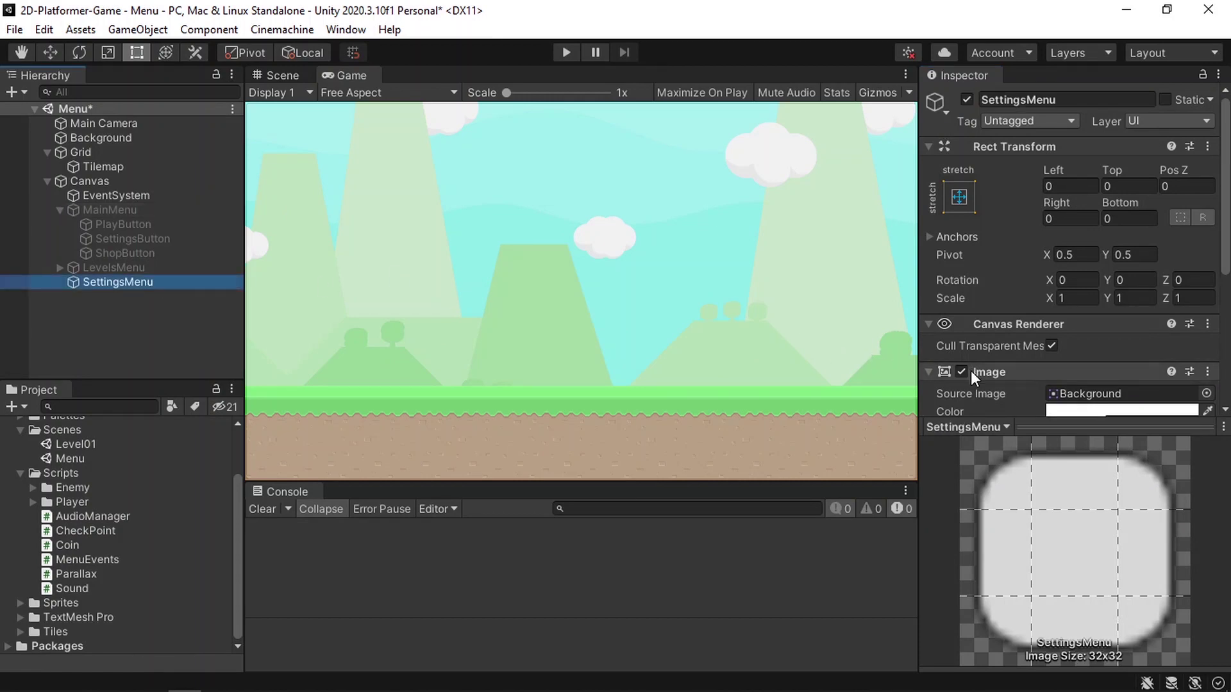
scroll(1077, 250, "down", 3)
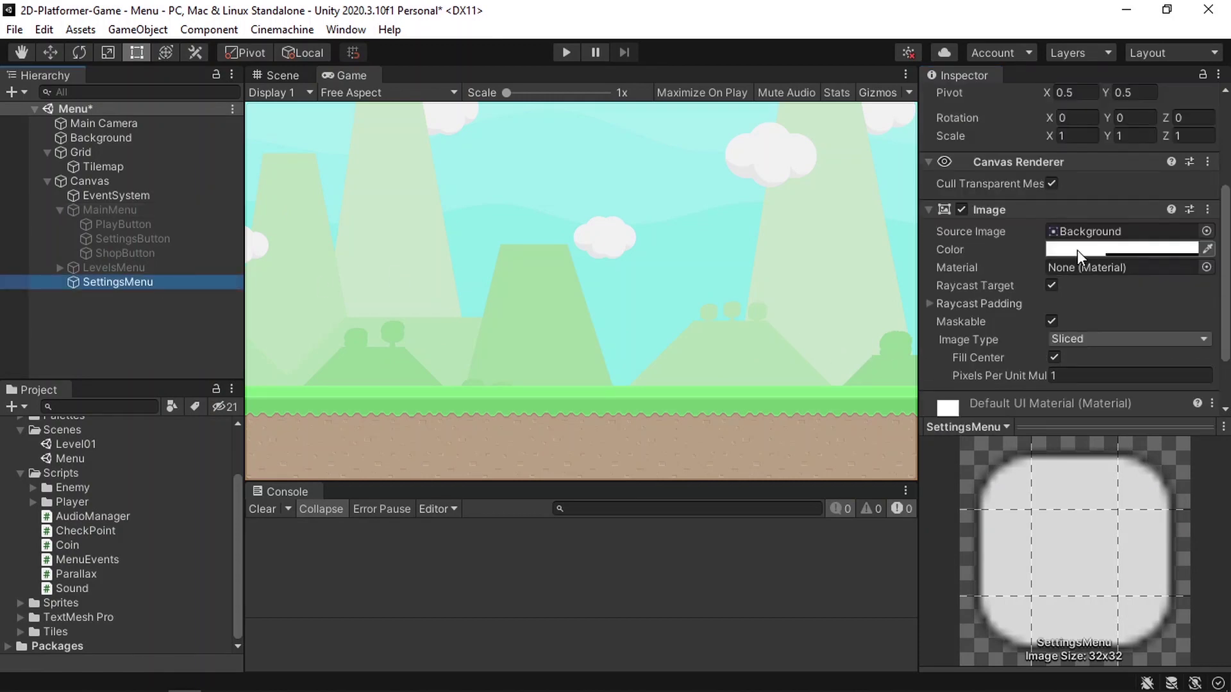
left_click(1206, 231)
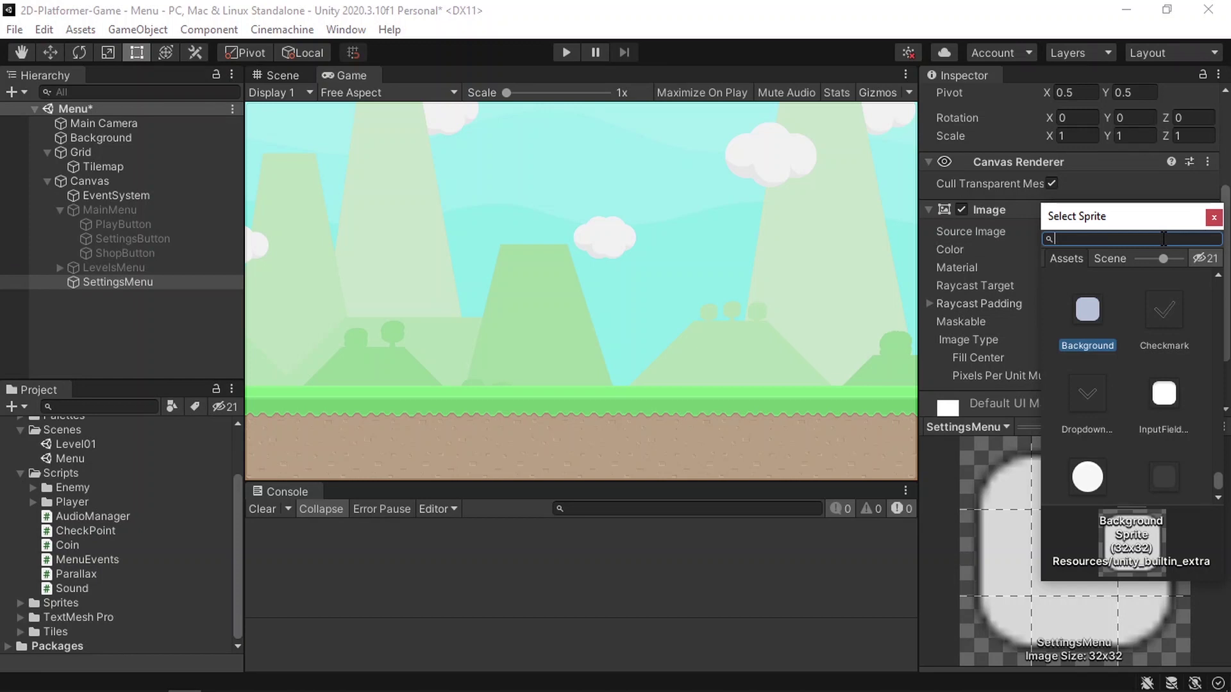
type("cloud")
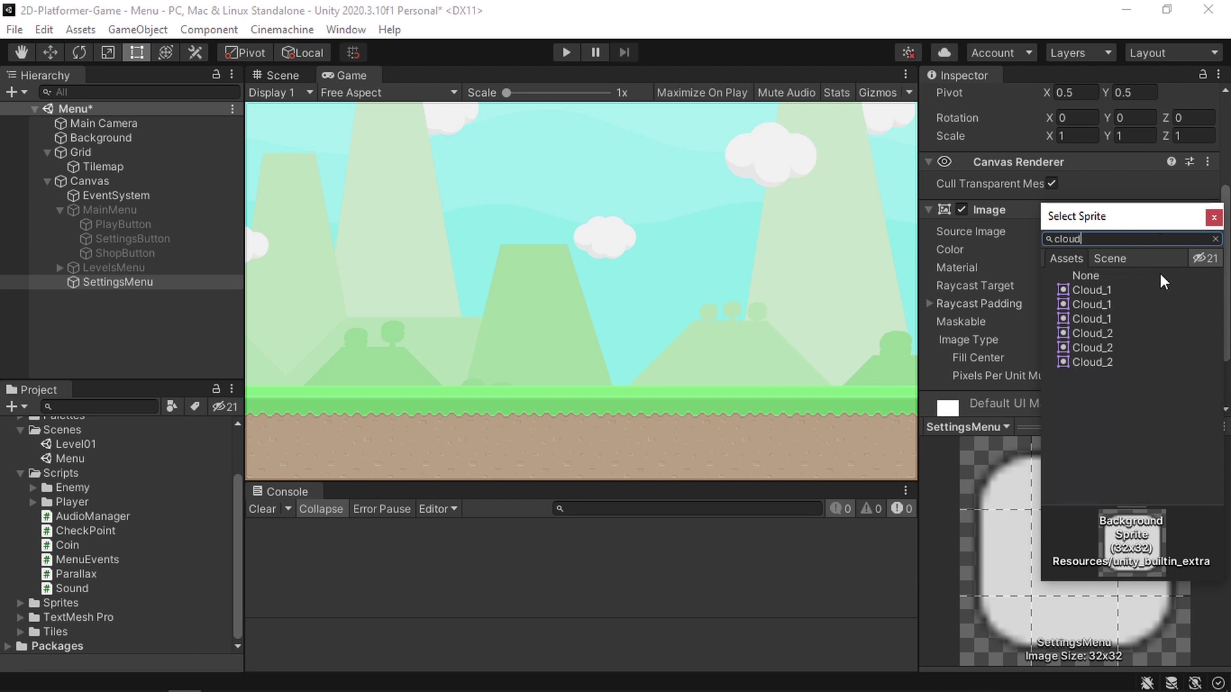
left_click(1096, 289)
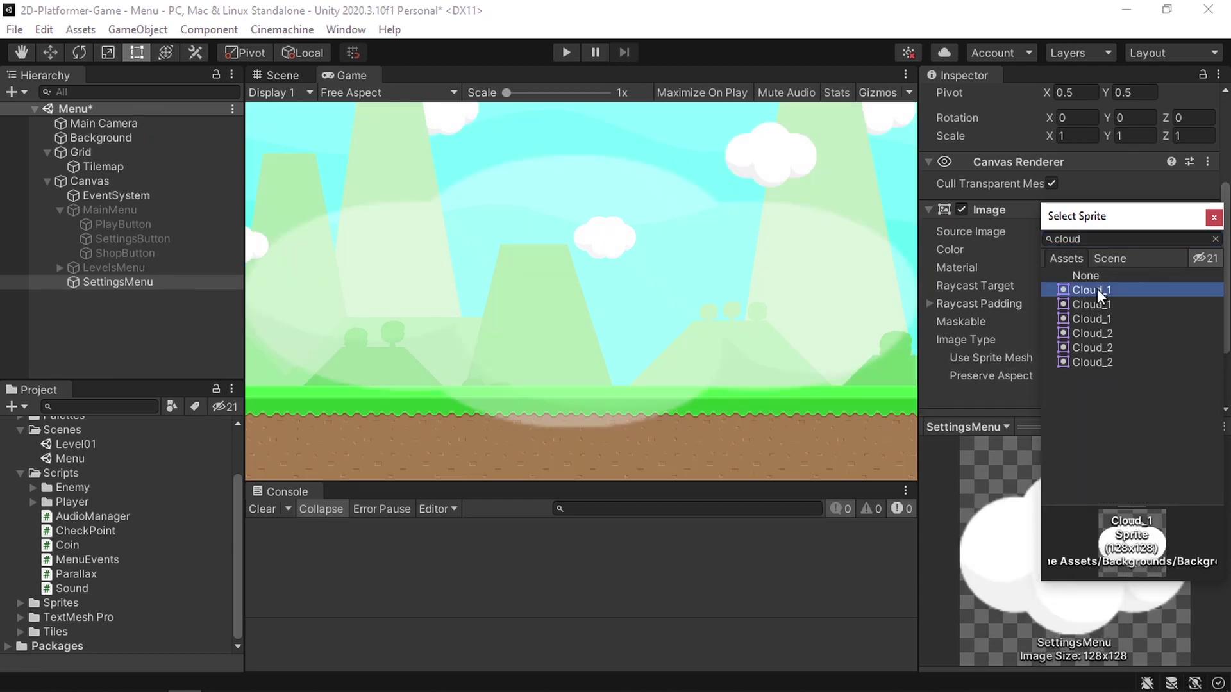
left_click(1093, 305)
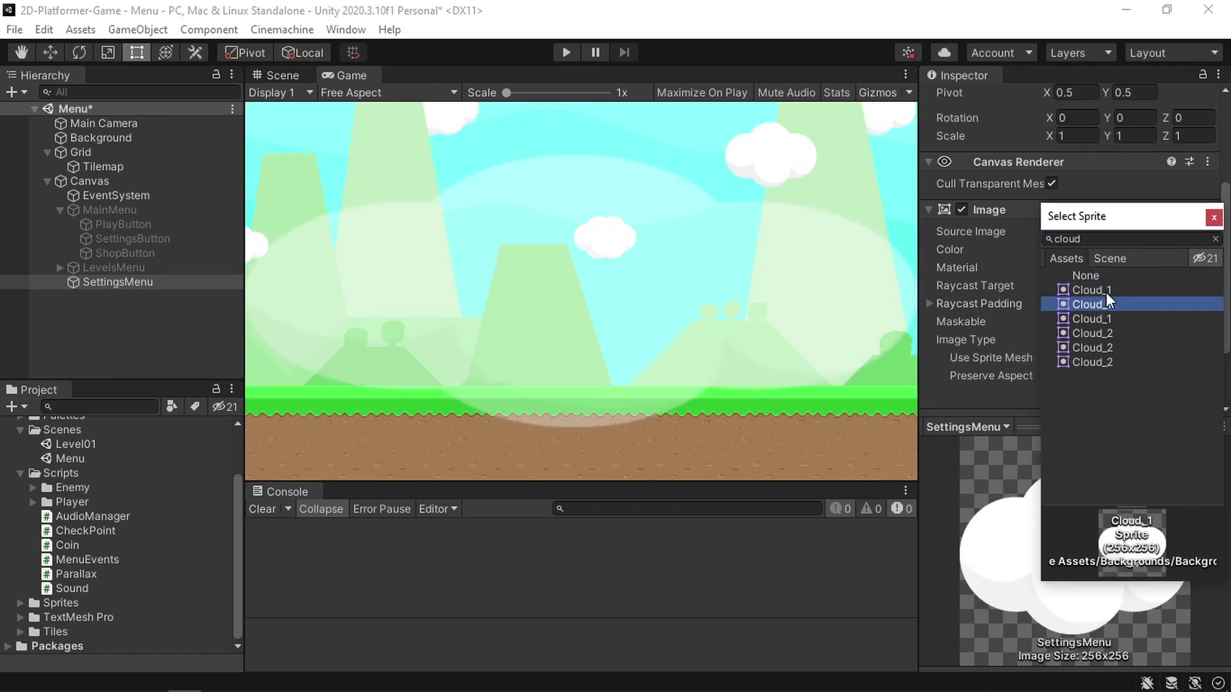
double_click(1107, 305)
Make the SettingsMenu image fully opaque by setting its color alpha to 255
left_click(1088, 249)
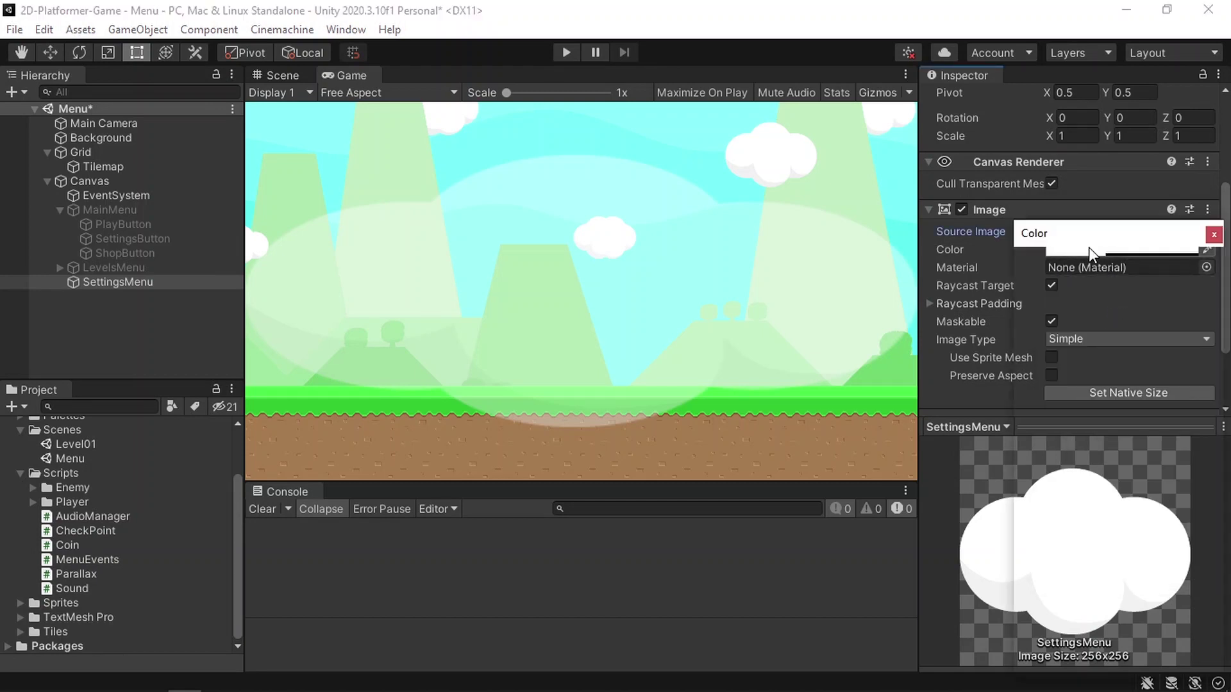
left_click_drag(1087, 601, 1171, 597)
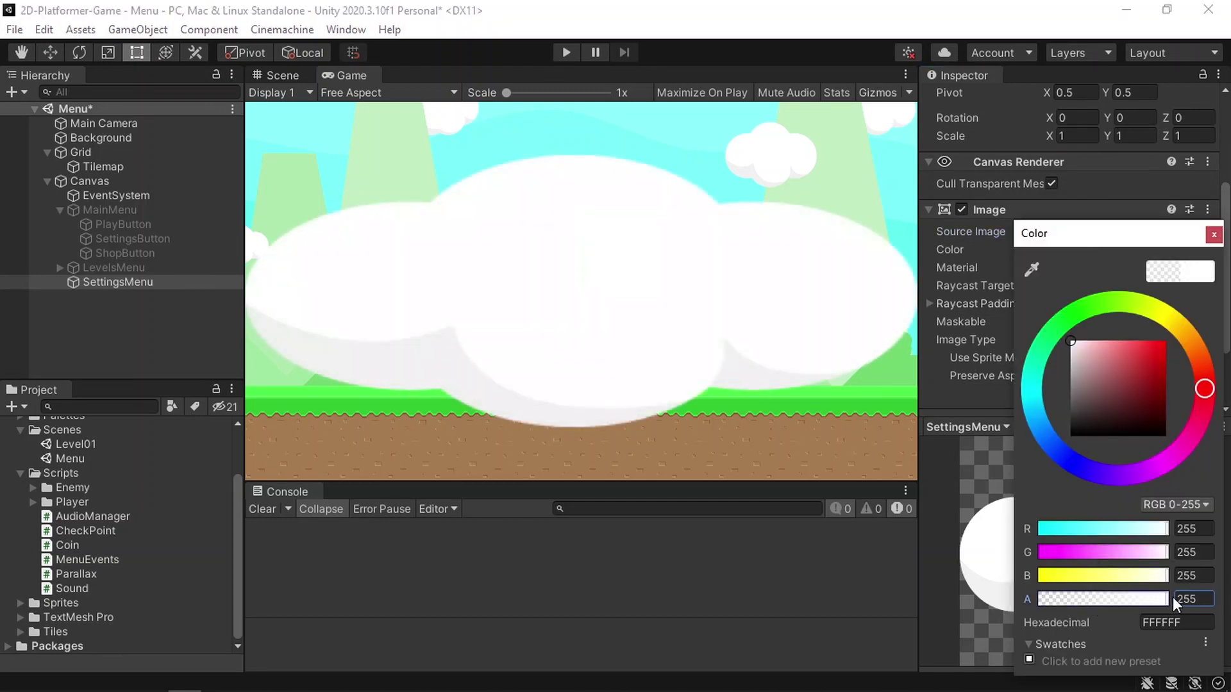
left_click(1214, 234)
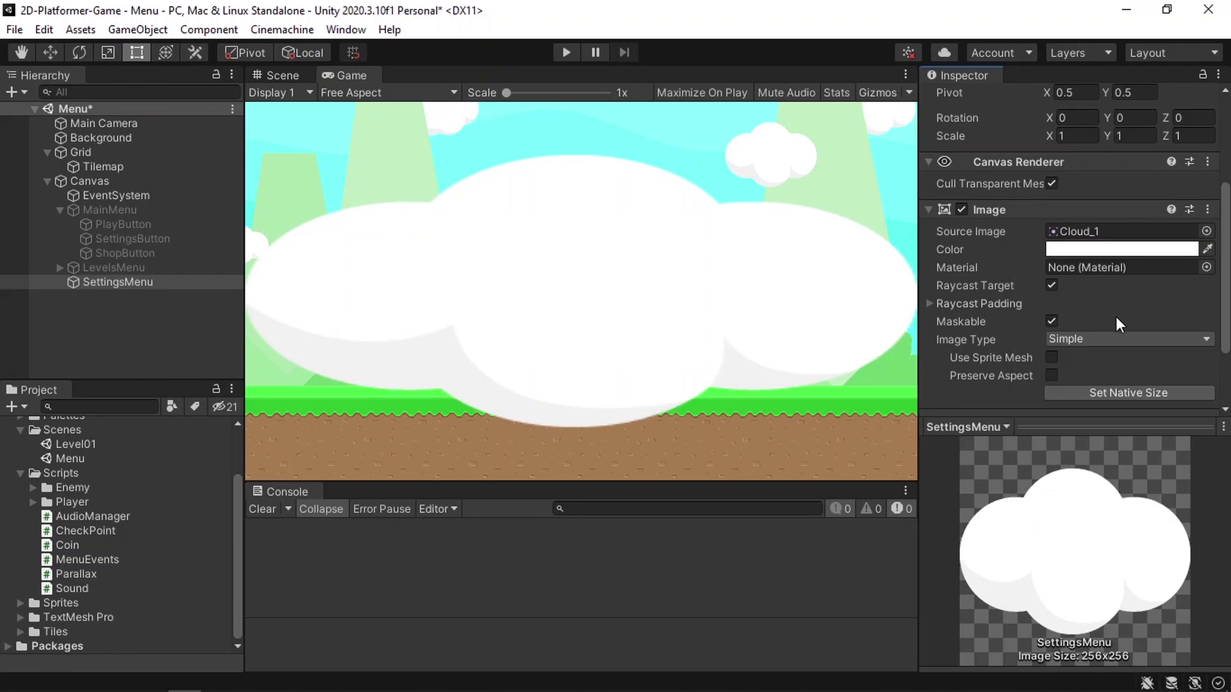
Change the SettingsMenu panel's anchor preset to middle center
scroll(1116, 316, "up", 3)
left_click(959, 198)
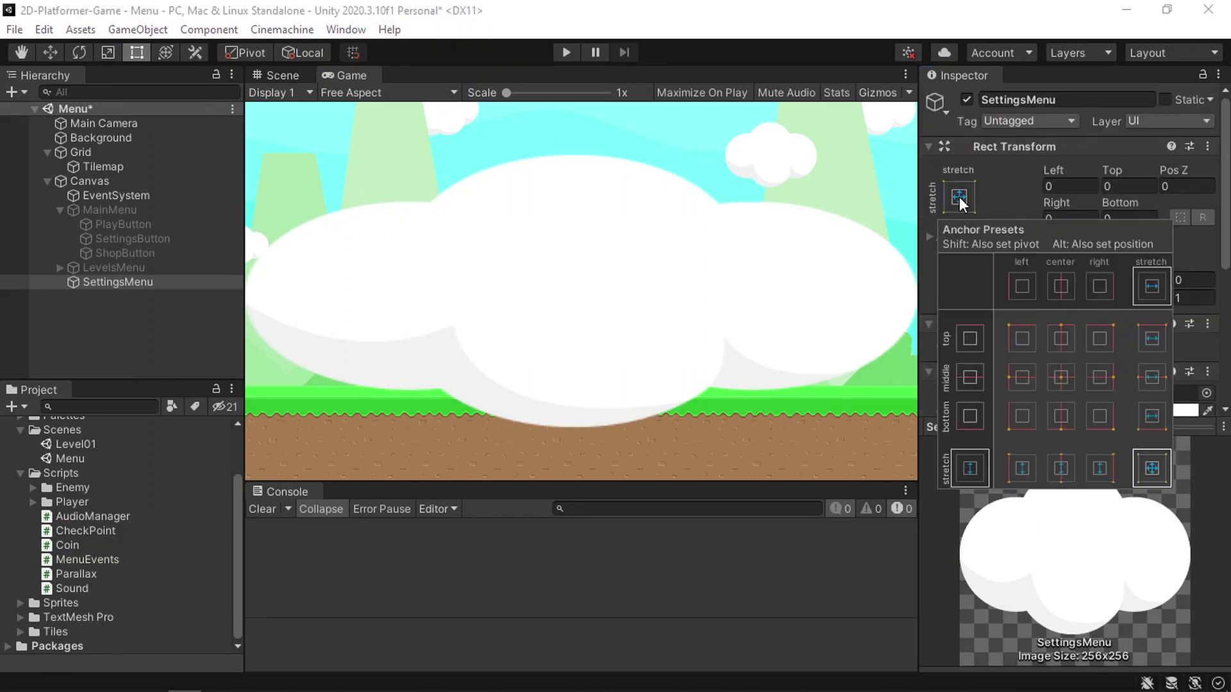
left_click(1062, 383)
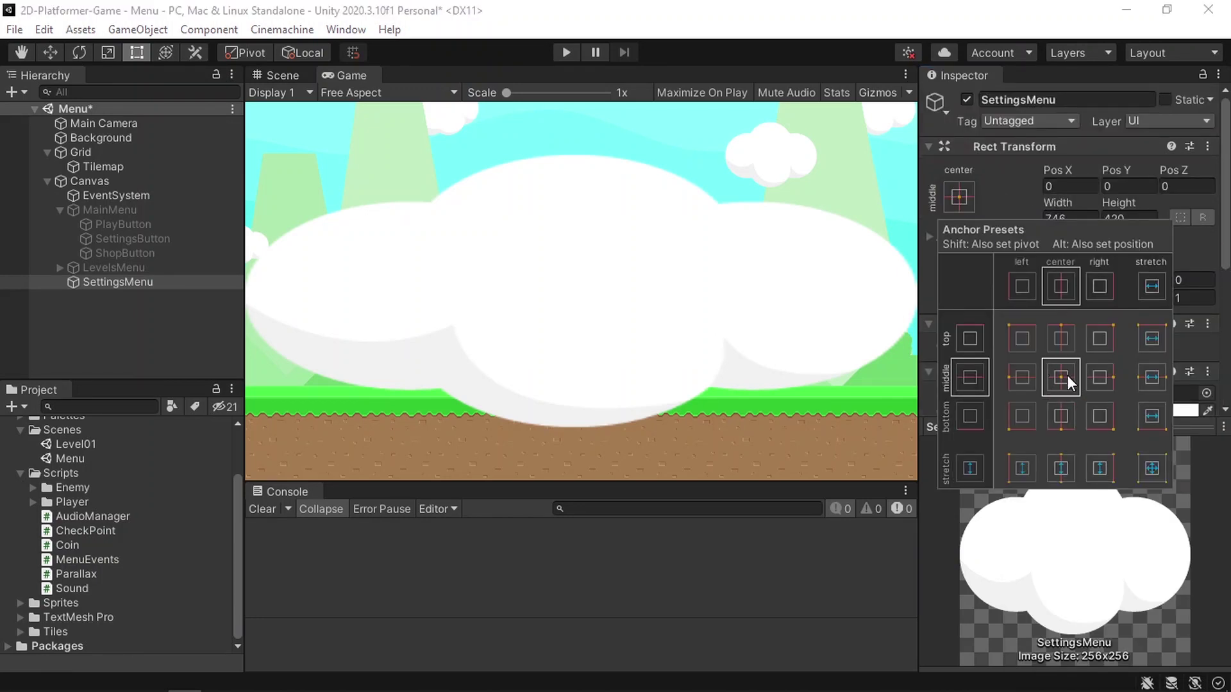
Try a width of 500 and a height of 400 for the SettingsMenu panel
left_click(1069, 186)
left_click(1070, 219)
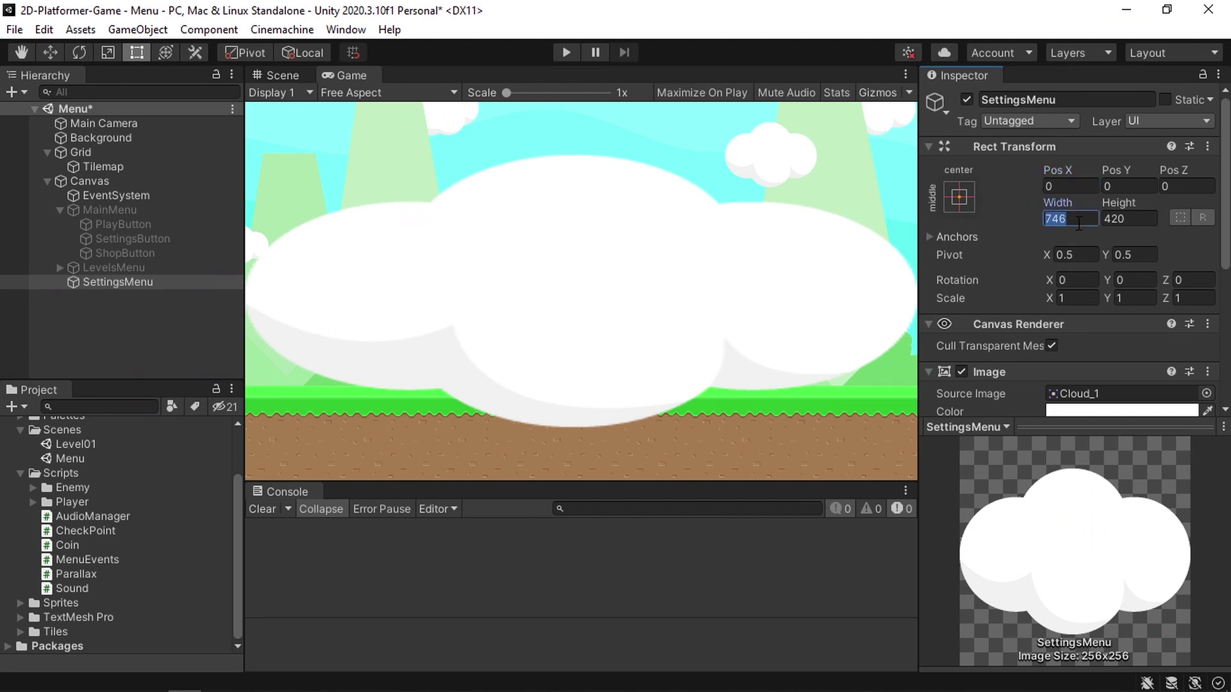
type("500")
left_click(1121, 219)
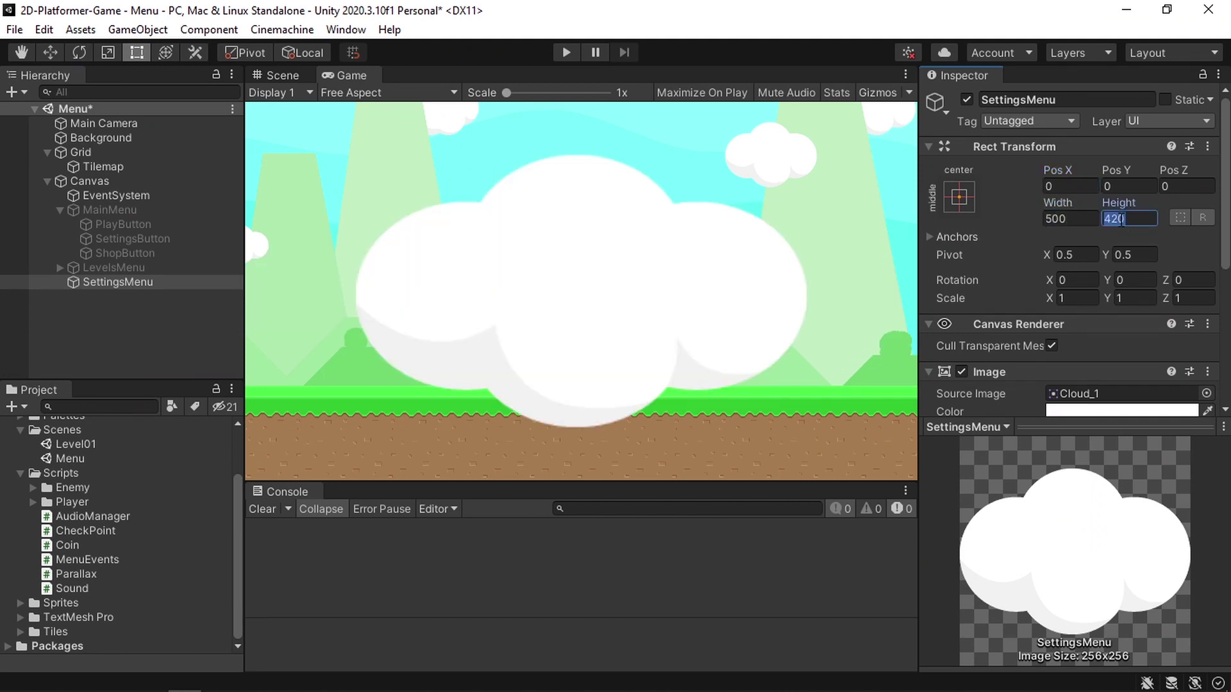
type("400")
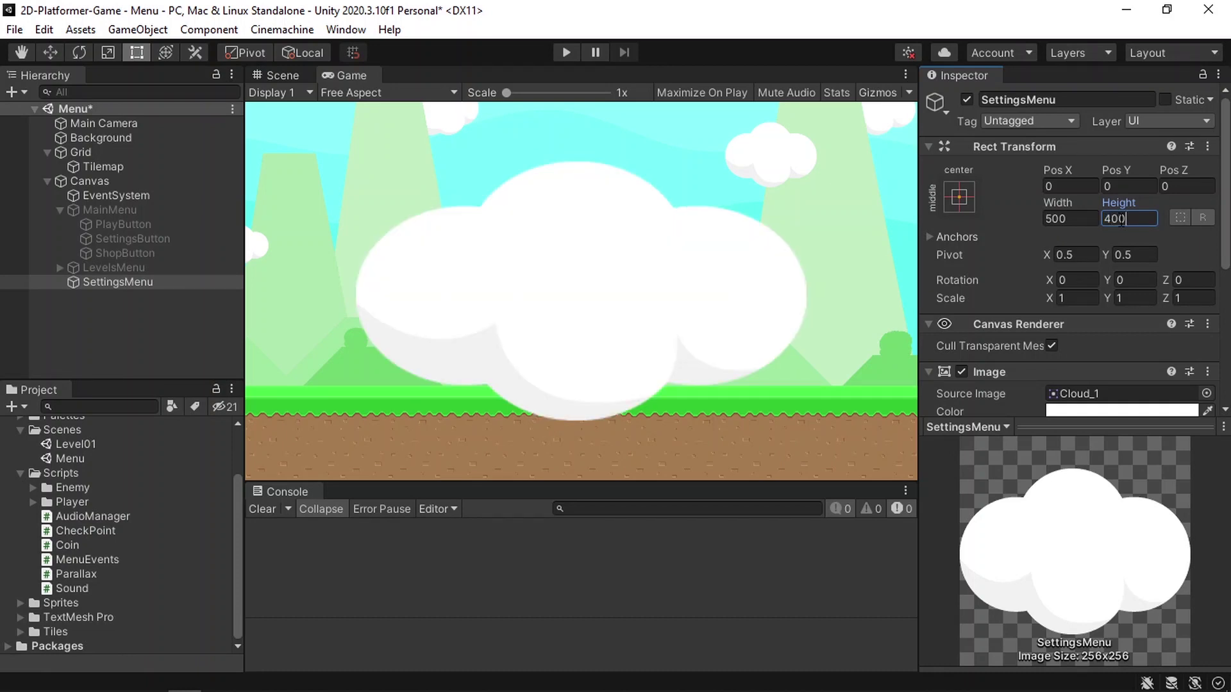
Resize the SettingsMenu panel to a width of 400 and a height of 300, trying a height of 200 first
left_click(1070, 219)
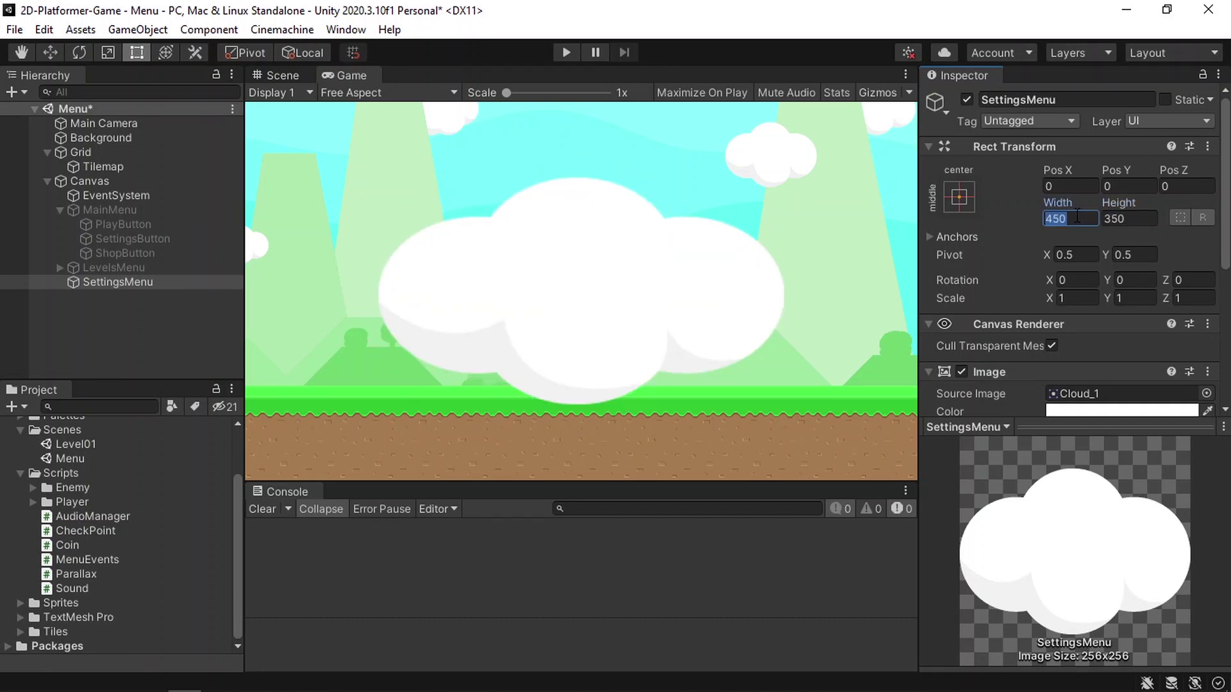
type("400")
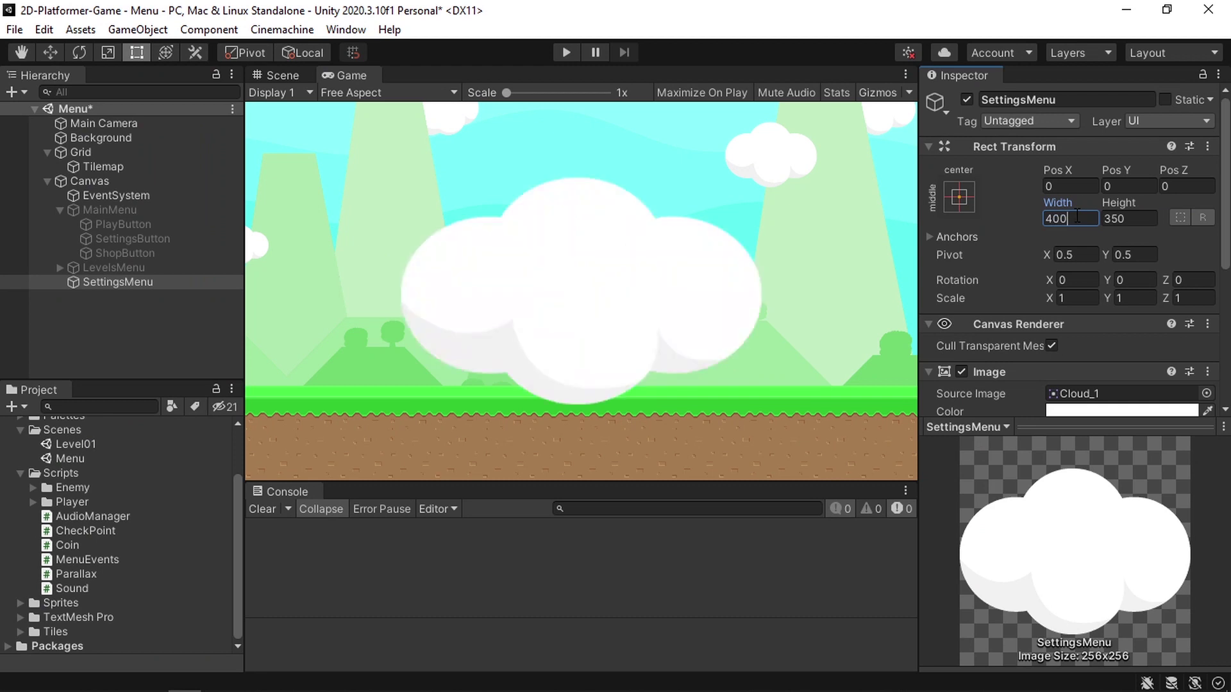
left_click(1135, 218)
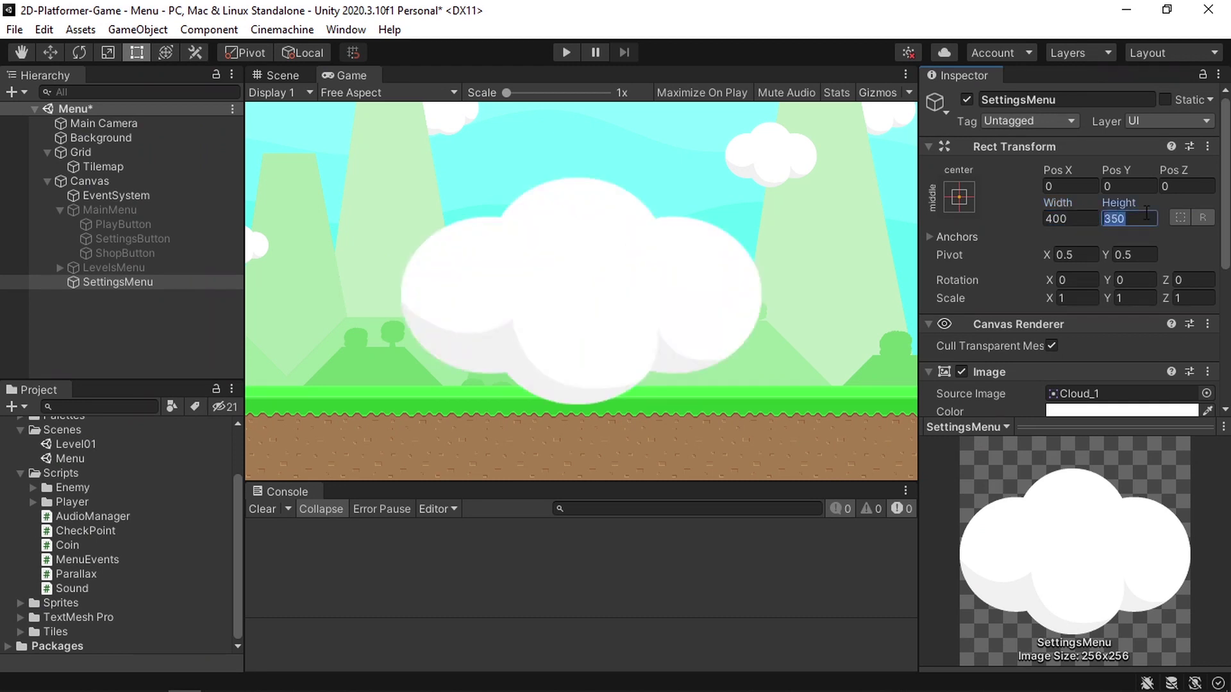
type("200")
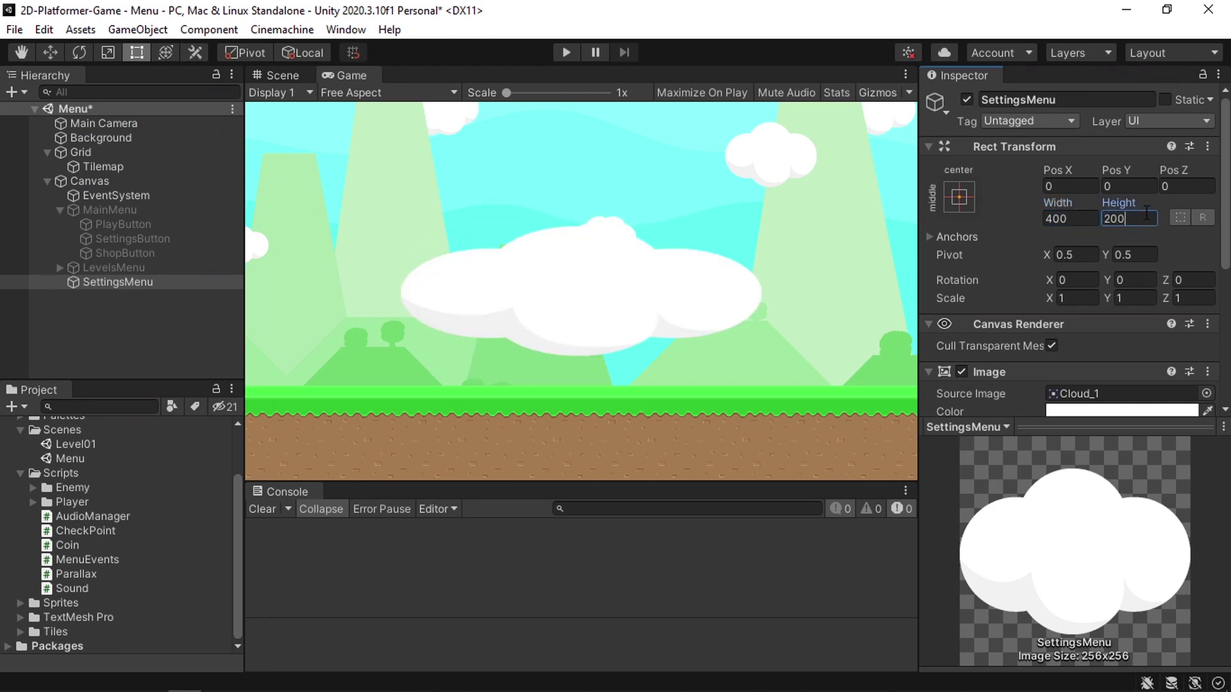
key("ctrl+z")
key("ctrl+a")
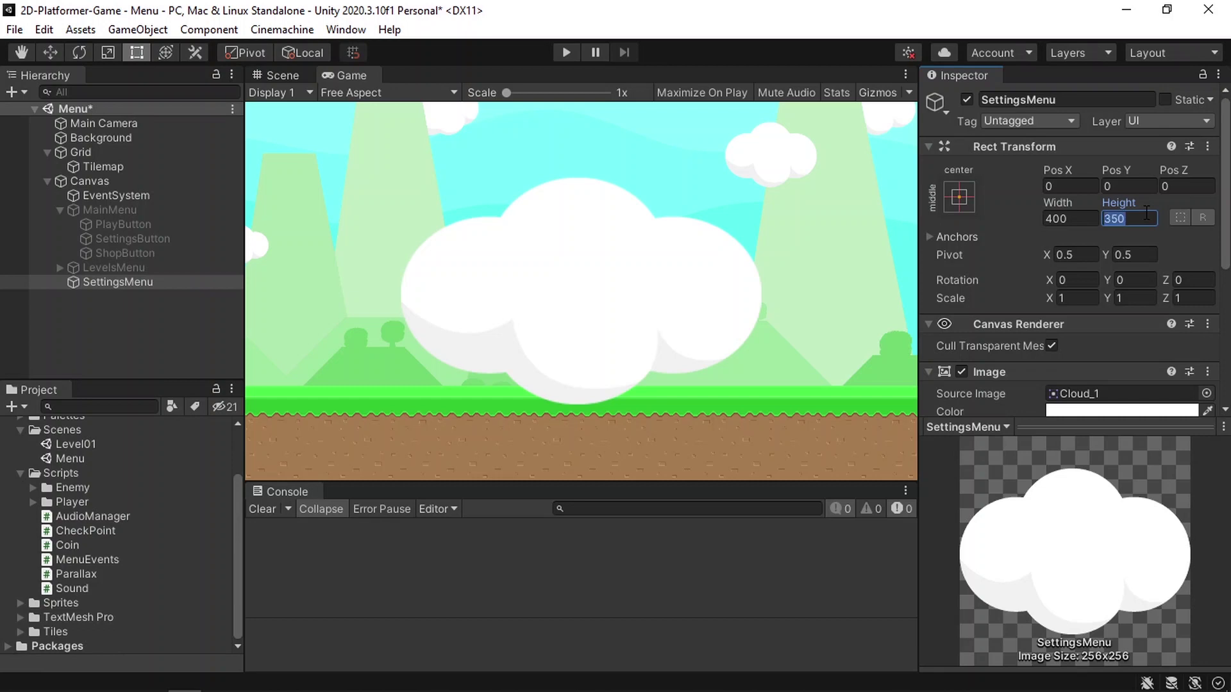
type("300")
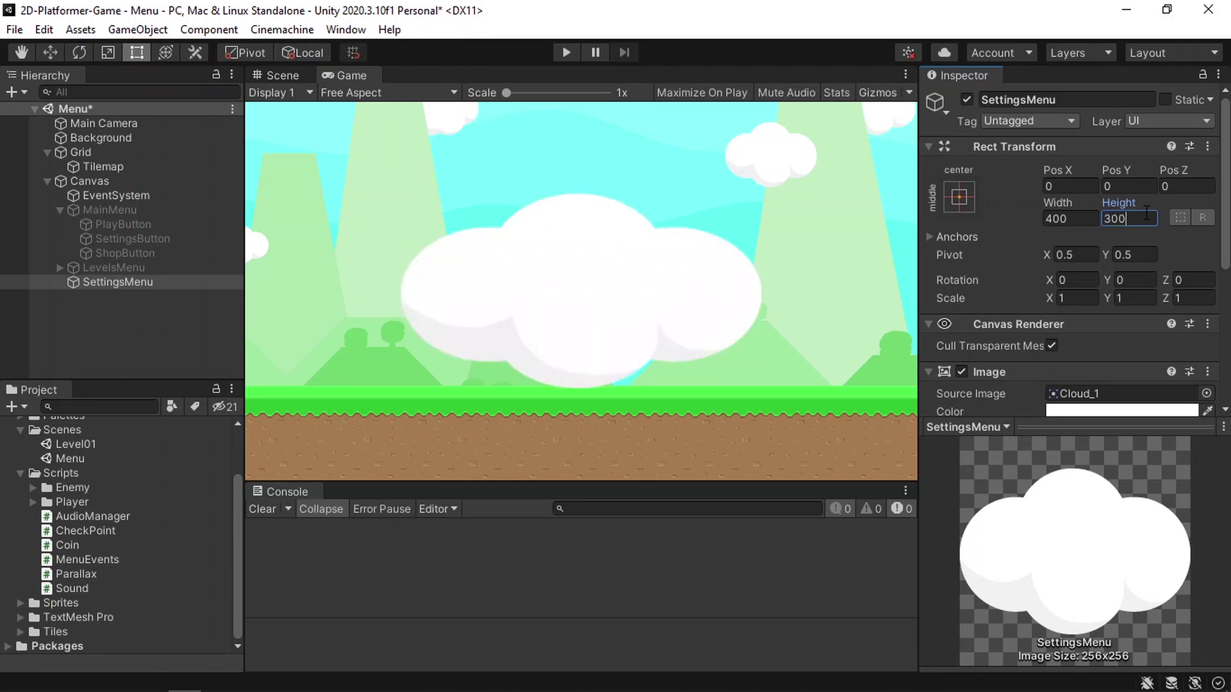
left_click(137, 280)
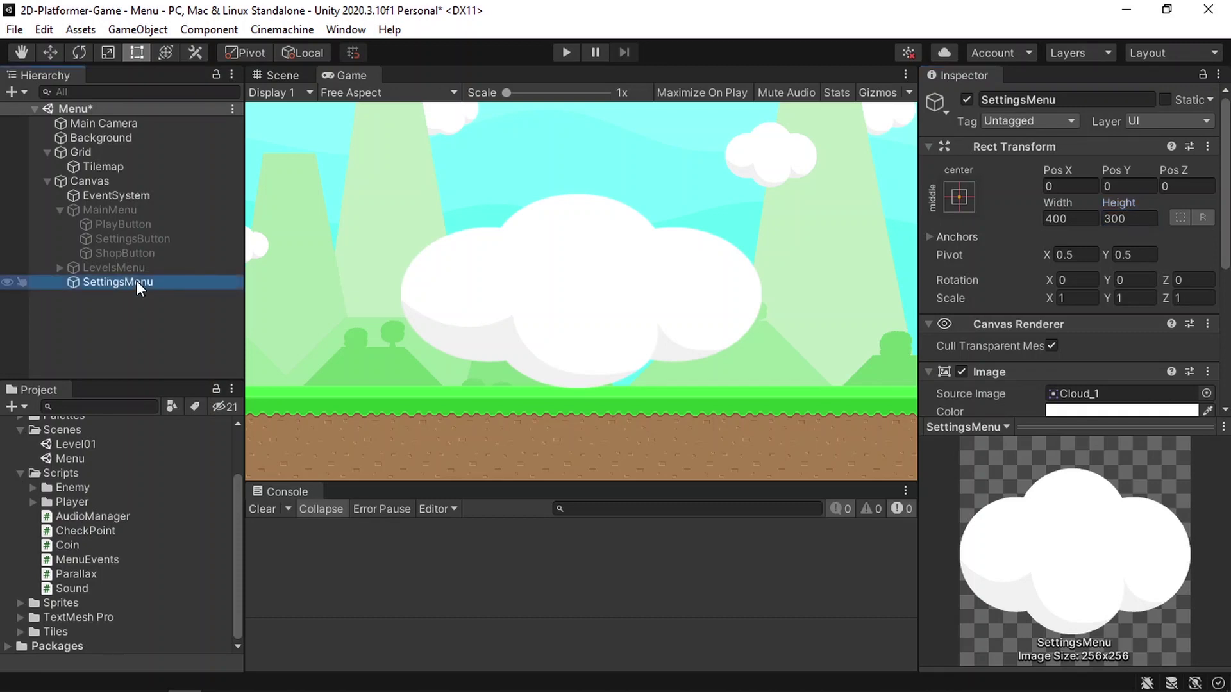
Add a UI Button as a child of SettingsMenu and name it BackButton
right_click(136, 281)
mouse_move(212, 634)
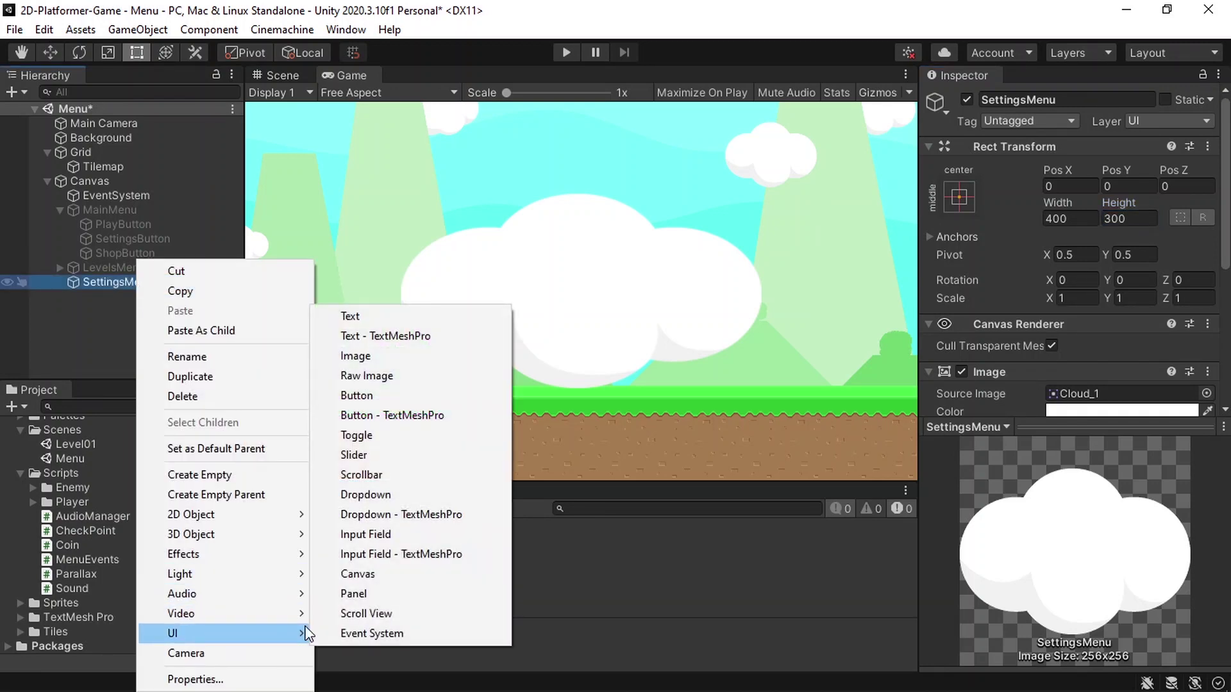
left_click(399, 398)
type("BackButton")
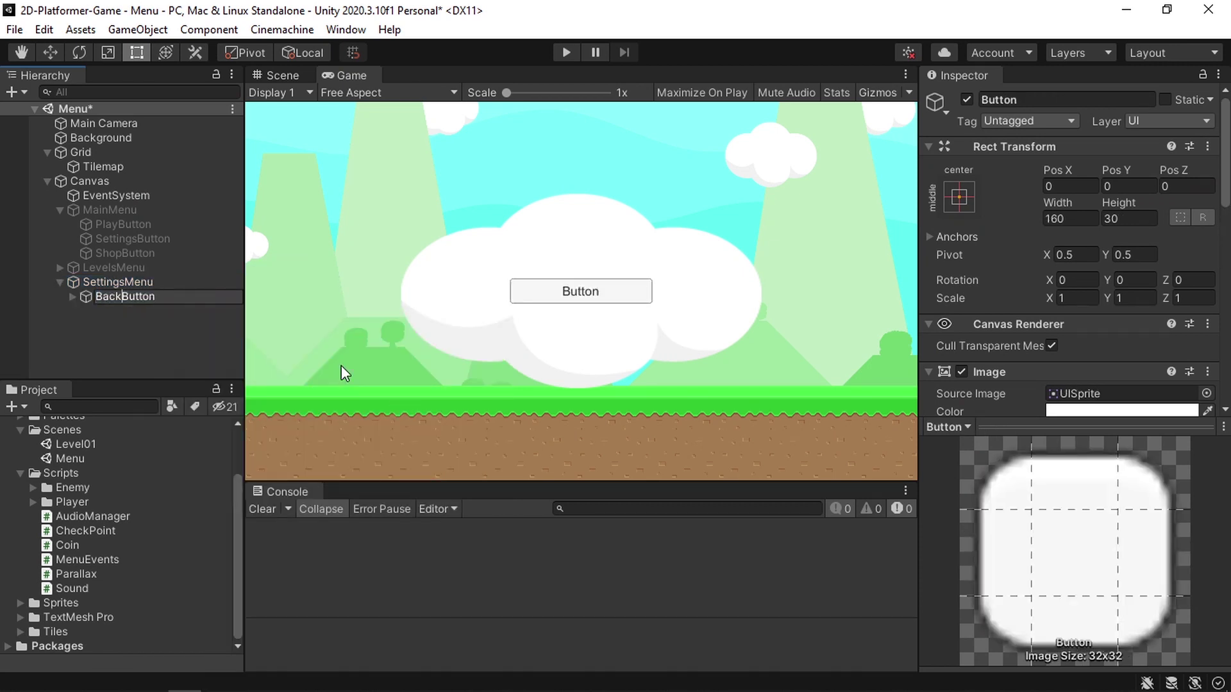
key("Return")
Delete the Text child object of BackButton
left_click(72, 296)
left_click(134, 311)
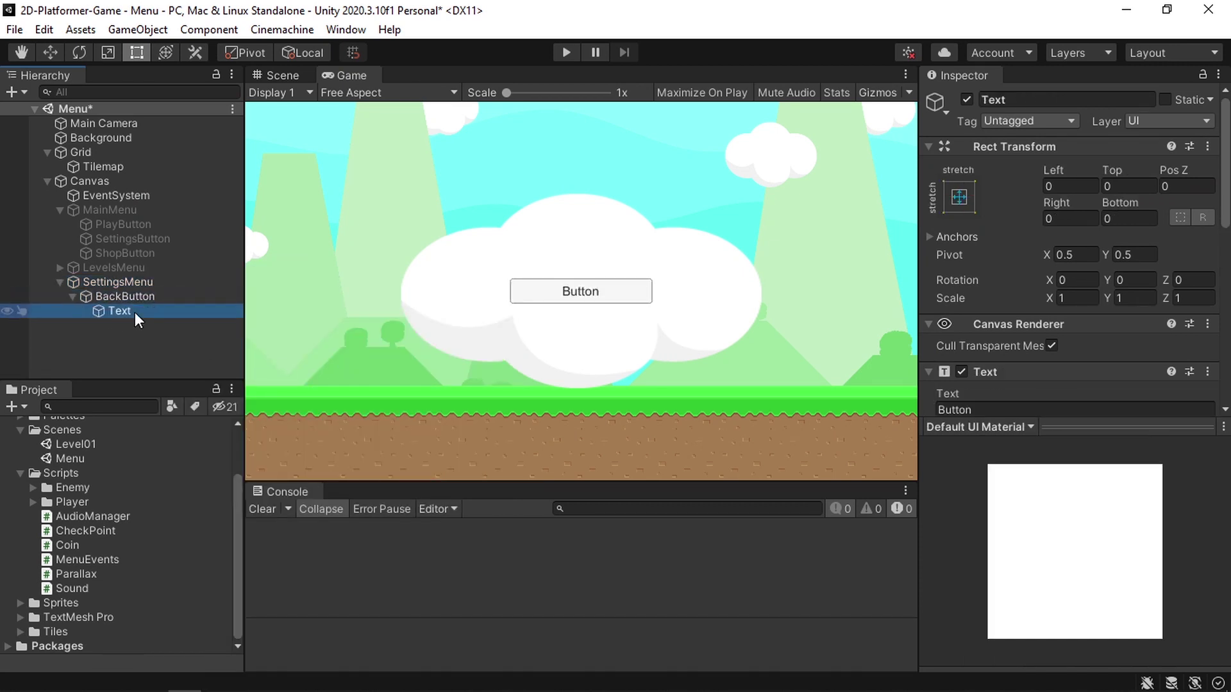
key("Delete")
Set BackButton's width and height to 80
left_click(125, 296)
left_click(1070, 219)
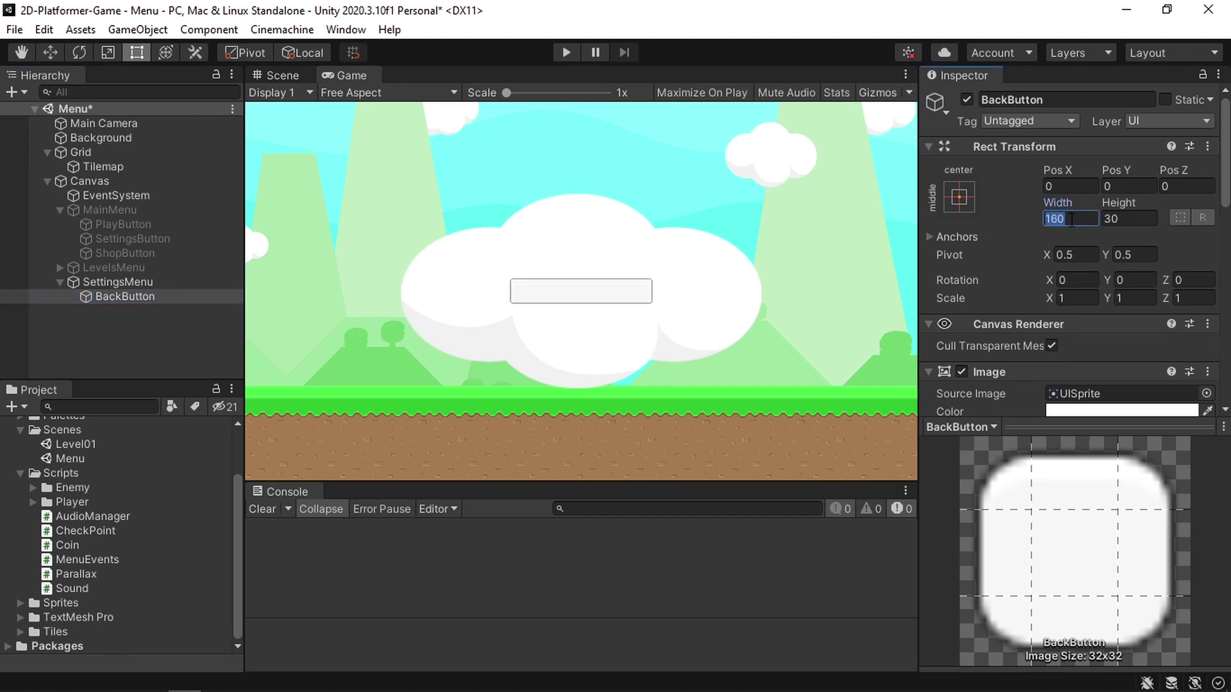
type("80")
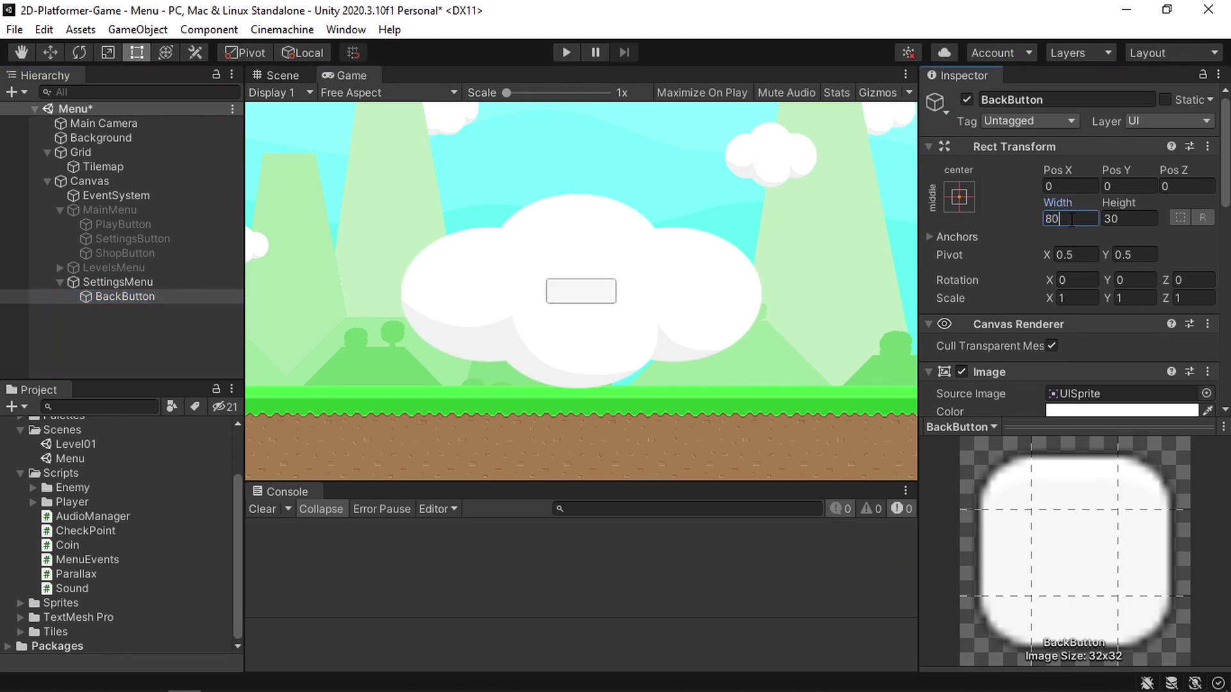
left_click(1128, 219)
double_click(1128, 221)
type("80")
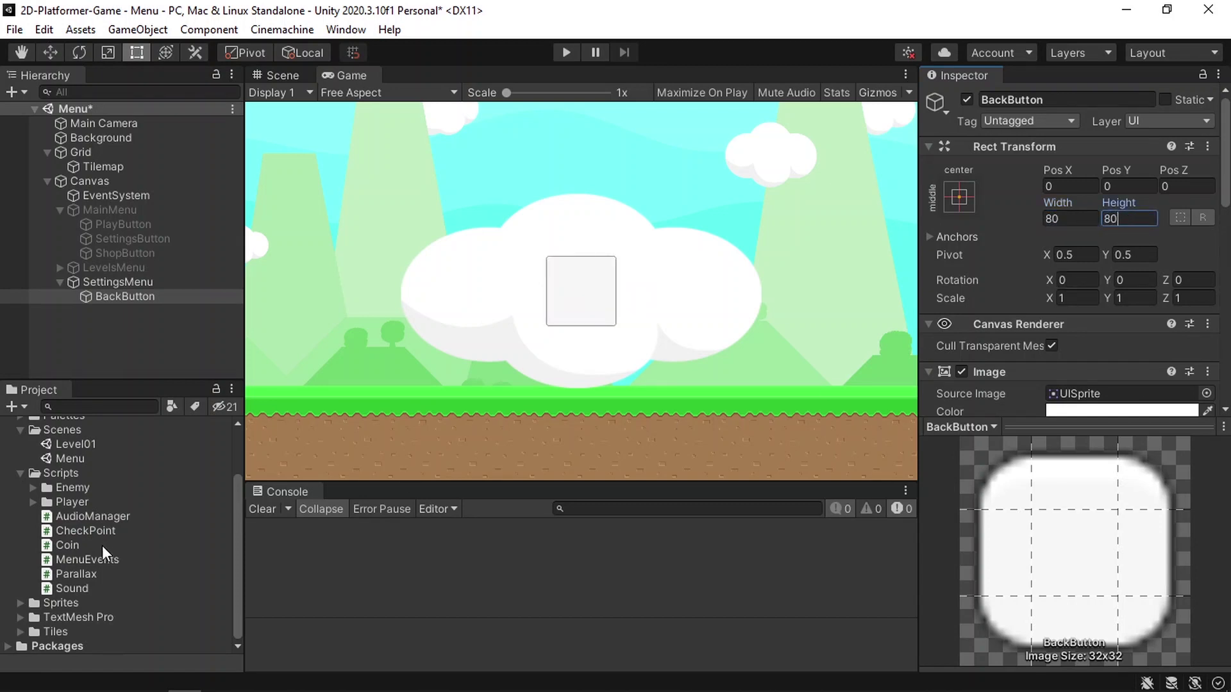
Assign the Back sprite as BackButton's source image and lower the button to a Y position of about -114
left_click(20, 603)
scroll(107, 609, "down", 3)
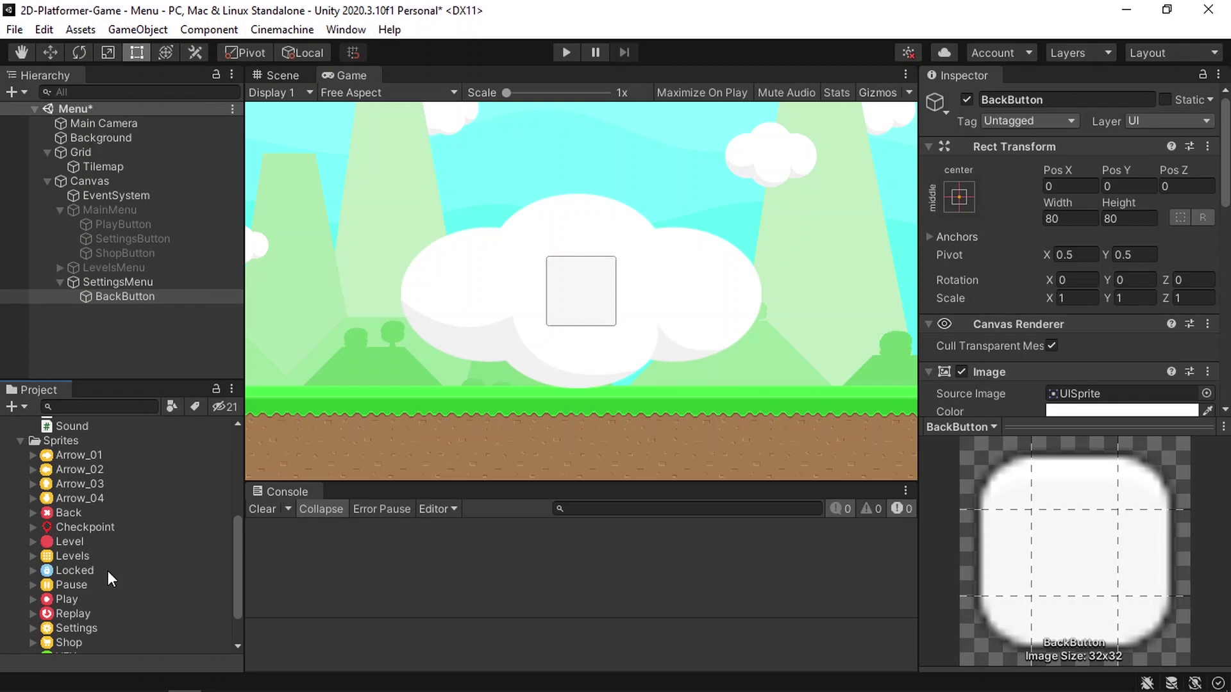
left_click_drag(78, 514, 1099, 289)
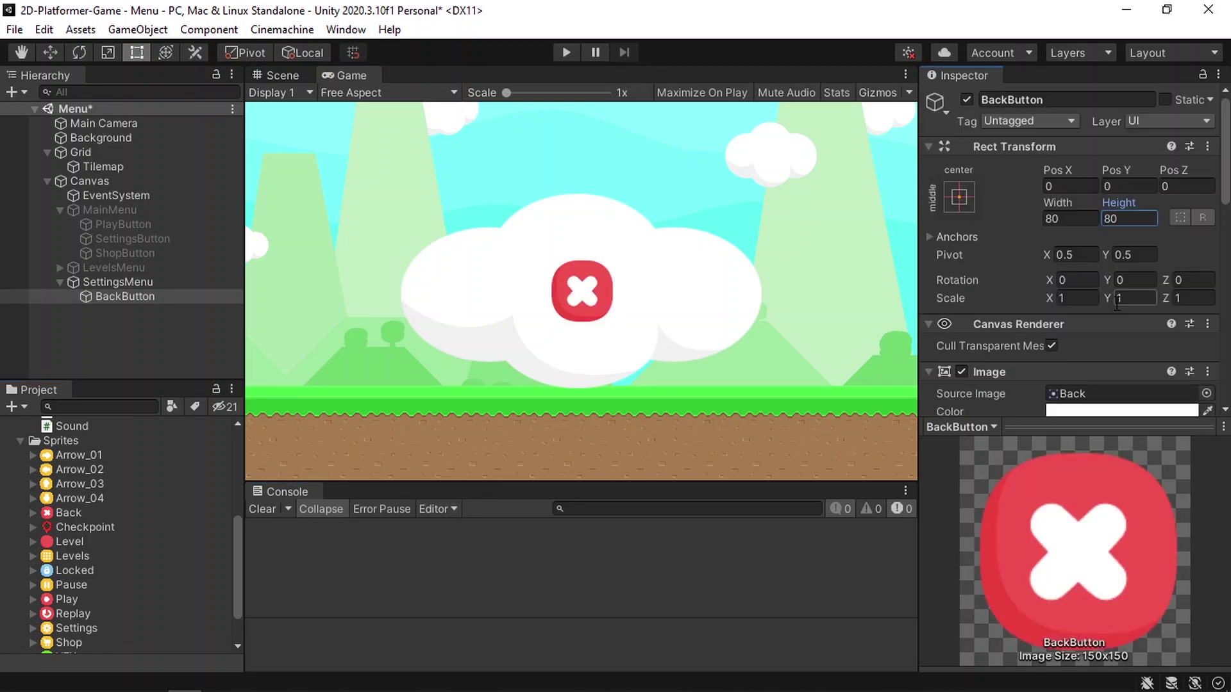
scroll(1114, 182, "up", 3)
left_click_drag(1108, 170, 103, 98)
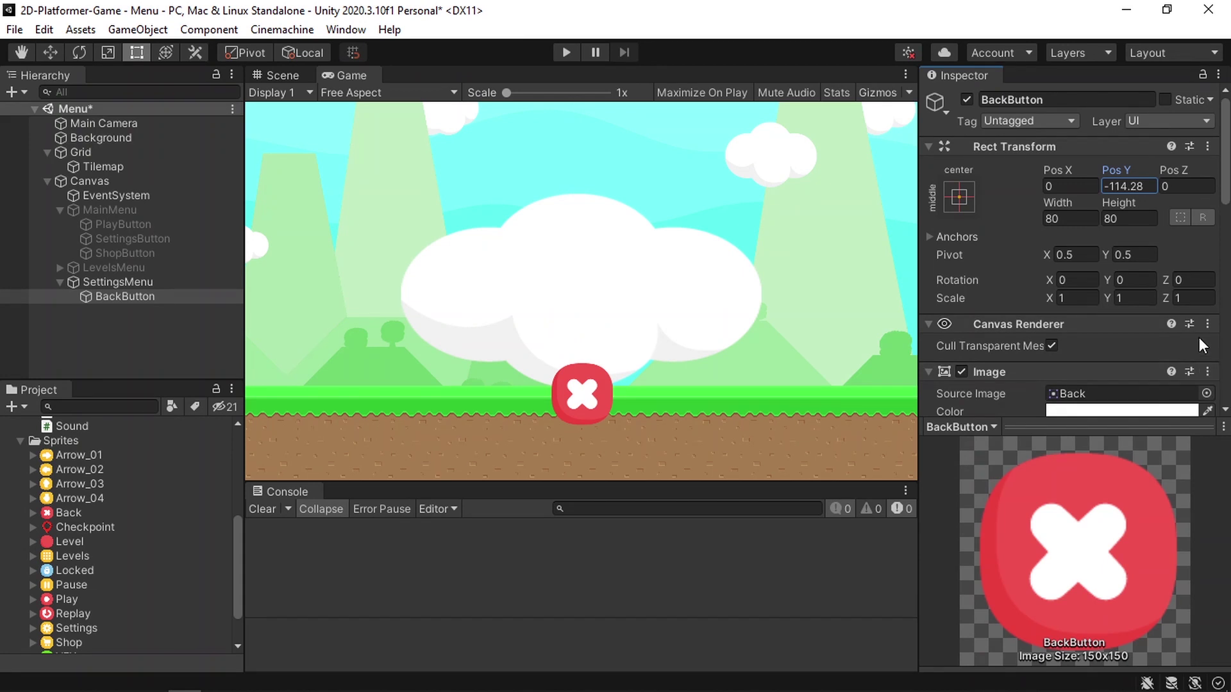
Add two On Click events to BackButton and make the first one deactivate SettingsMenu with GameObject.SetActive
scroll(1198, 337, "down", 10)
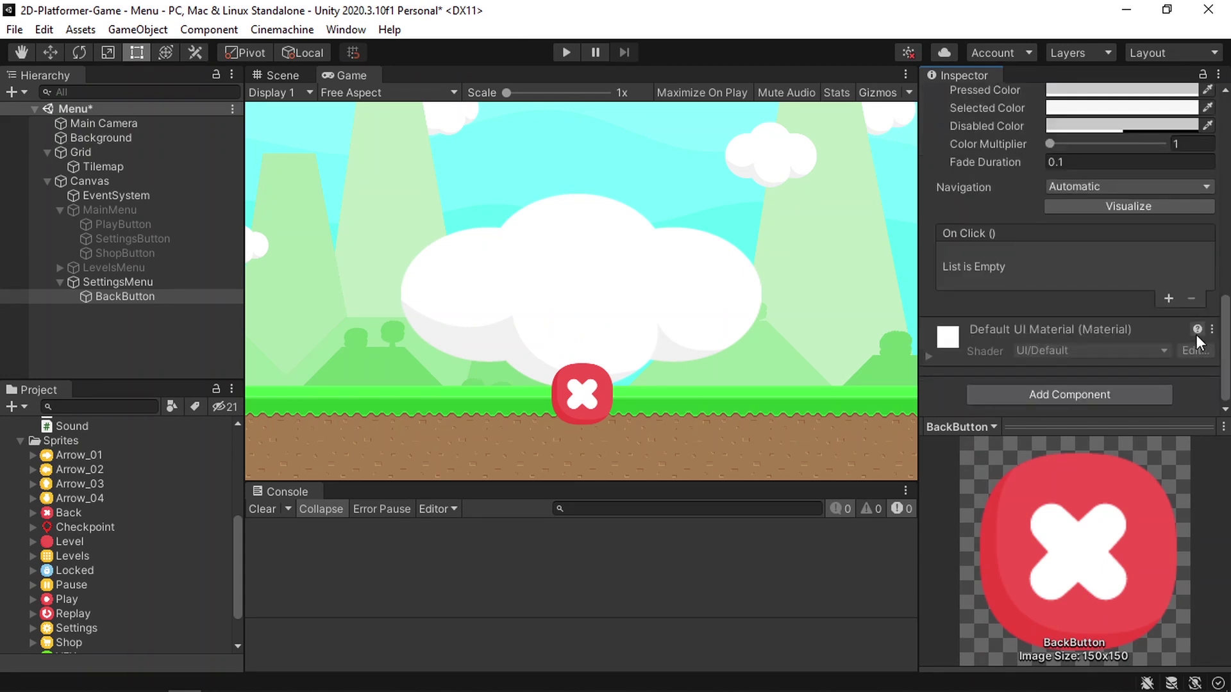
left_click(1169, 299)
left_click(1171, 299)
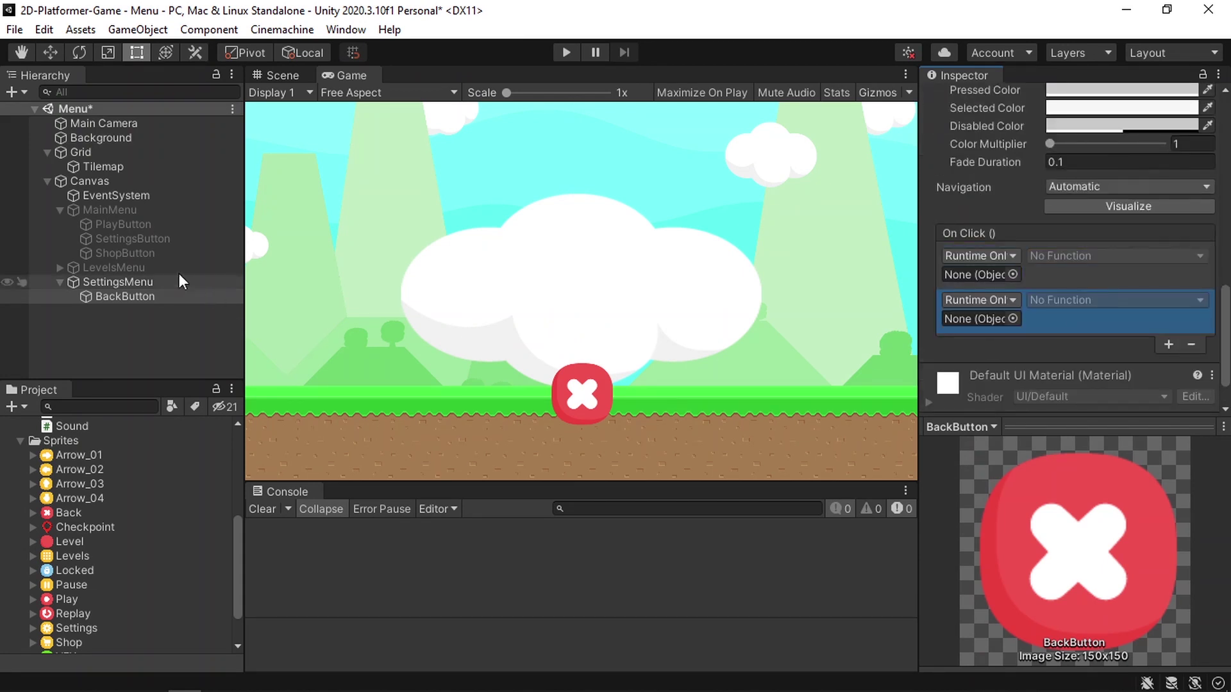
left_click_drag(109, 282, 995, 272)
left_click(1072, 255)
mouse_move(1090, 303)
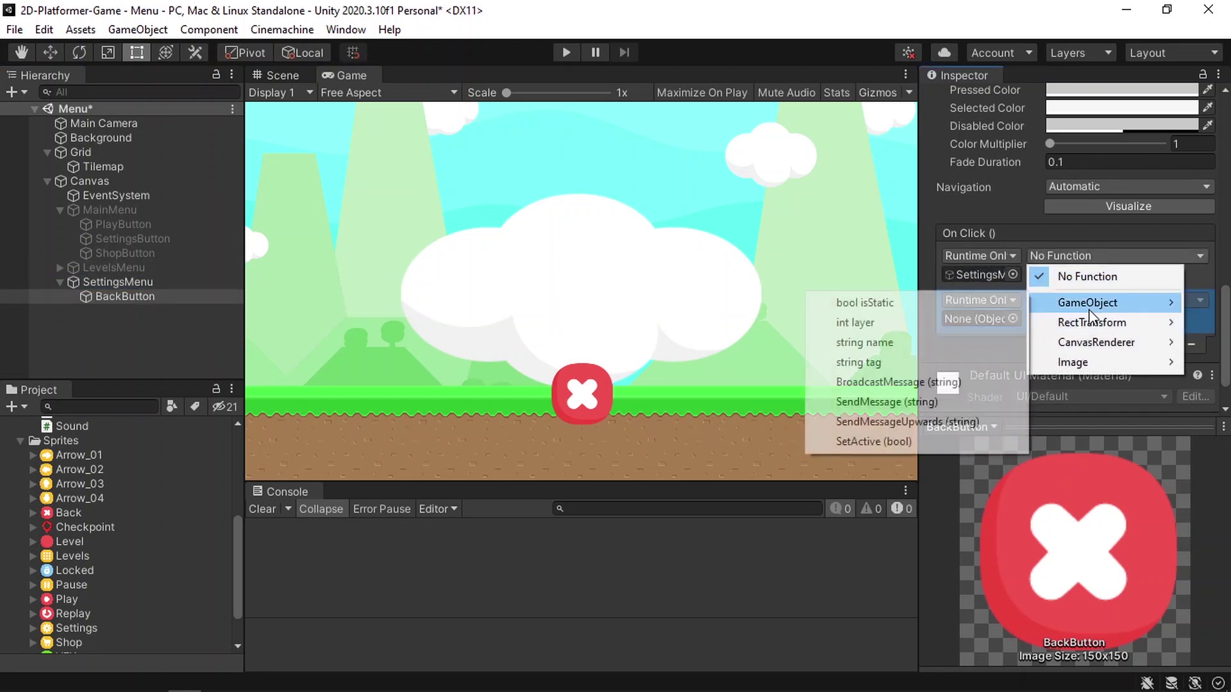
left_click(914, 441)
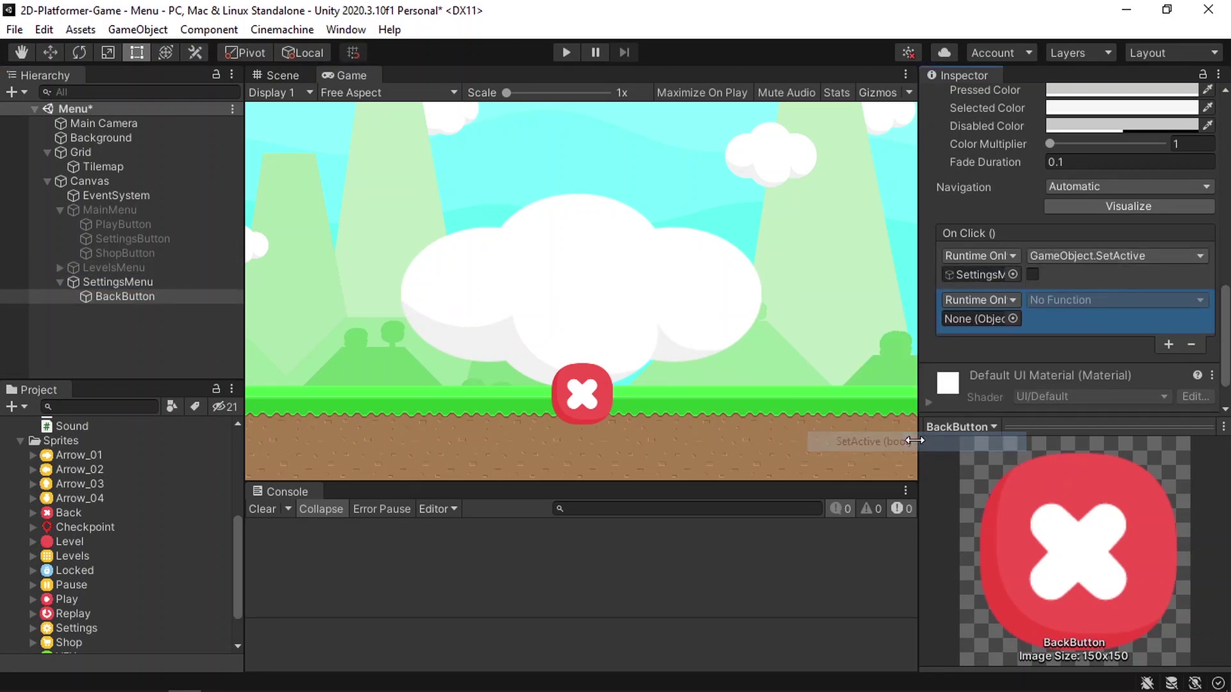
Make BackButton's second On Click event activate MainMenu with GameObject.SetActive enabled
left_click_drag(141, 215, 994, 314)
left_click(1090, 301)
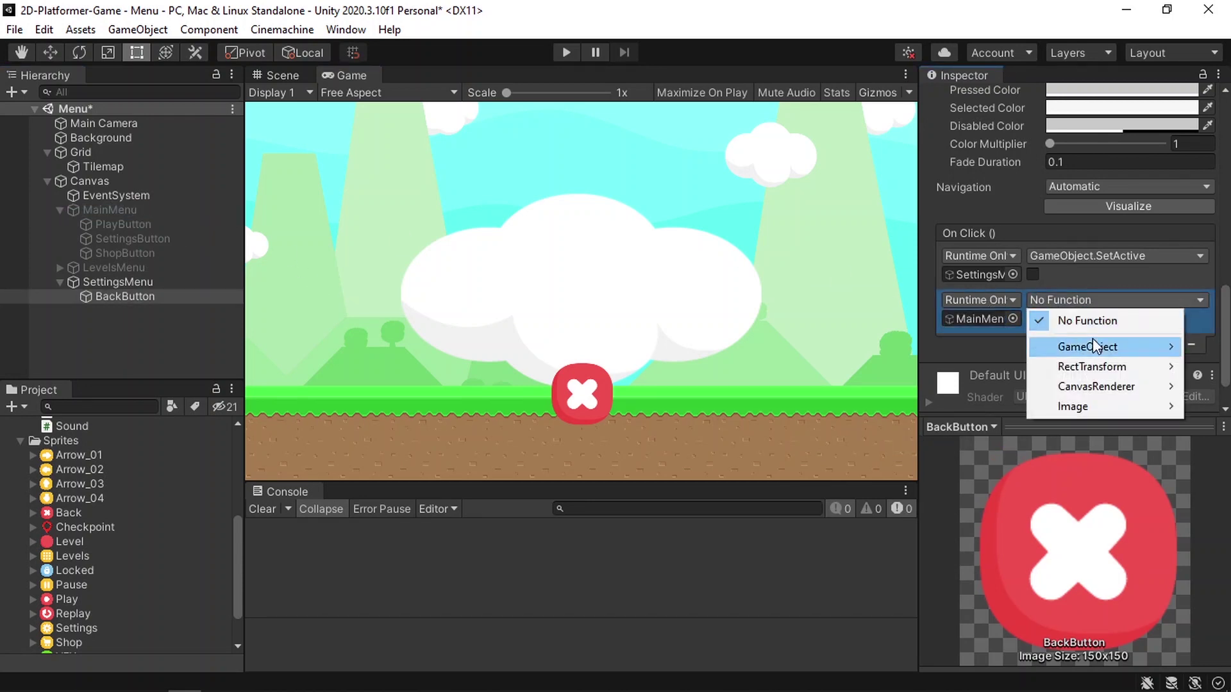
mouse_move(1090, 346)
left_click(923, 485)
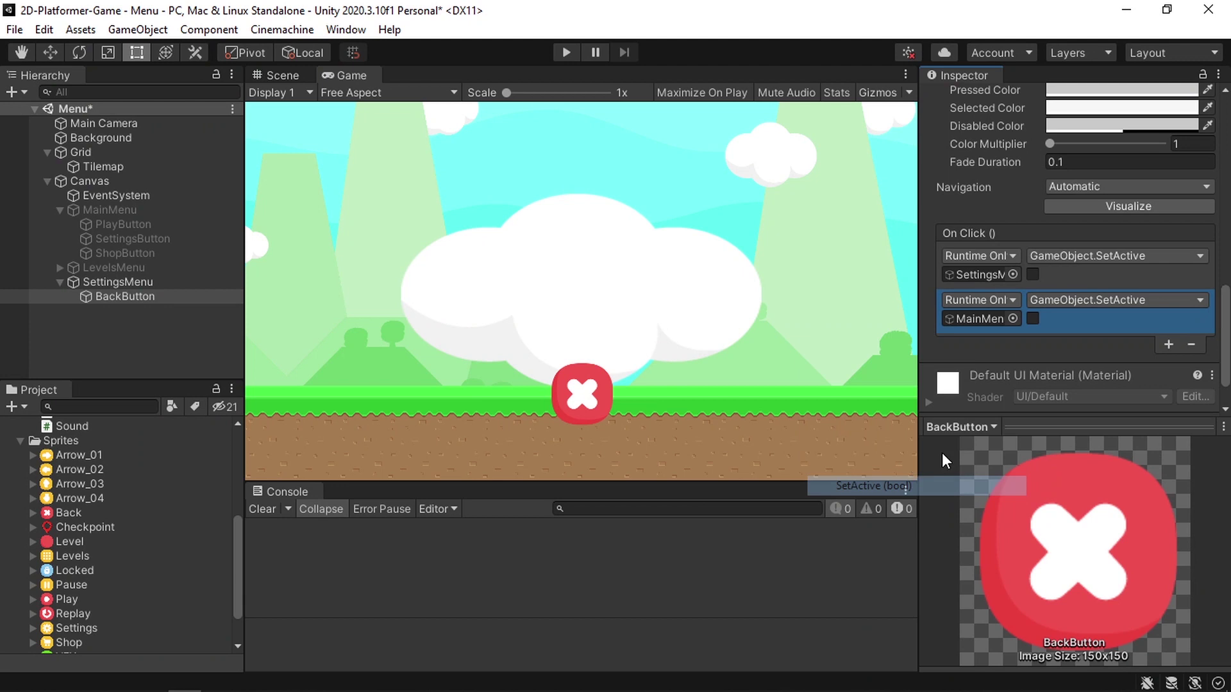
left_click(1034, 319)
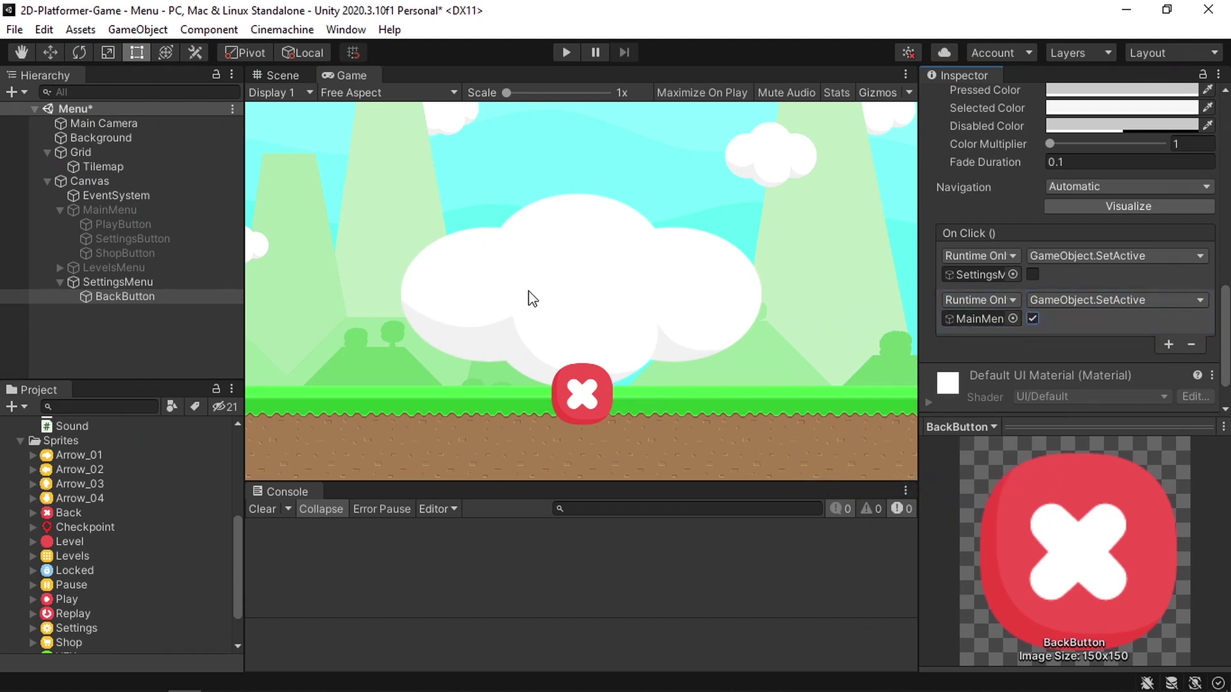
Deactivate the SettingsMenu object and reactivate MainMenu in the scene
left_click(122, 283)
left_click(966, 99)
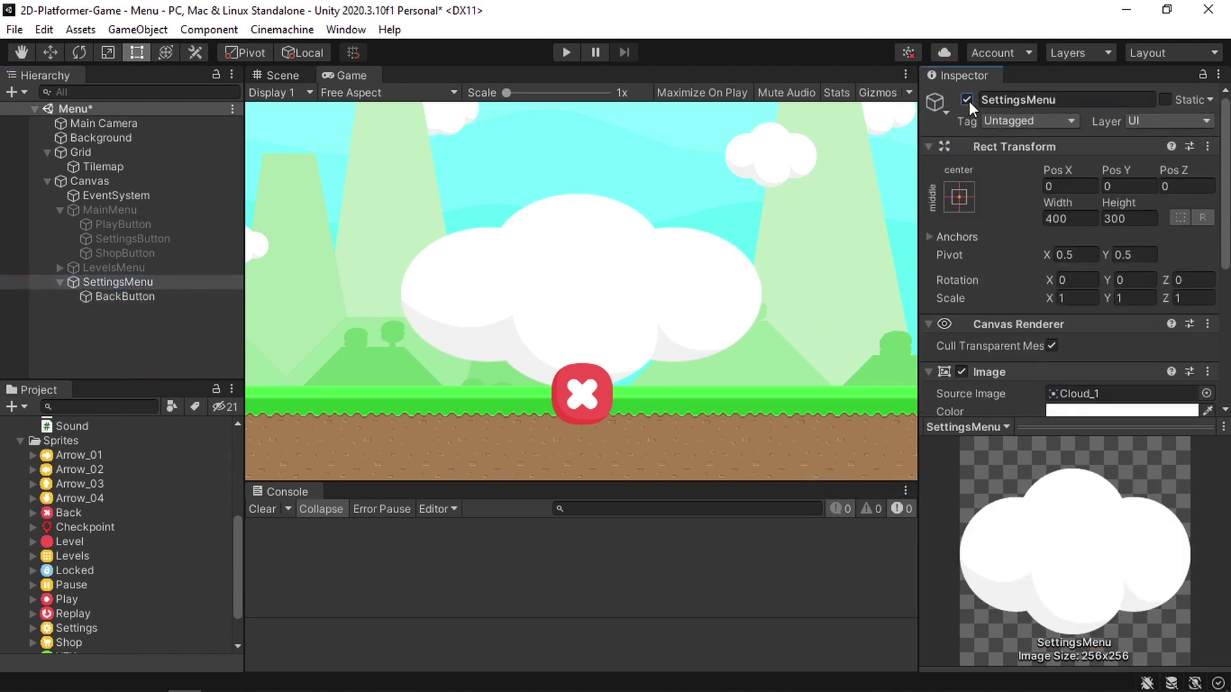
left_click(155, 213)
left_click(966, 99)
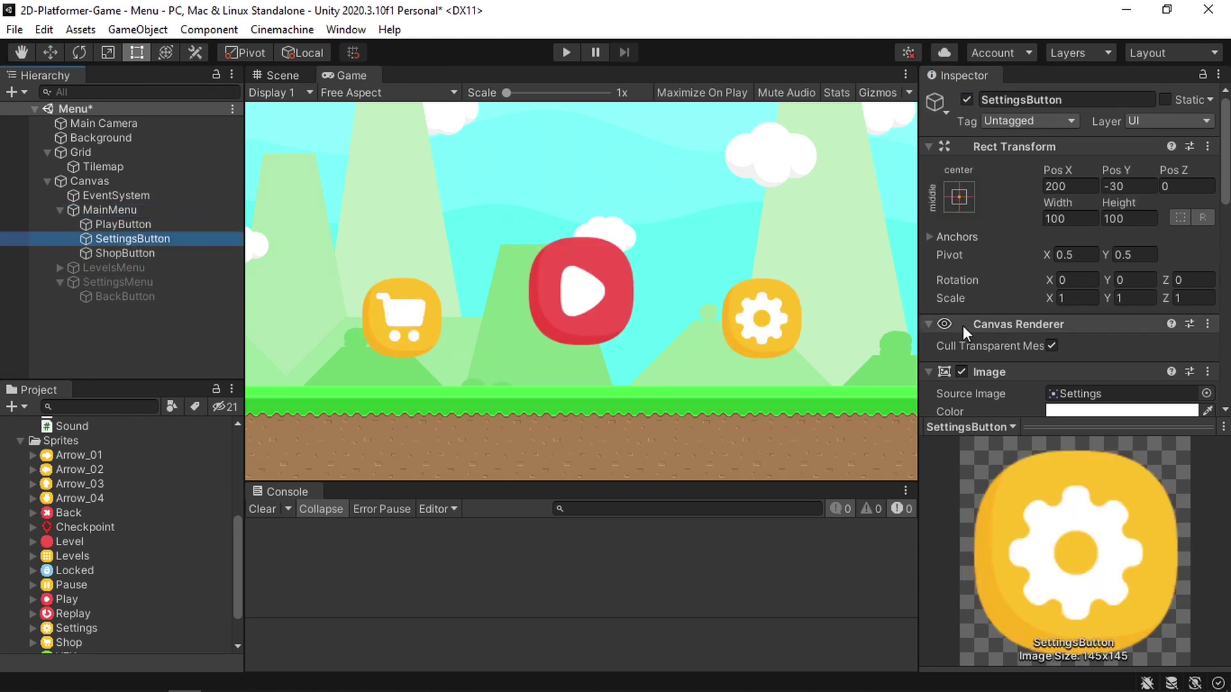
Add an On Click event to SettingsButton that activates SettingsMenu with GameObject.SetActive enabled
scroll(963, 333, "down", 10)
left_click(1168, 298)
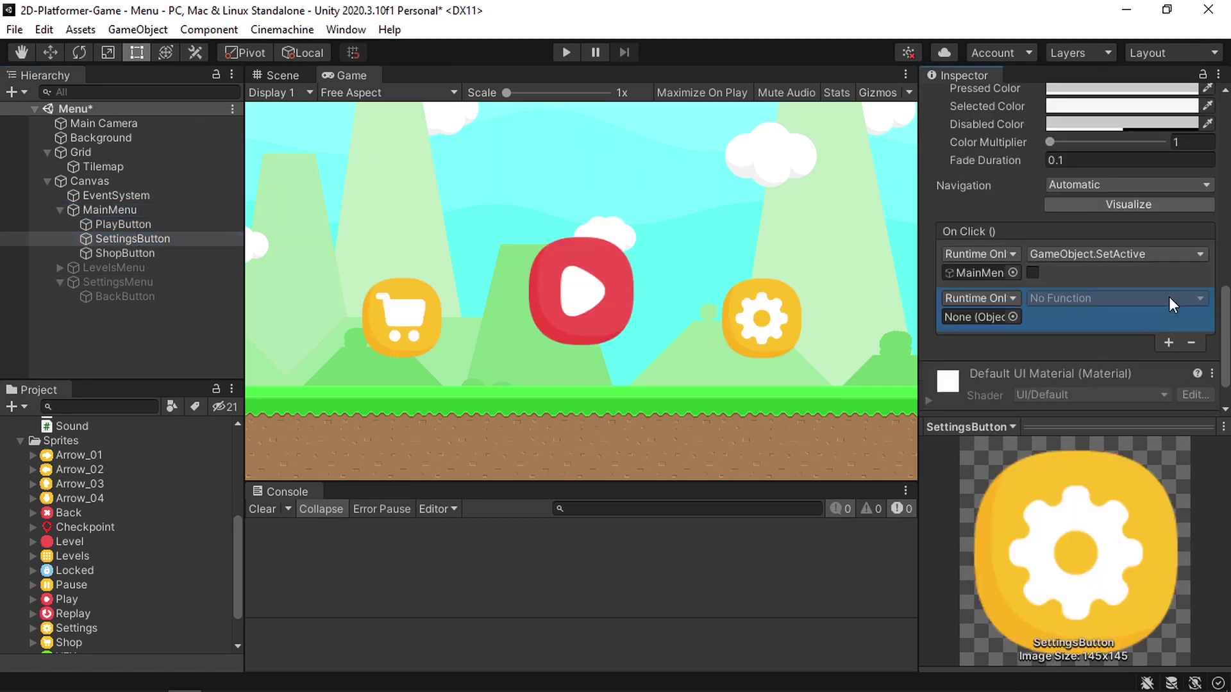
left_click_drag(122, 283, 961, 317)
left_click(1098, 297)
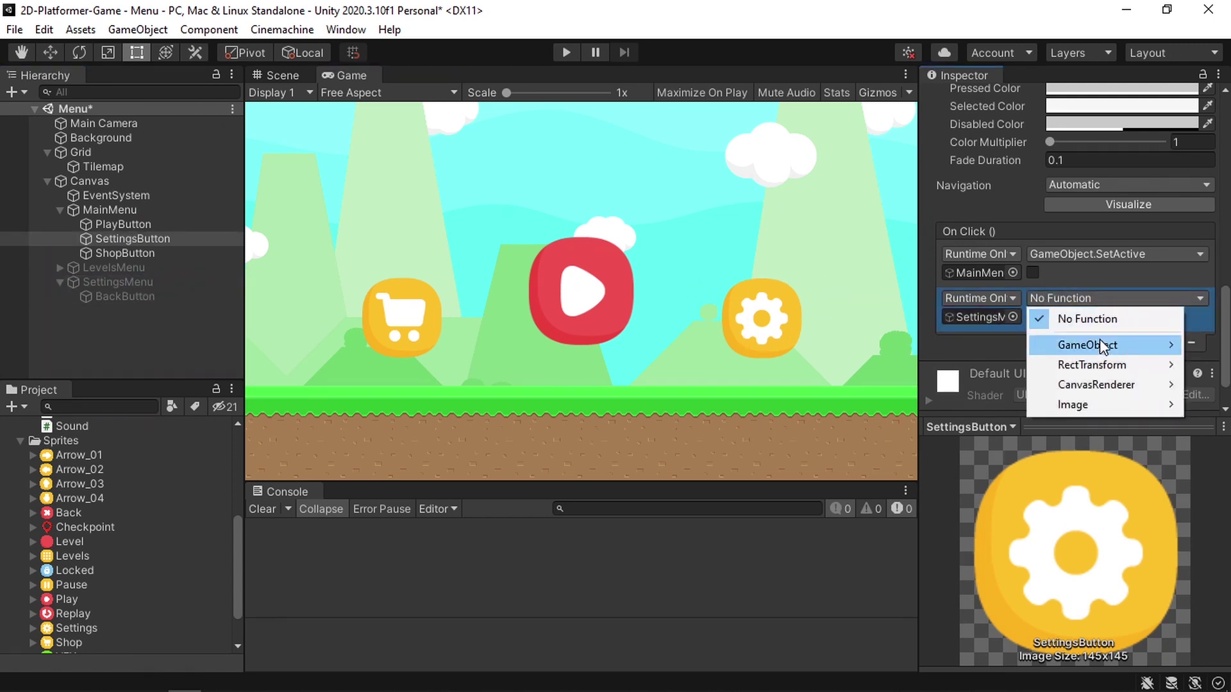
mouse_move(1098, 341)
left_click(874, 488)
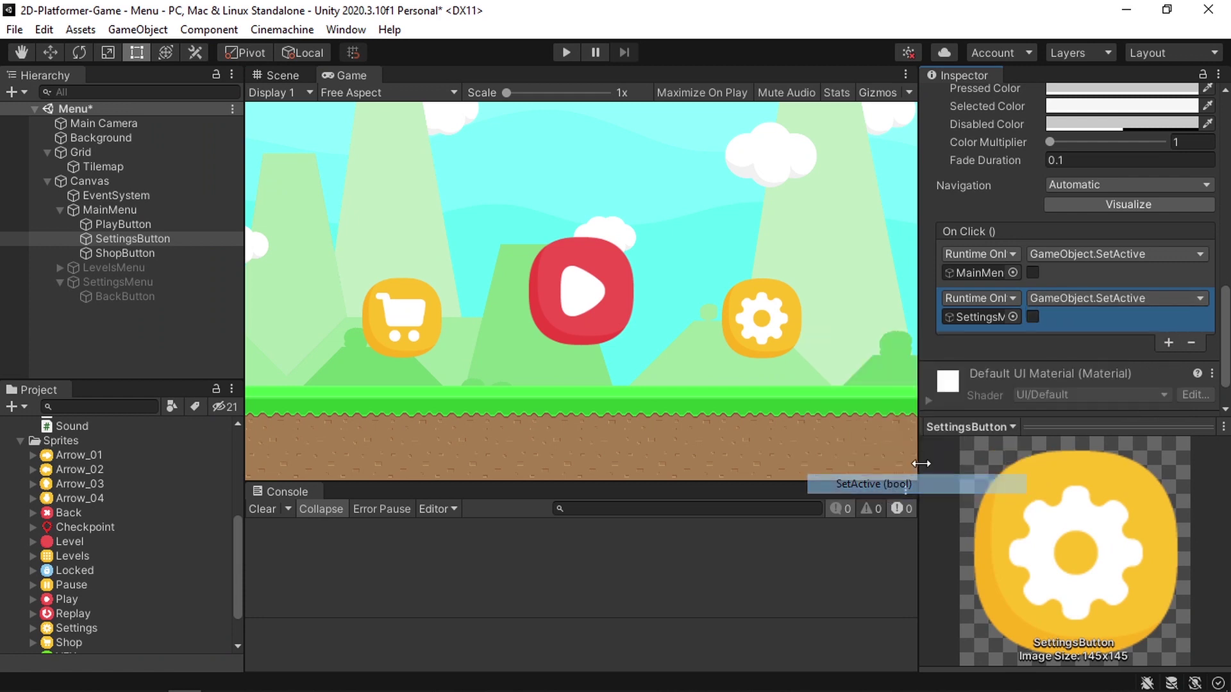
left_click(1032, 317)
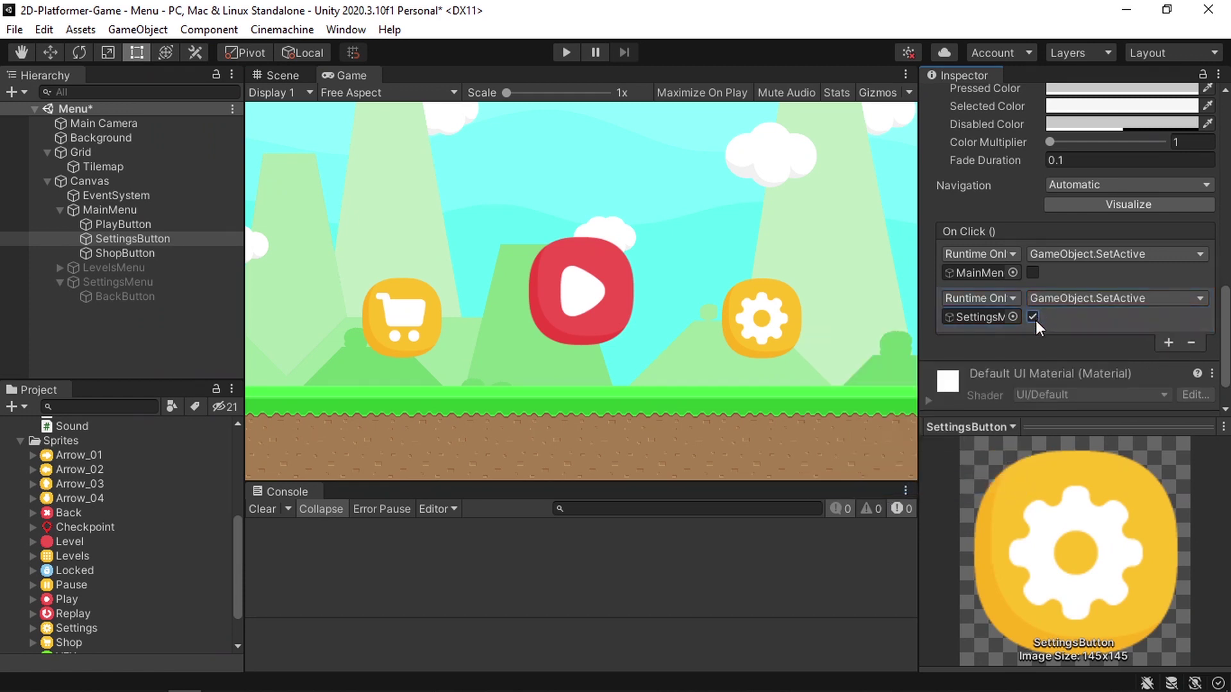
Test the menu in Play mode by repeatedly opening and closing the settings panel, and stop the game
left_click(559, 49)
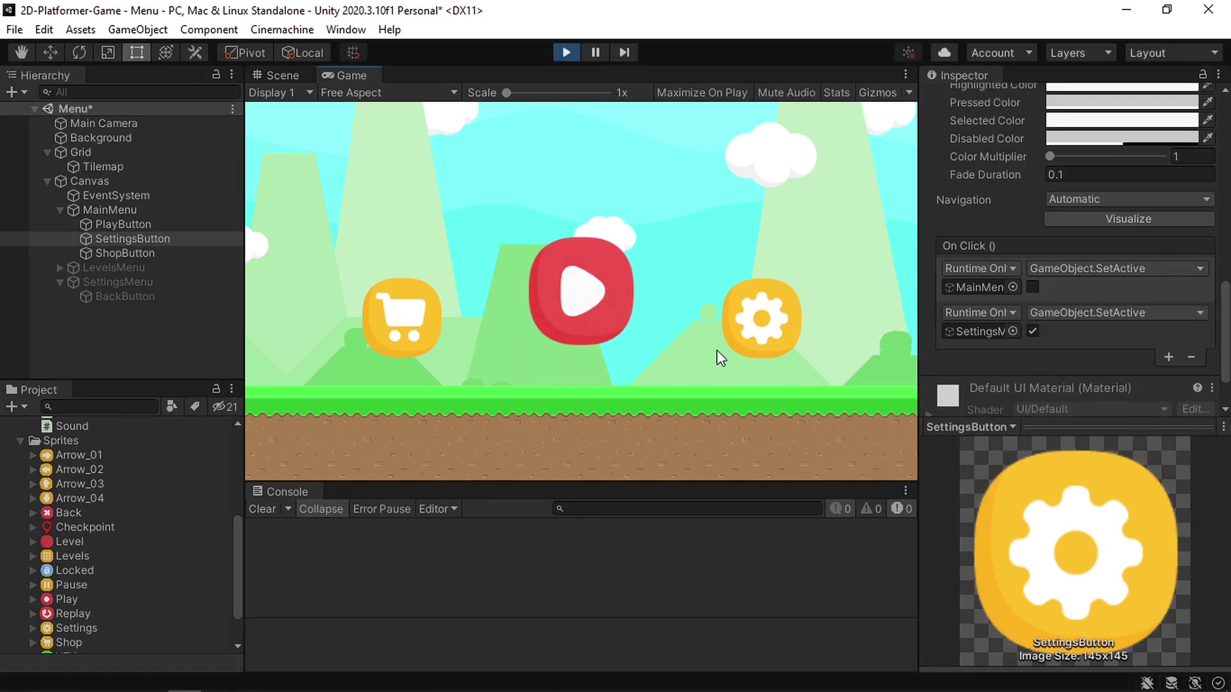
left_click(774, 330)
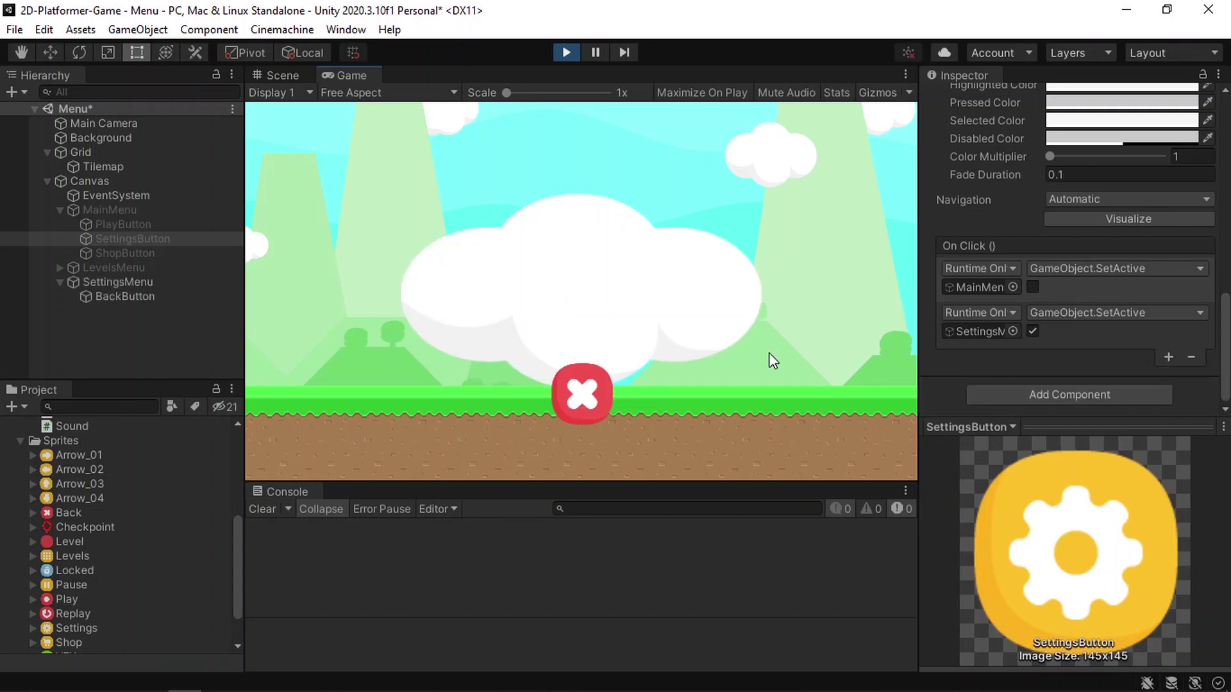
left_click(590, 394)
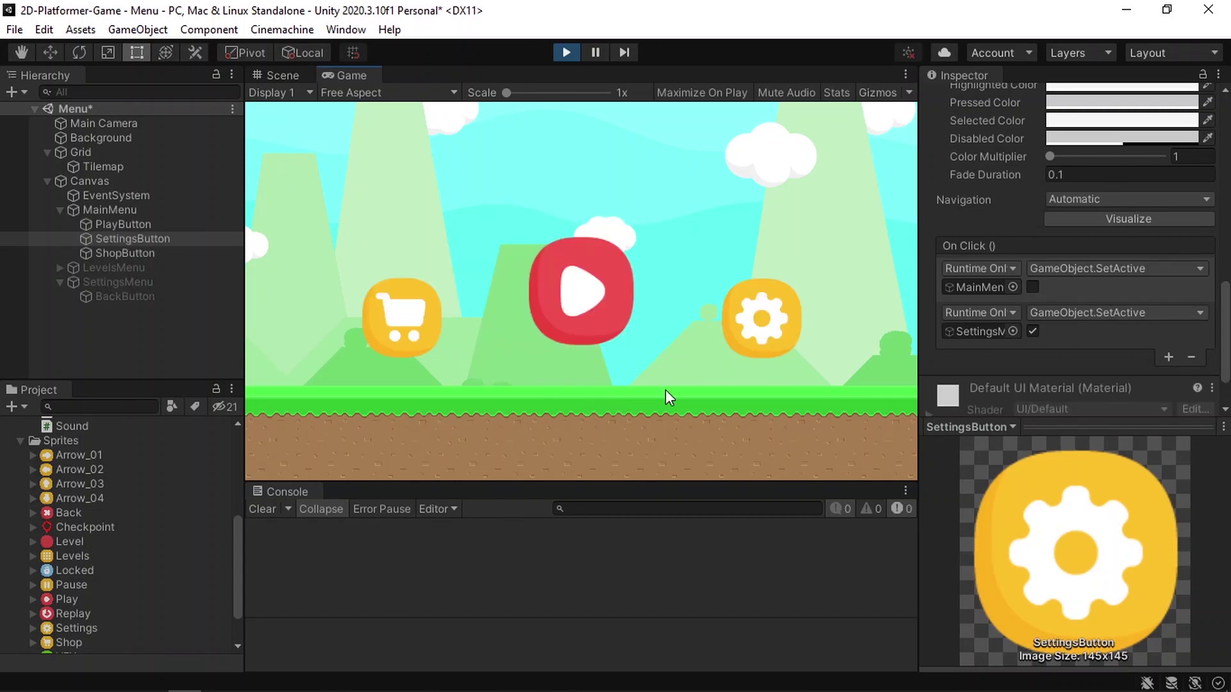
left_click(799, 329)
left_click(592, 394)
left_click(760, 319)
left_click(580, 394)
left_click(764, 331)
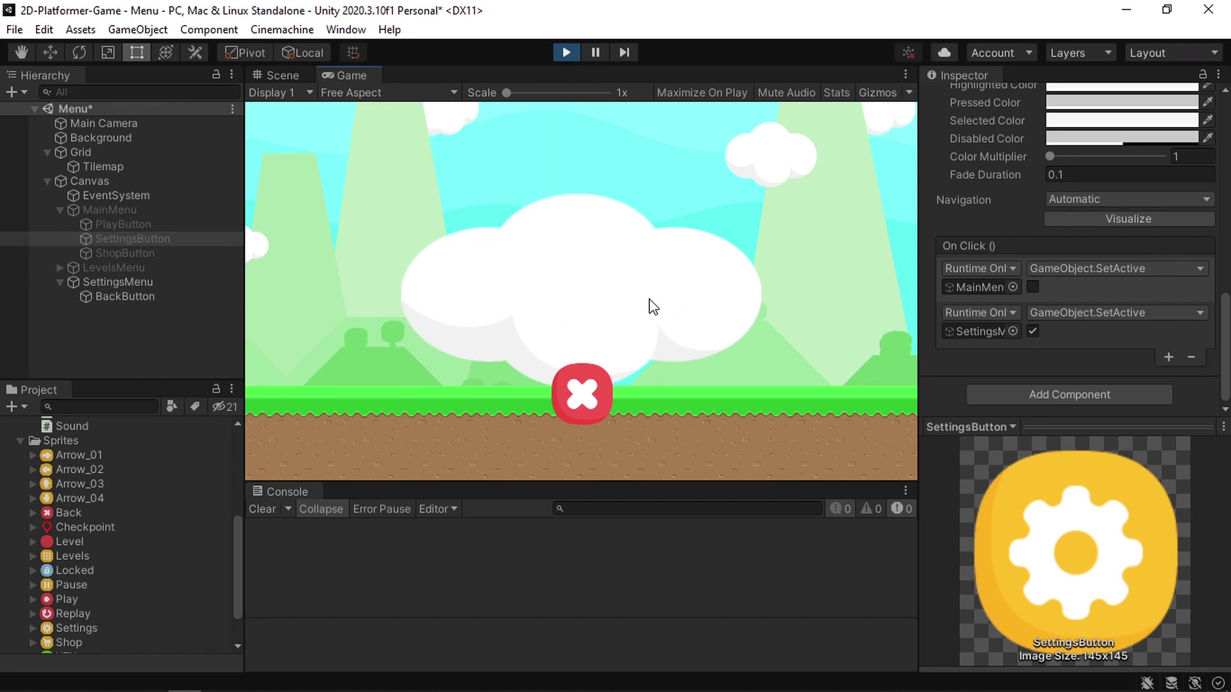
left_click(567, 52)
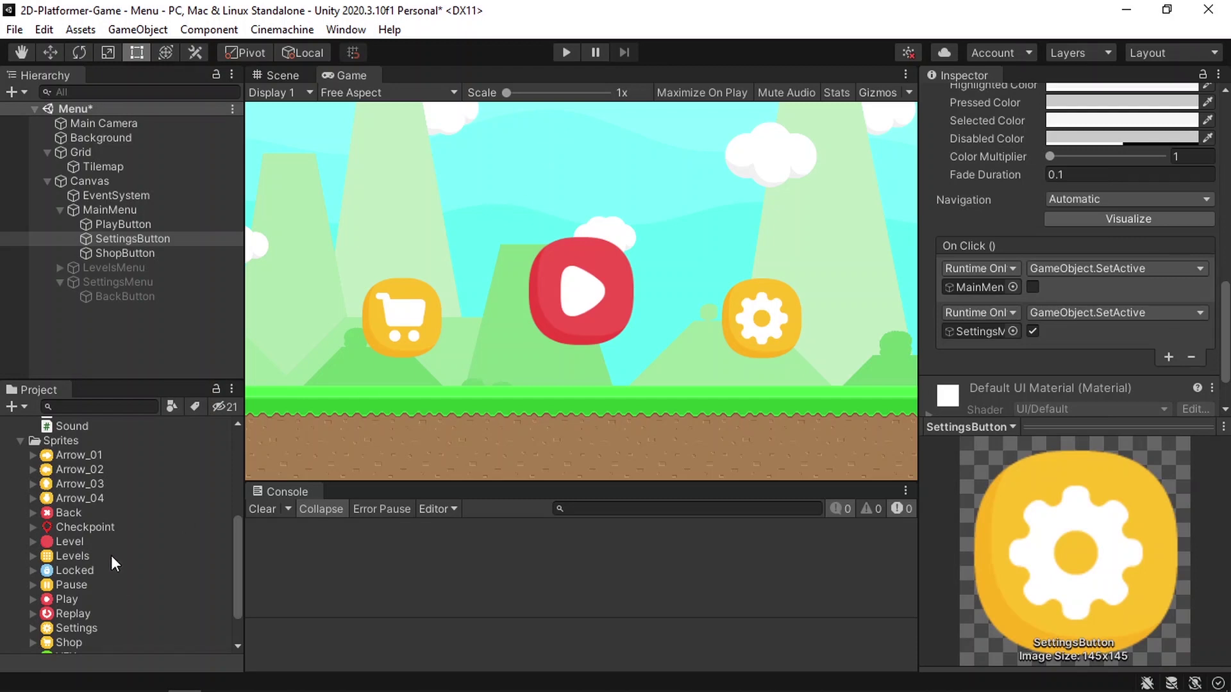
Open the Level01 scene, saving the Menu scene's changes, and review the sound entries on AudioManager
scroll(113, 558, "up", 5)
double_click(84, 444)
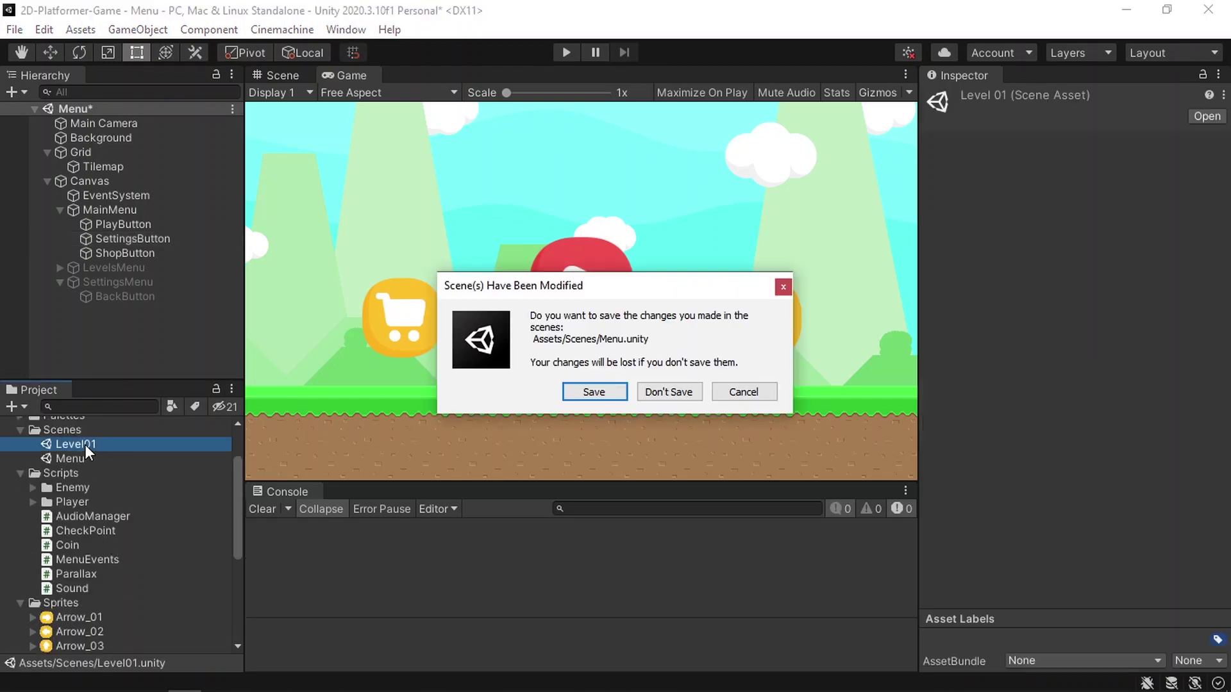
left_click(588, 392)
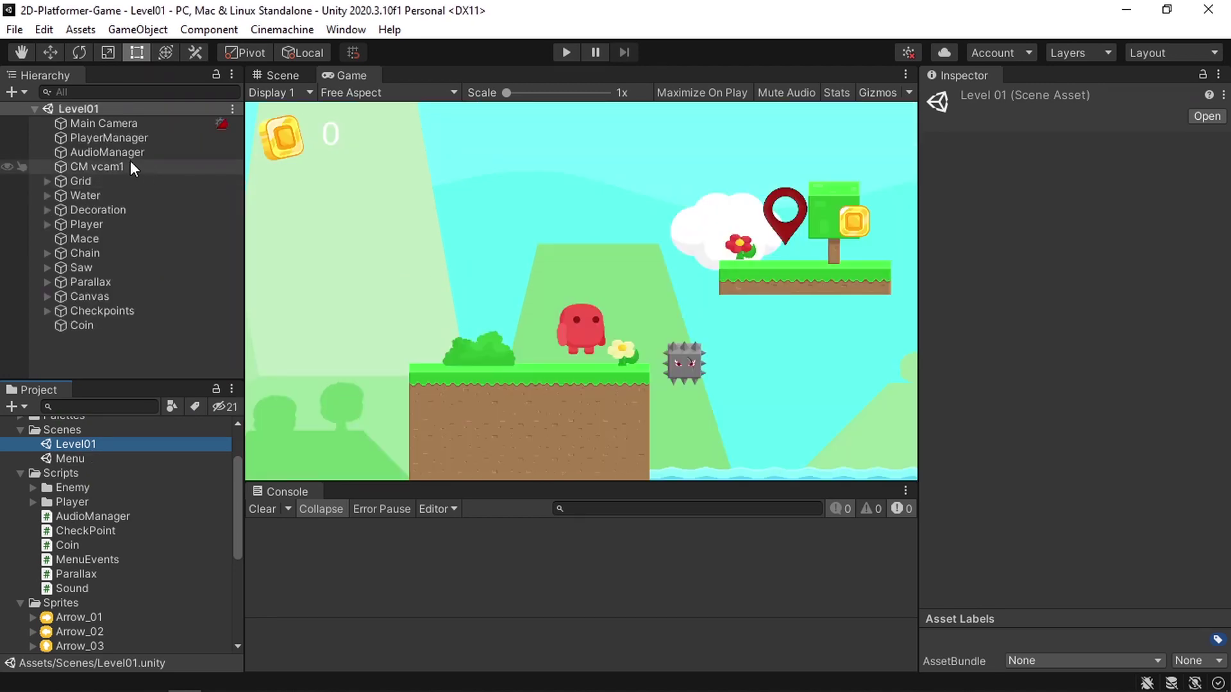
left_click(115, 151)
scroll(1023, 421, "down", 6)
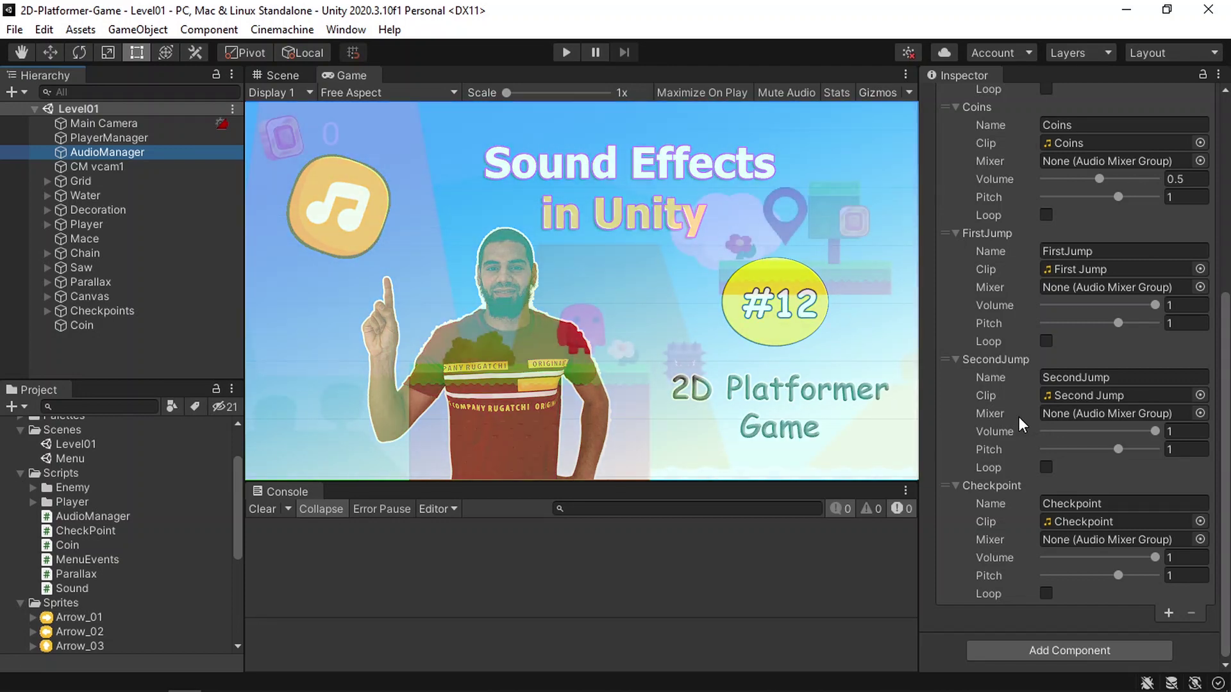
scroll(1007, 381, "up", 5)
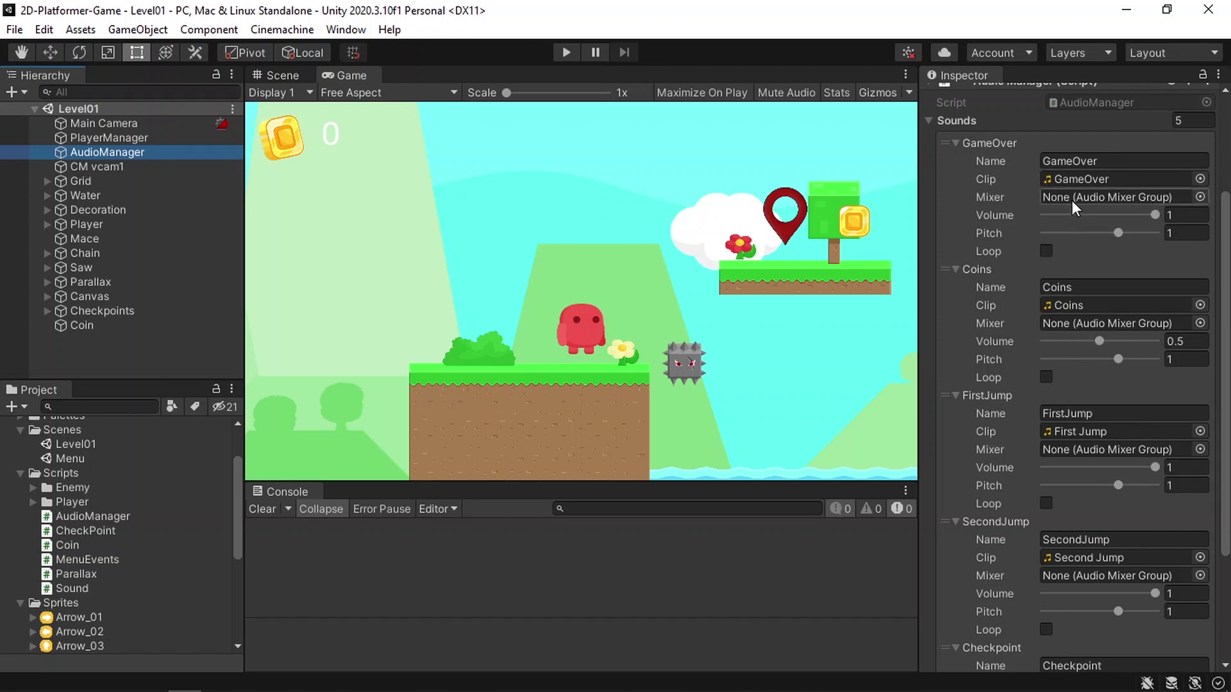
Reopen the Menu scene and expand the Canvas hierarchy
left_click(81, 460)
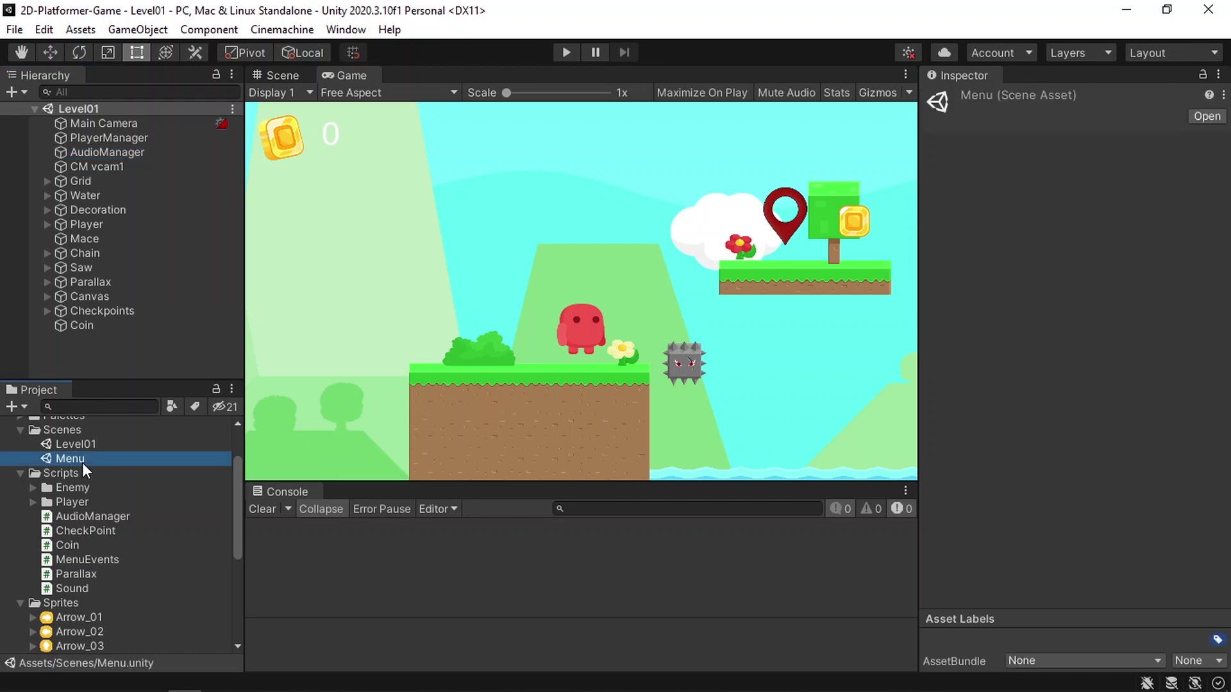
double_click(82, 462)
left_click(47, 166)
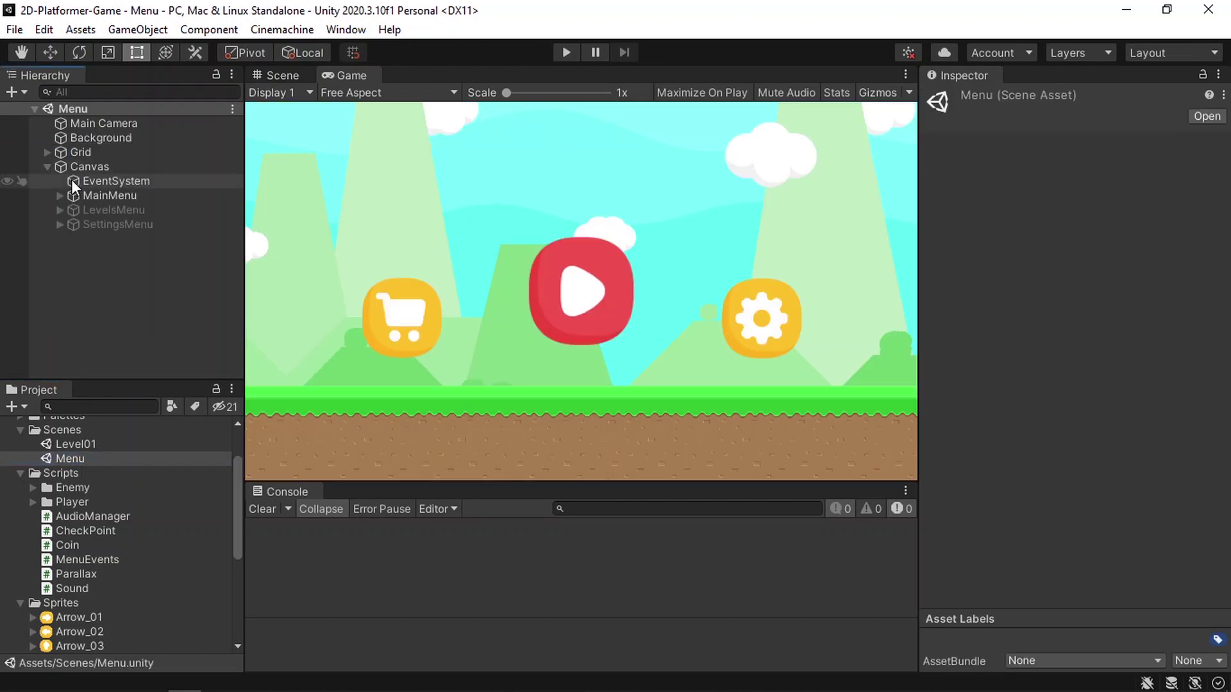
Deactivate the MainMenu object, activate SettingsMenu and expand its children in the hierarchy
left_click(96, 195)
left_click(966, 100)
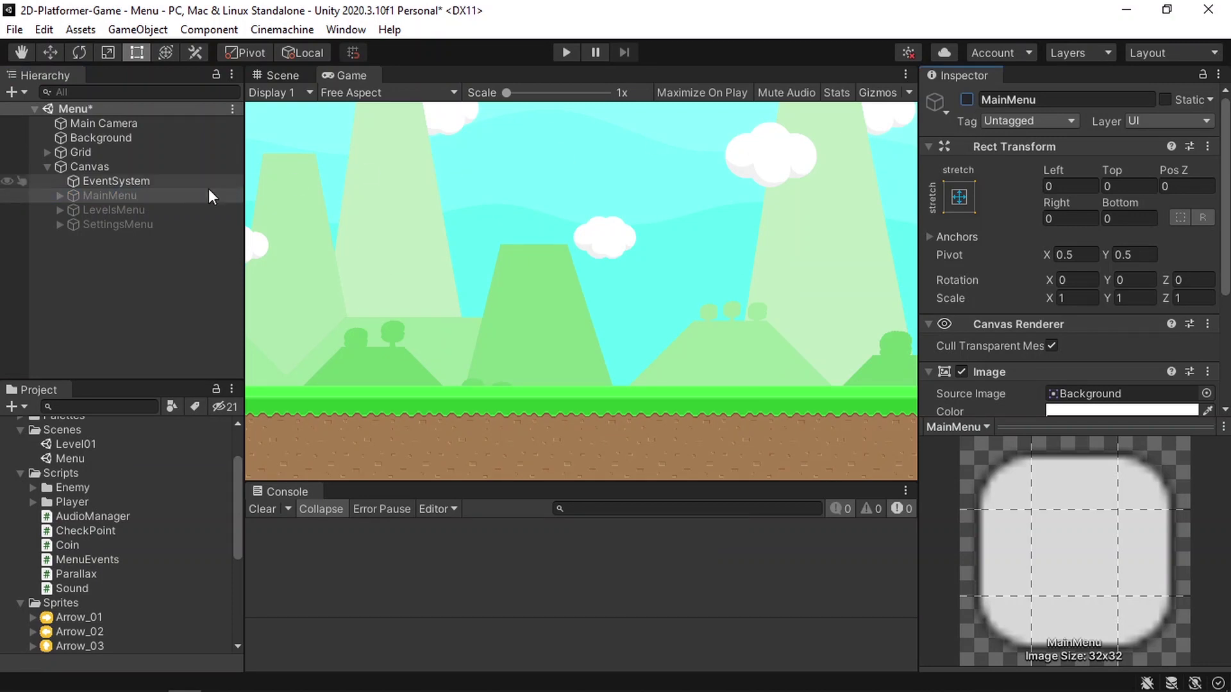
left_click(113, 225)
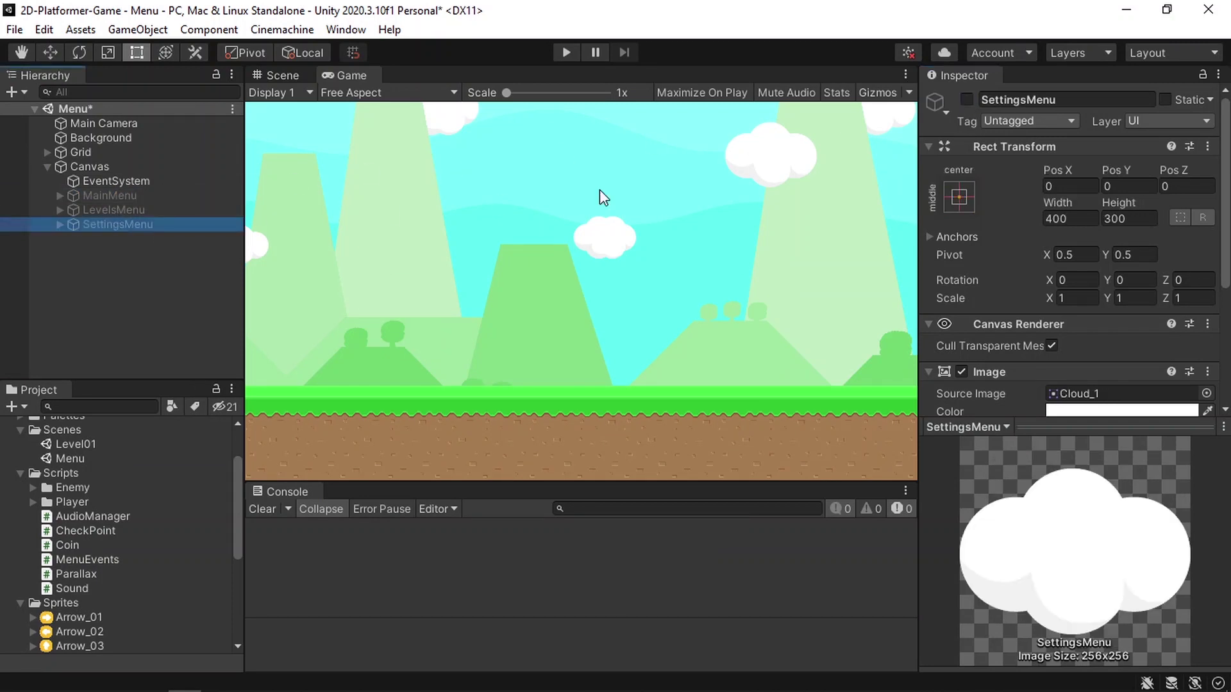
left_click(967, 104)
left_click(60, 225)
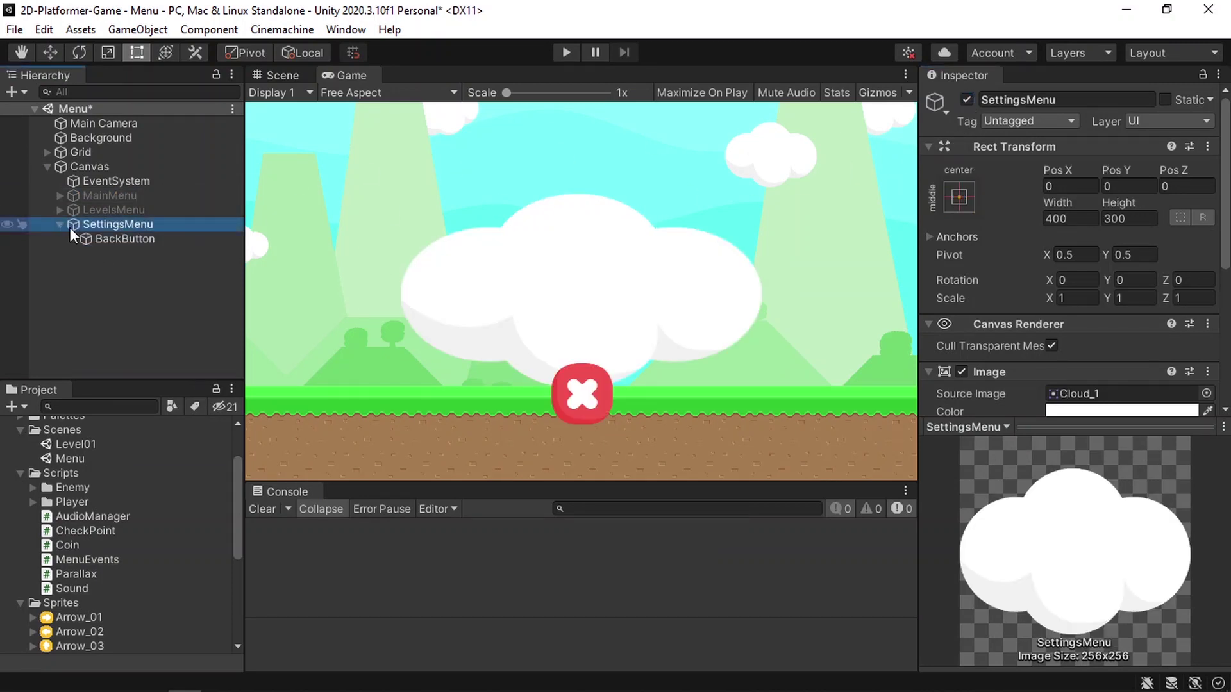
Add a UI Slider as a child of SettingsMenu, name it VolumeSlider and set its height to 40
right_click(95, 227)
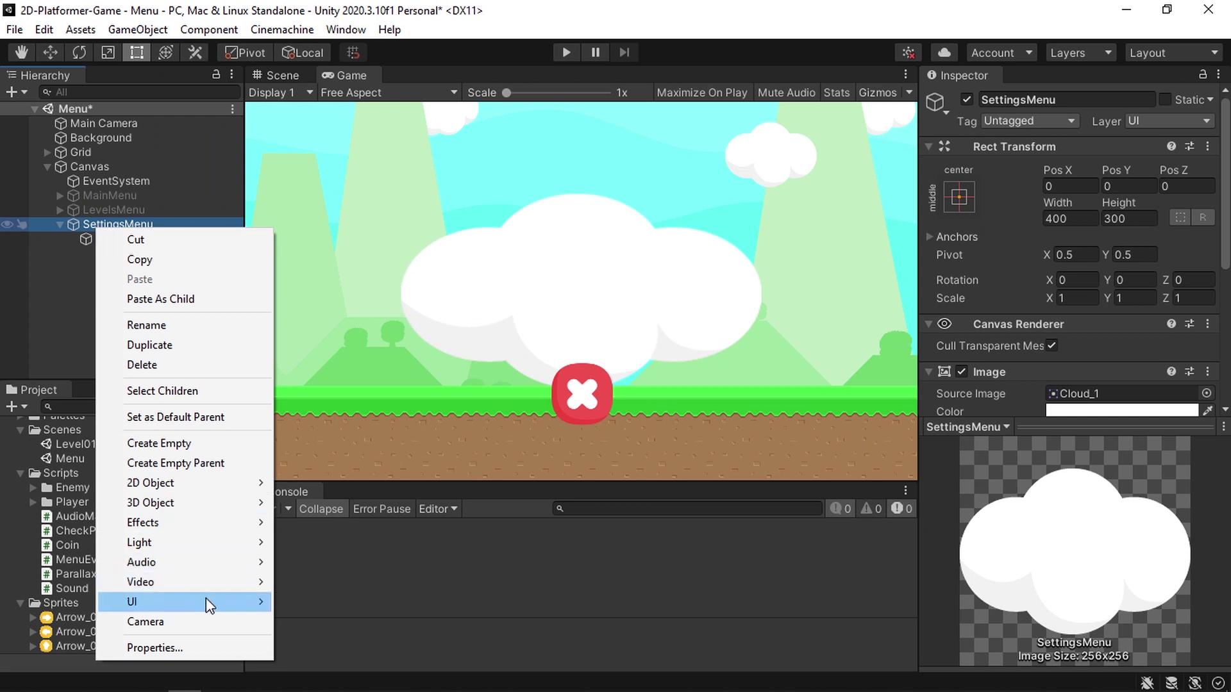
mouse_move(206, 599)
left_click(356, 423)
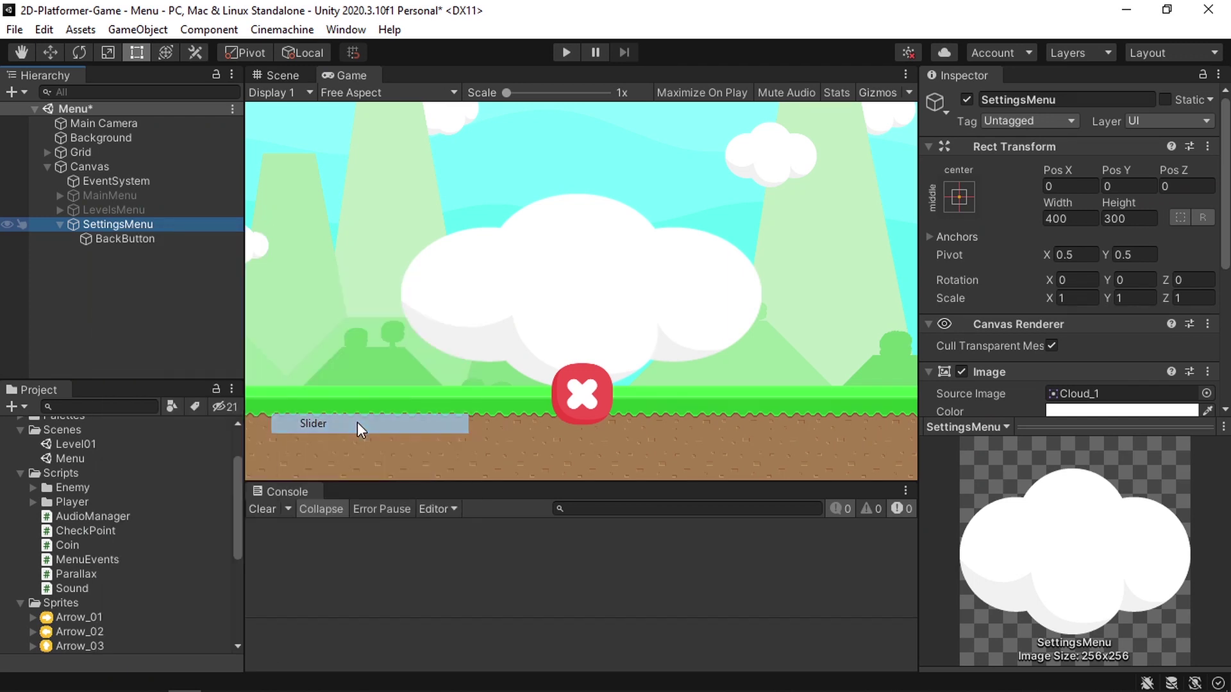
key("Home")
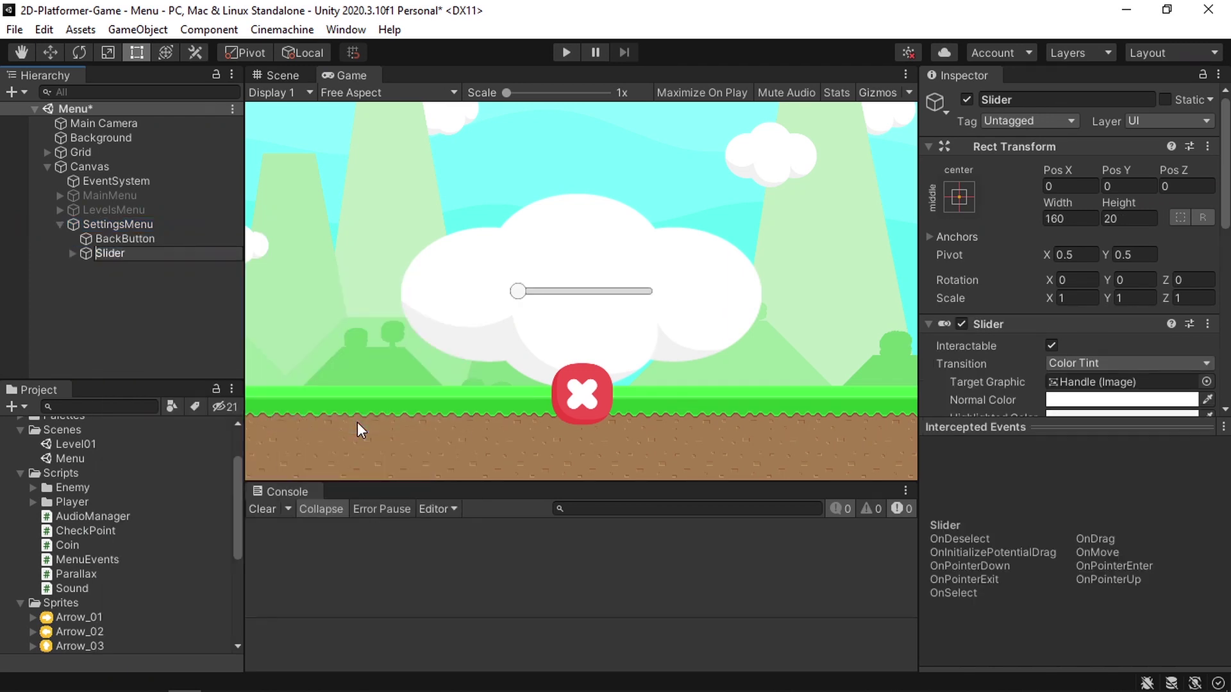
type("Volume")
key("Return")
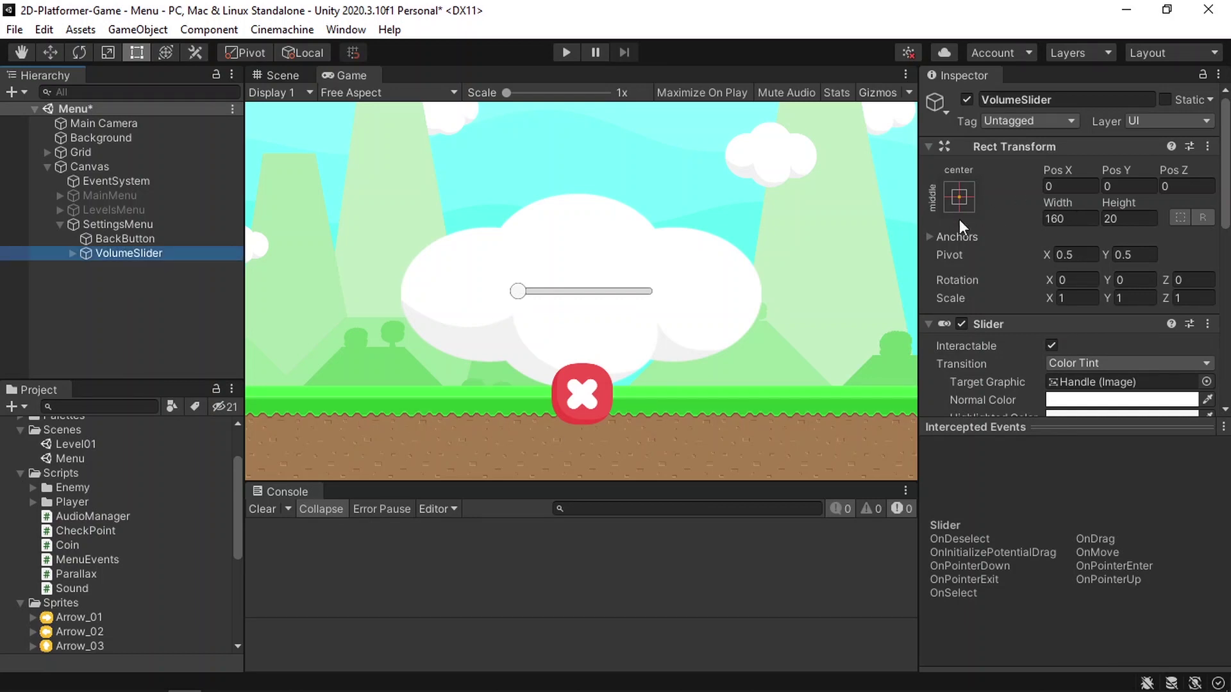
left_click(1117, 218)
type("40")
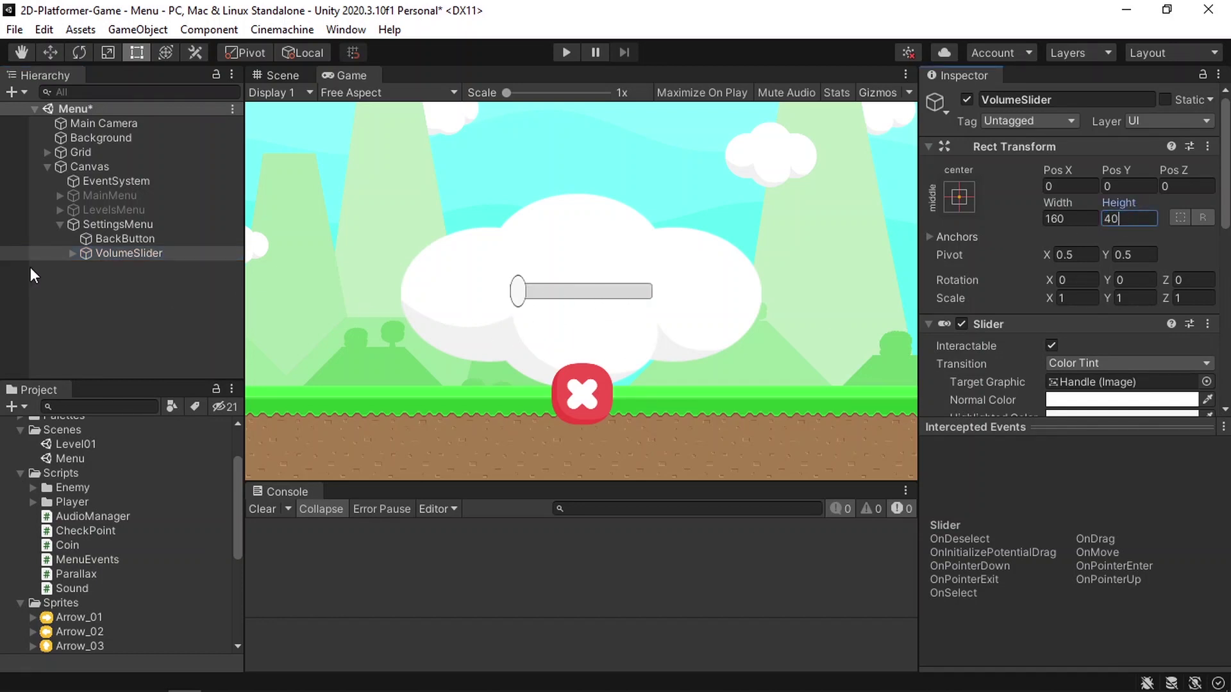
Change the image colour of VolumeSlider's Background to a darker grey
left_click(74, 254)
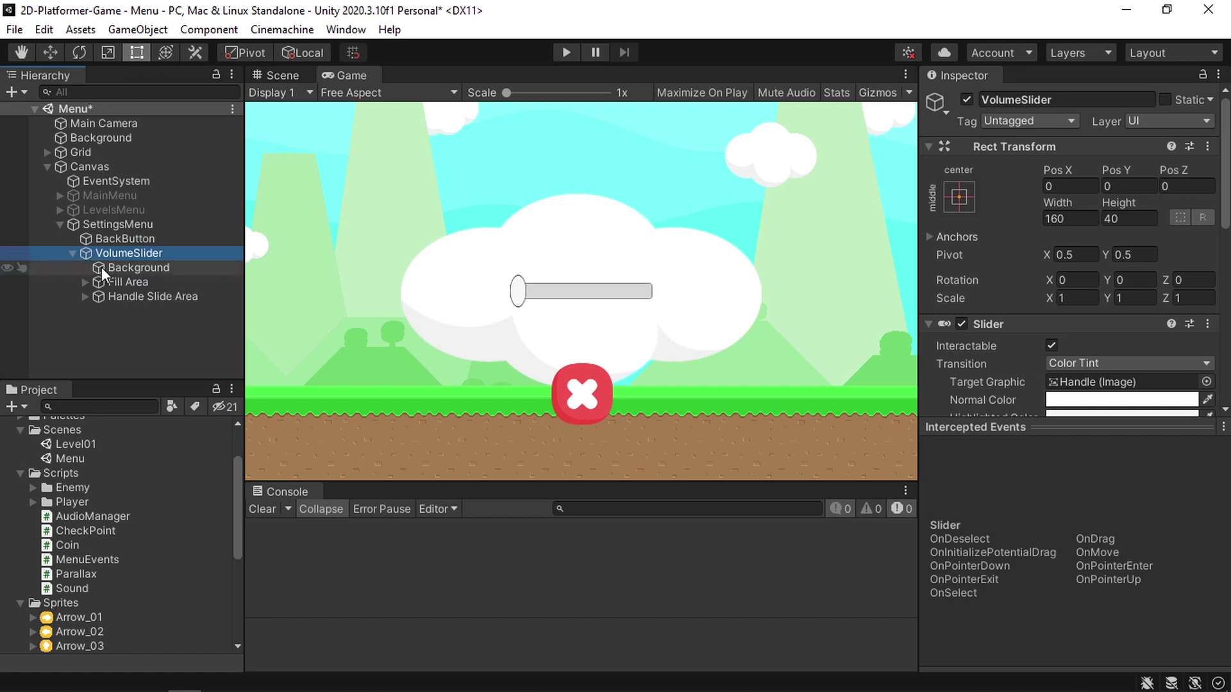
left_click(137, 268)
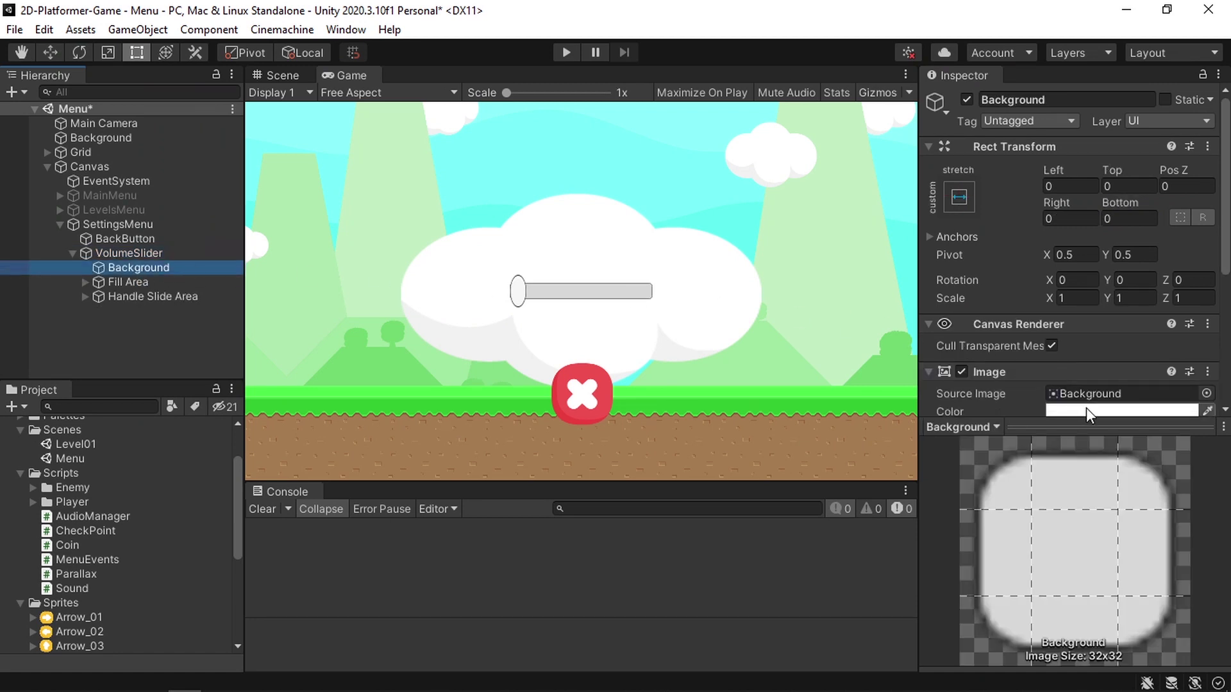
left_click(1086, 409)
left_click_drag(1082, 409, 1050, 404)
left_click(1213, 244)
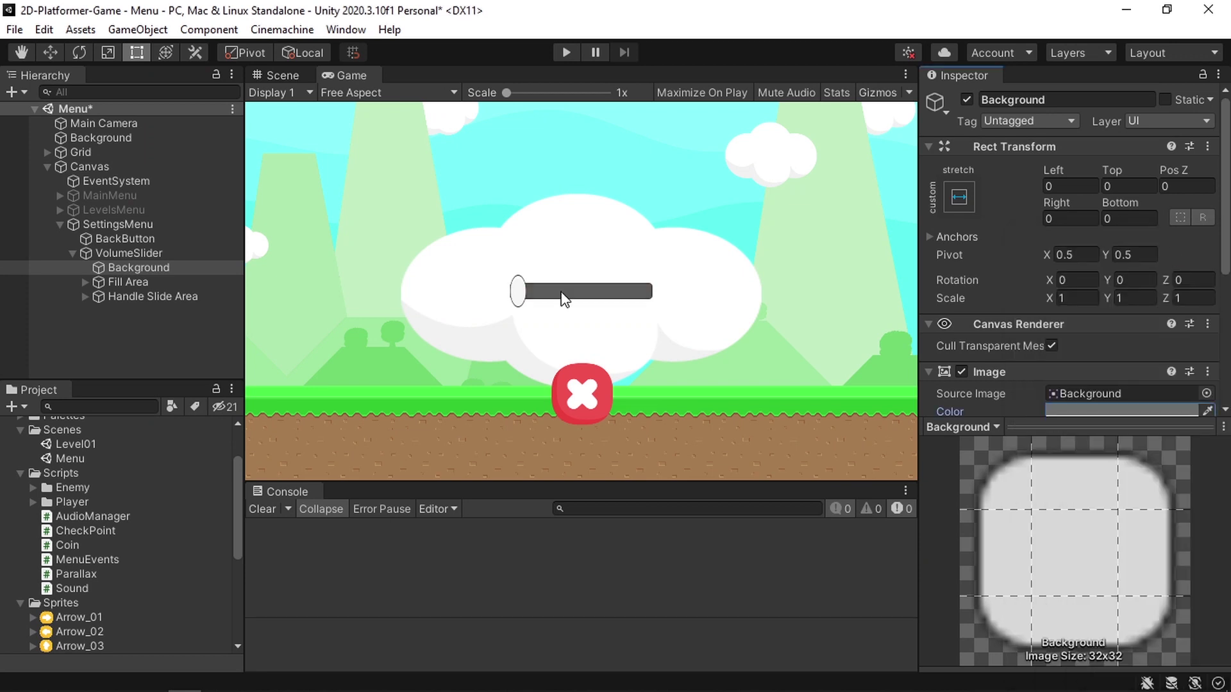
Delete VolumeSlider's Handle Slide Area and set the slider's value to about 0.556
left_click(133, 298)
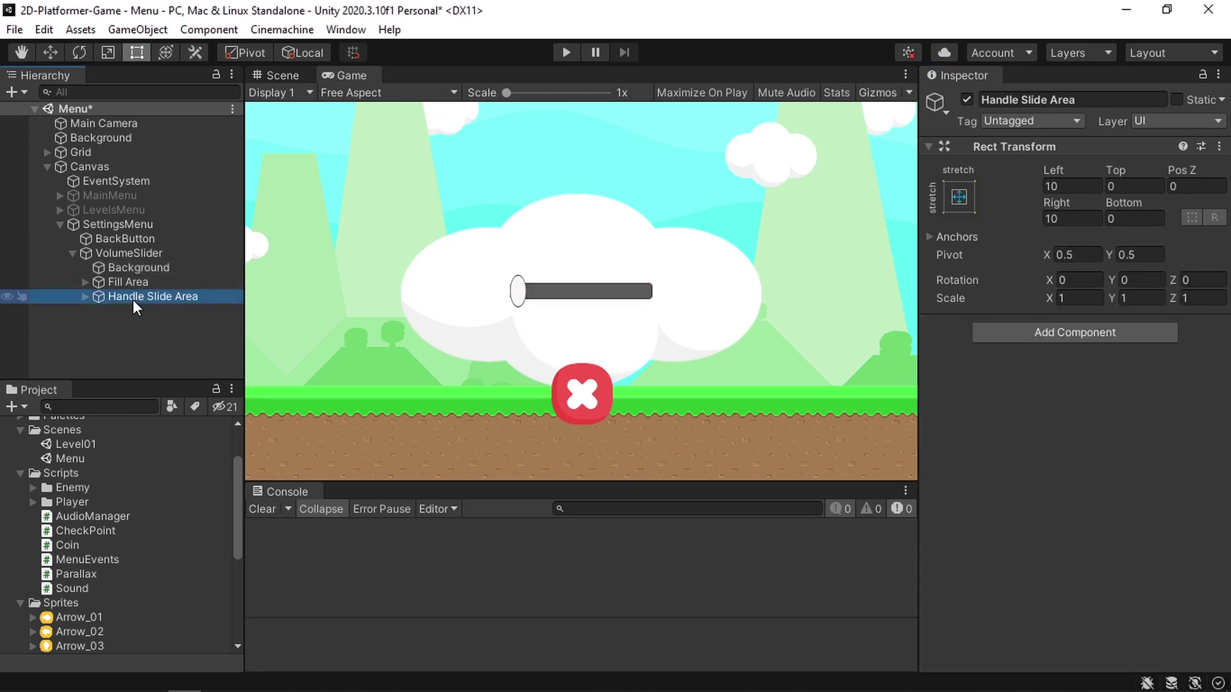
key("Delete")
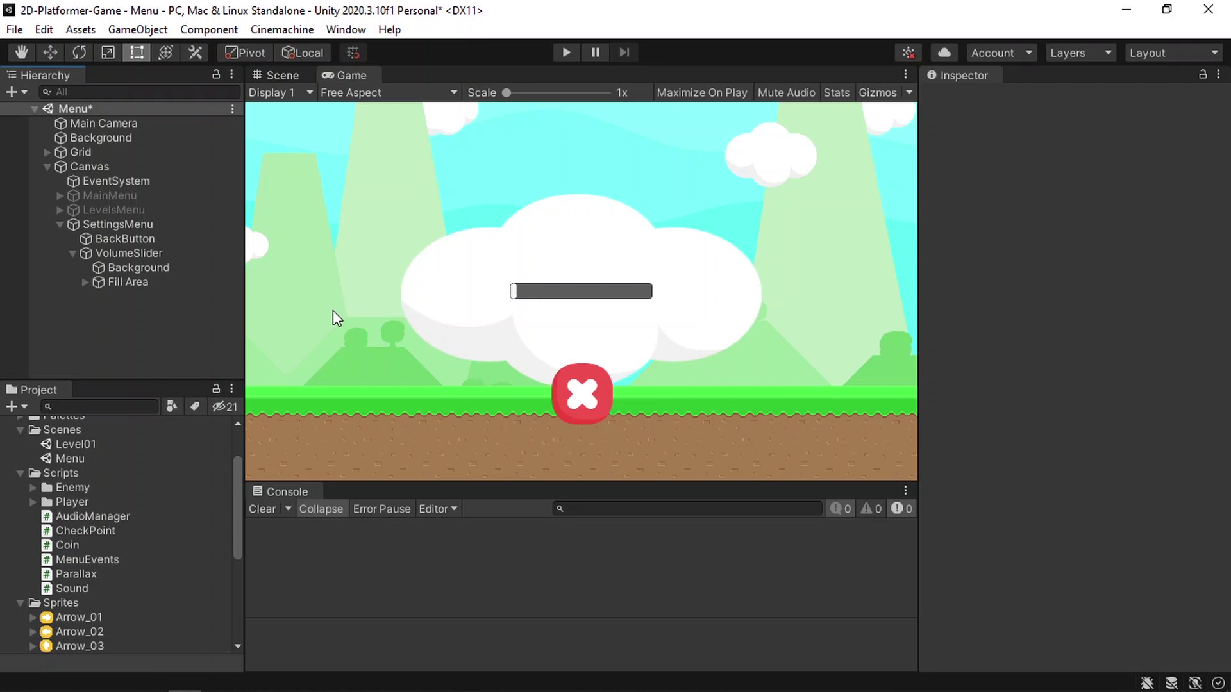
left_click(83, 282)
left_click(137, 297)
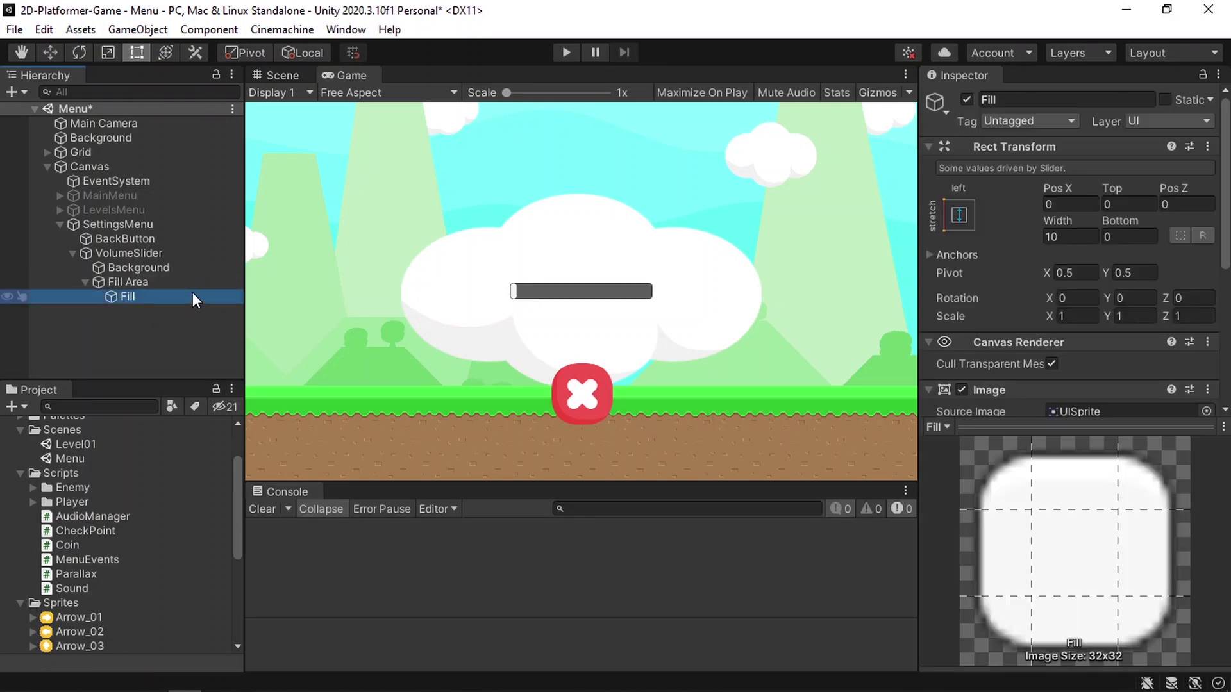
left_click(157, 254)
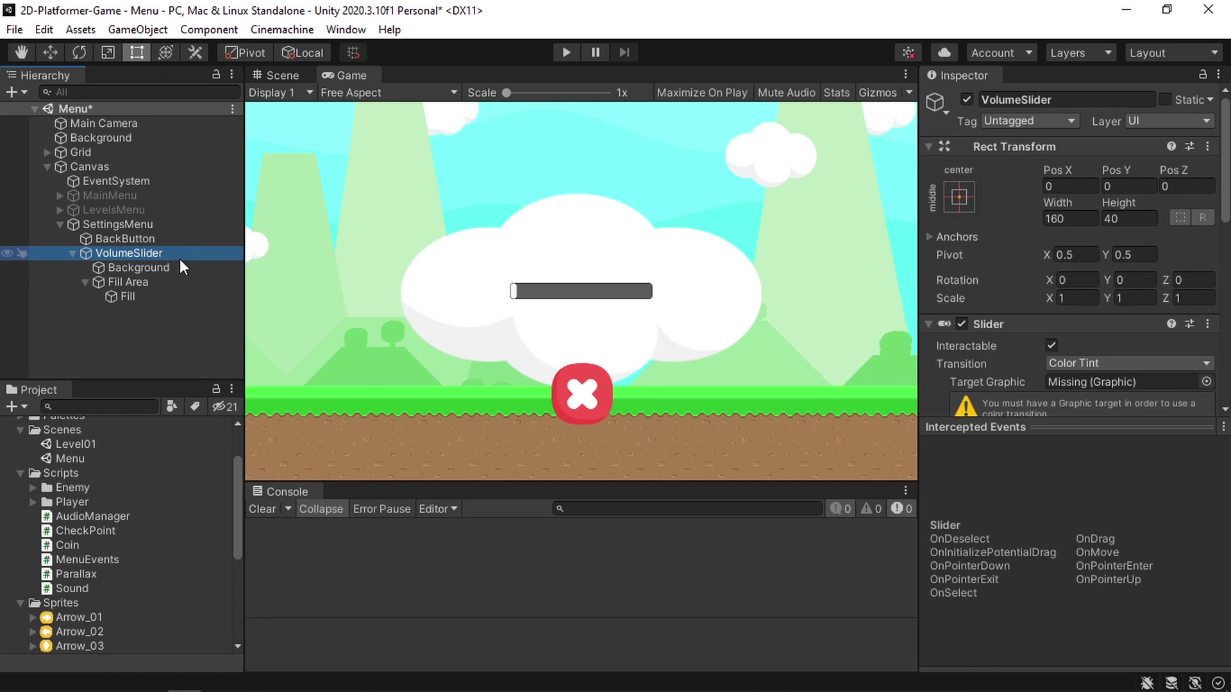
scroll(1058, 327, "down", 5)
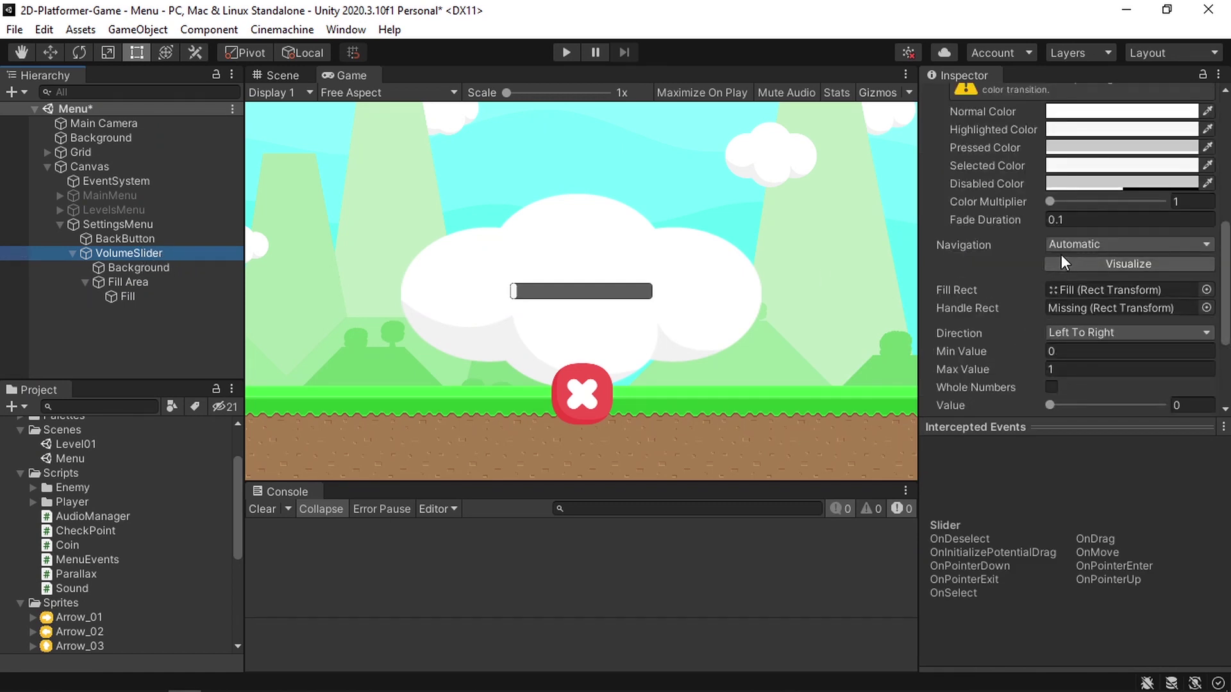
scroll(1028, 289, "down", 3)
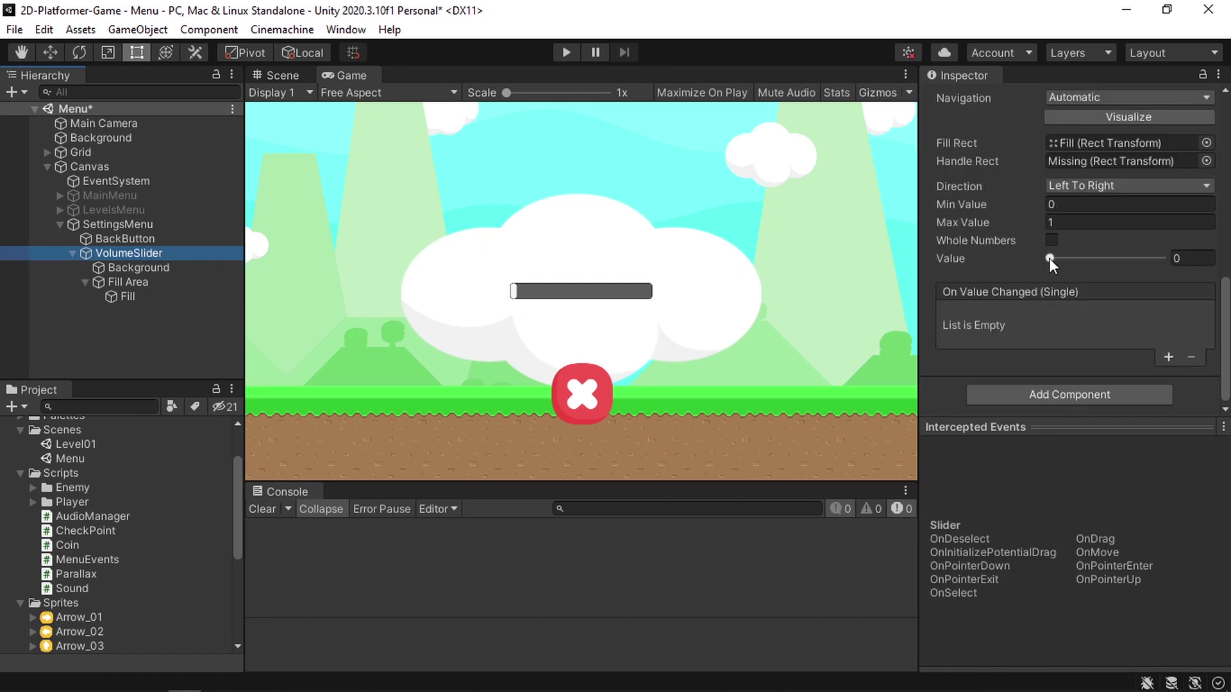
left_click_drag(1049, 258, 1113, 264)
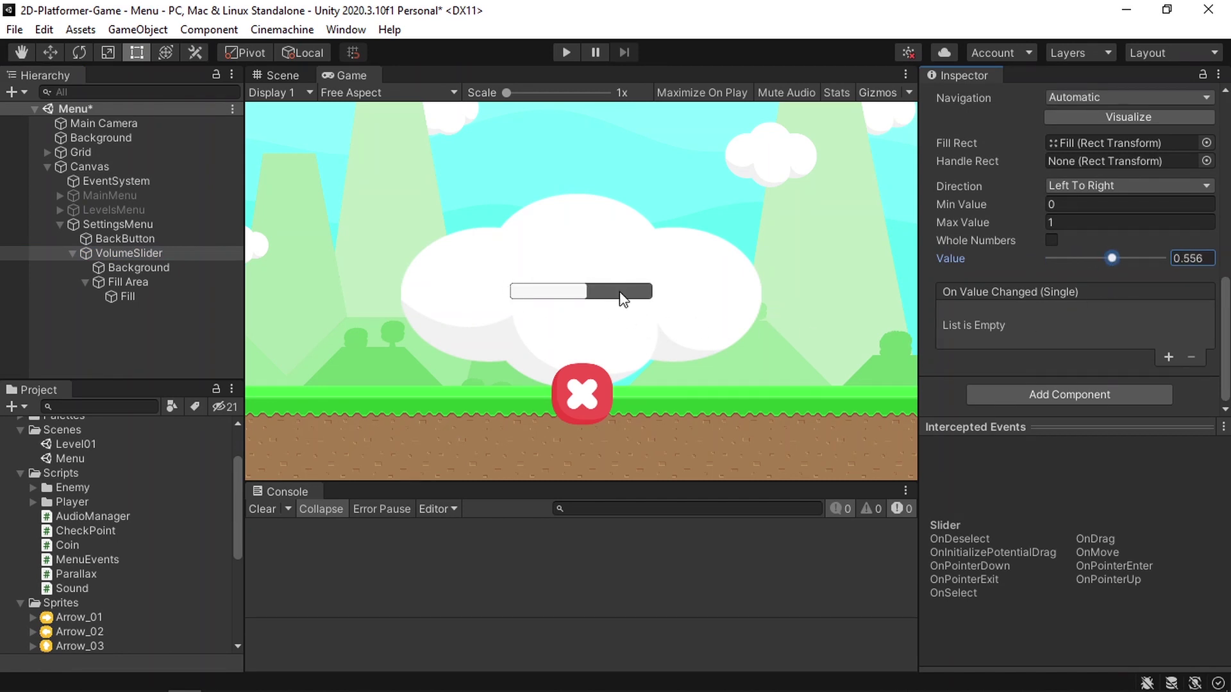
Change the image colour of VolumeSlider's Fill to bright green, 7CFF37
left_click(149, 285)
left_click(151, 295)
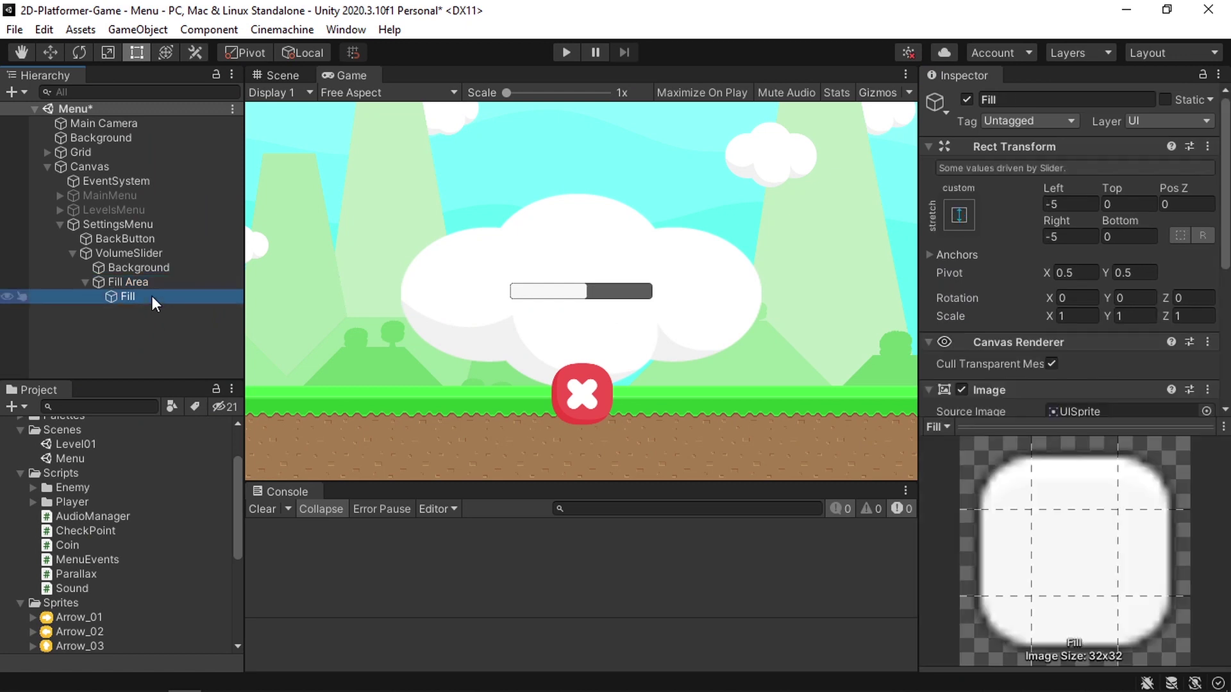
scroll(961, 367, "down", 5)
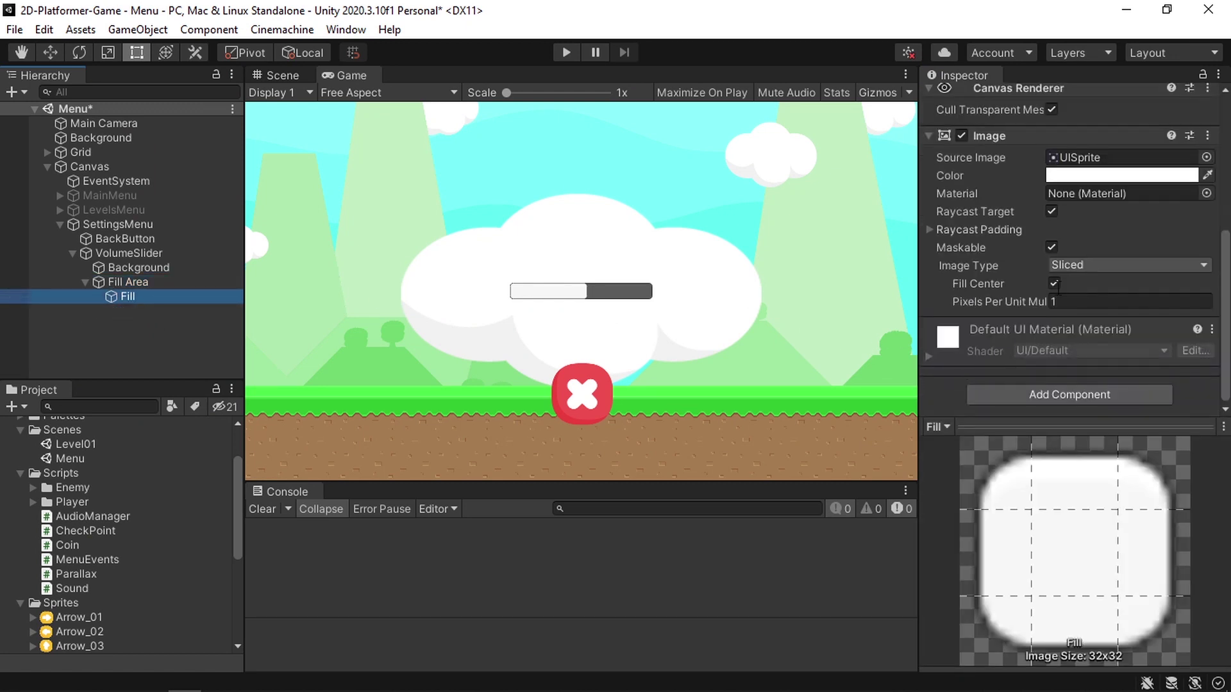
left_click(1090, 180)
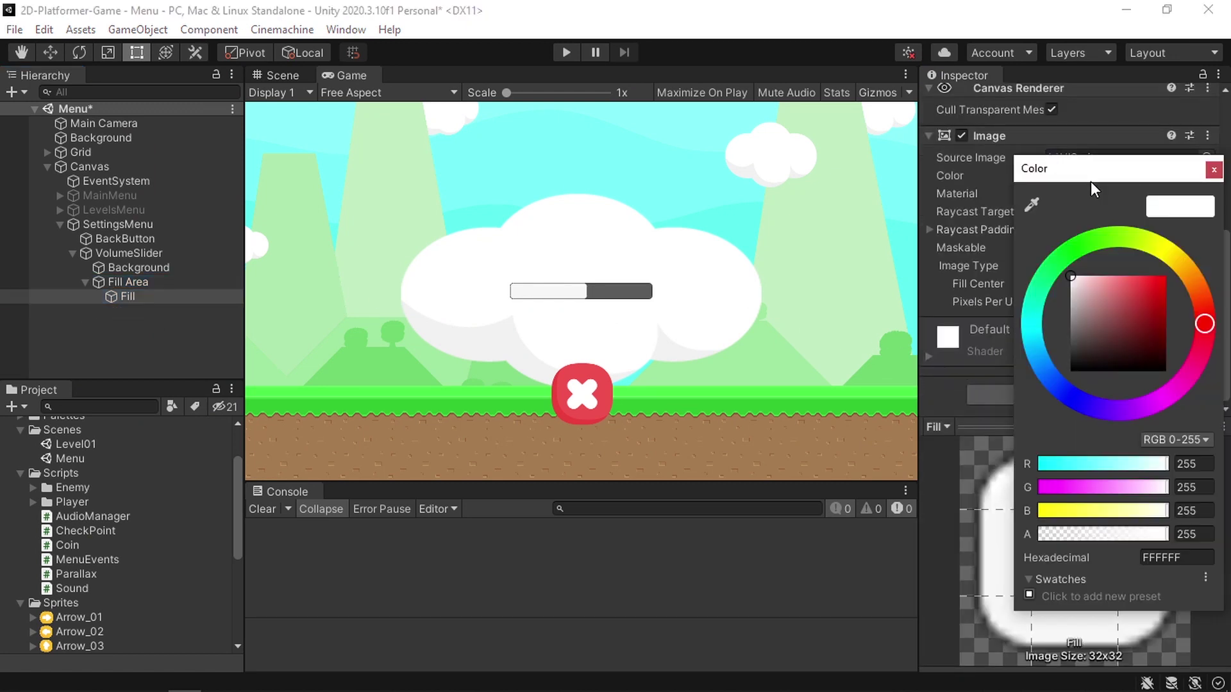
left_click(1106, 242)
left_click_drag(1116, 278, 1146, 267)
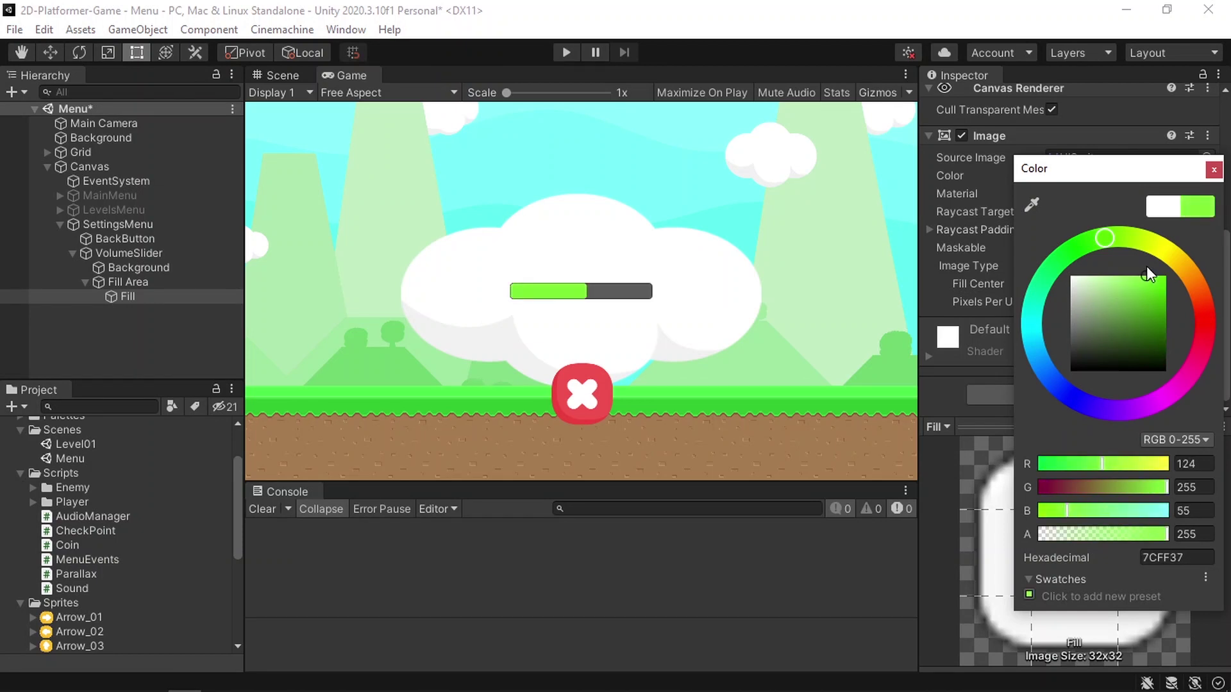
left_click(1214, 169)
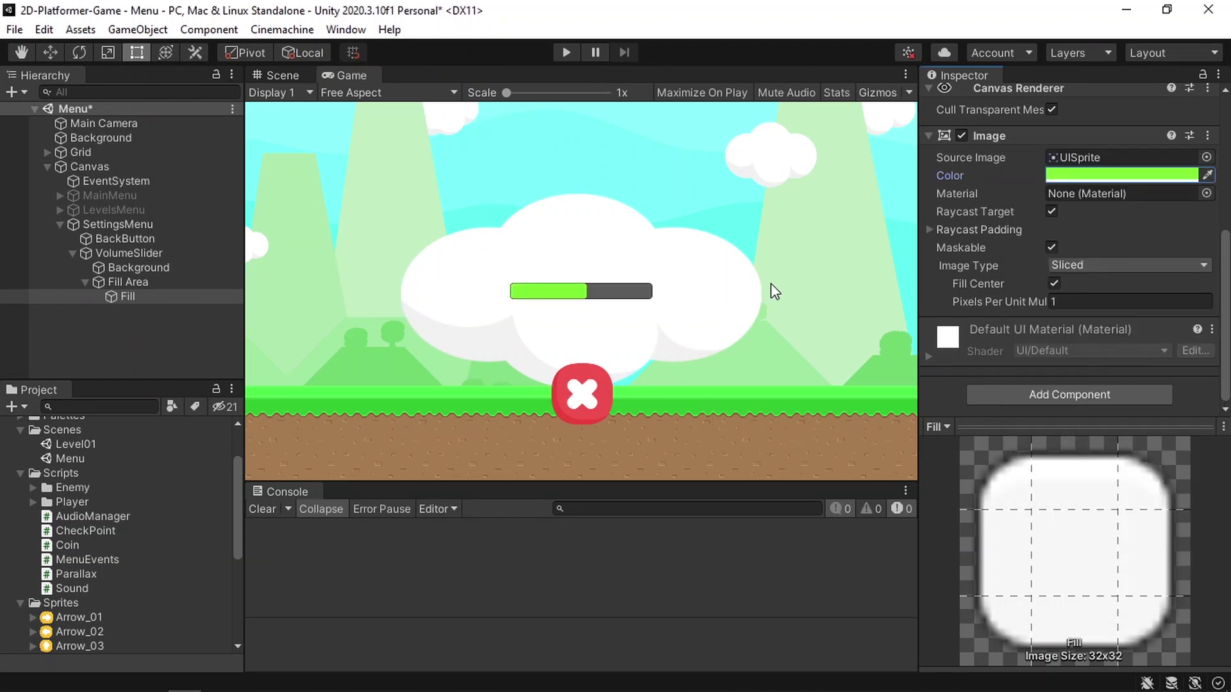
Add a UI Image as a child of VolumeSlider and name it Sound
right_click(130, 250)
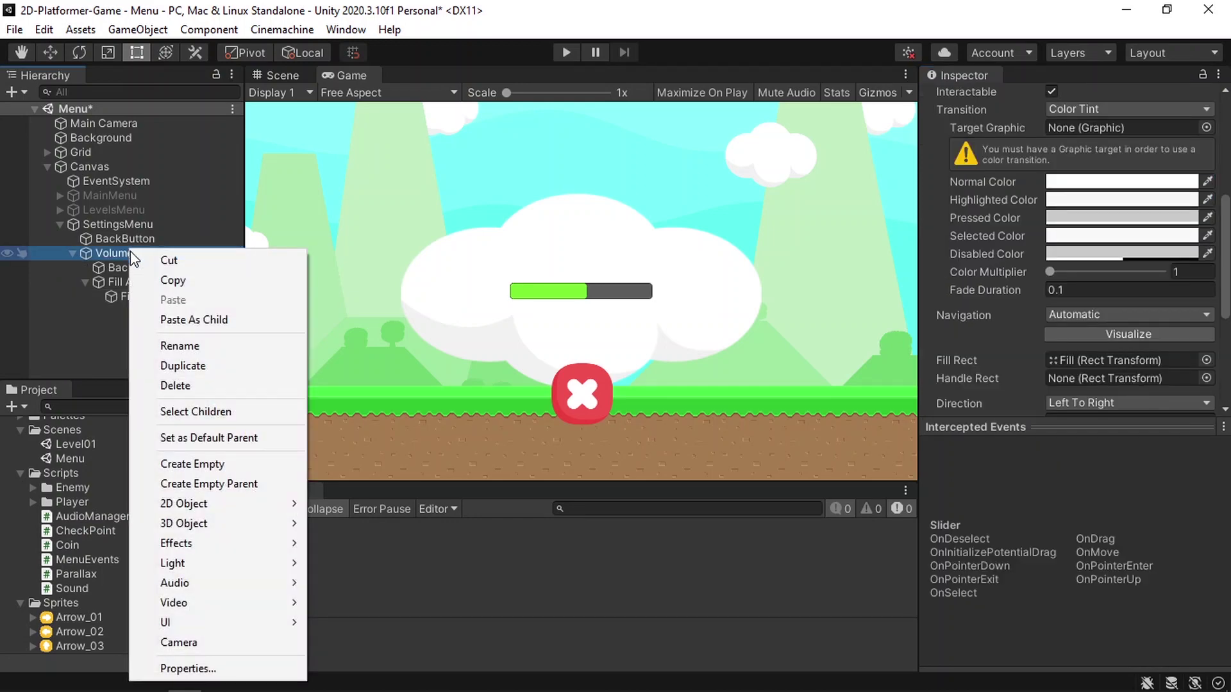
mouse_move(213, 623)
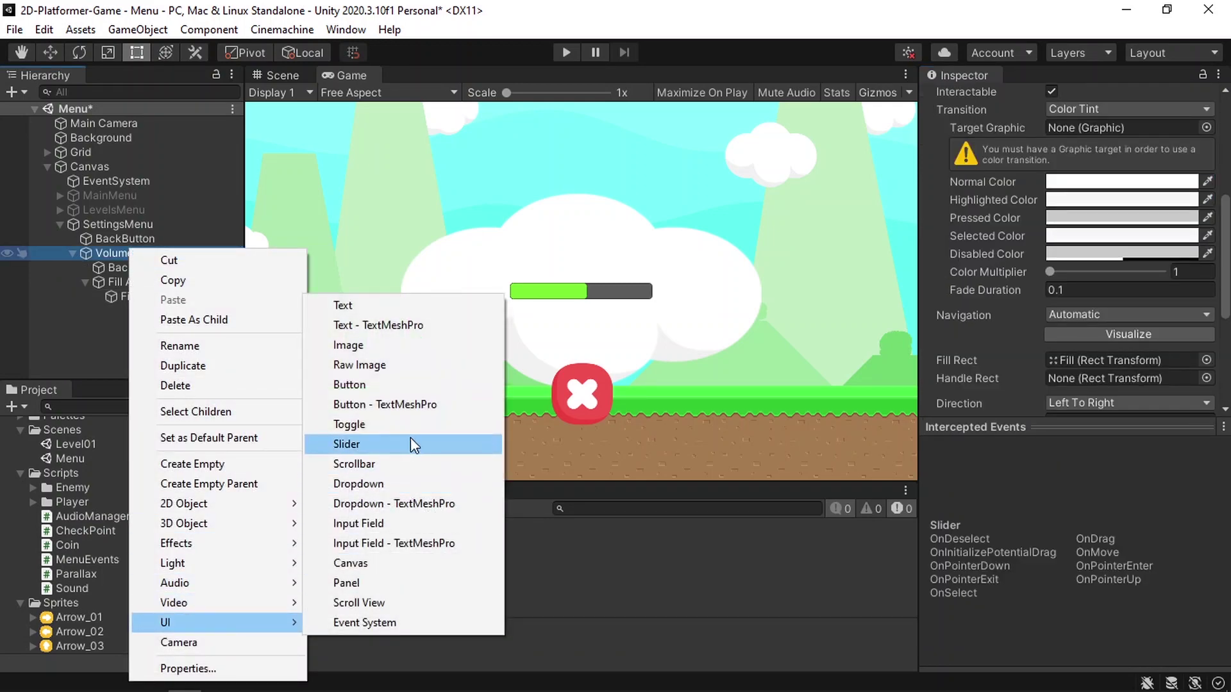
left_click(366, 345)
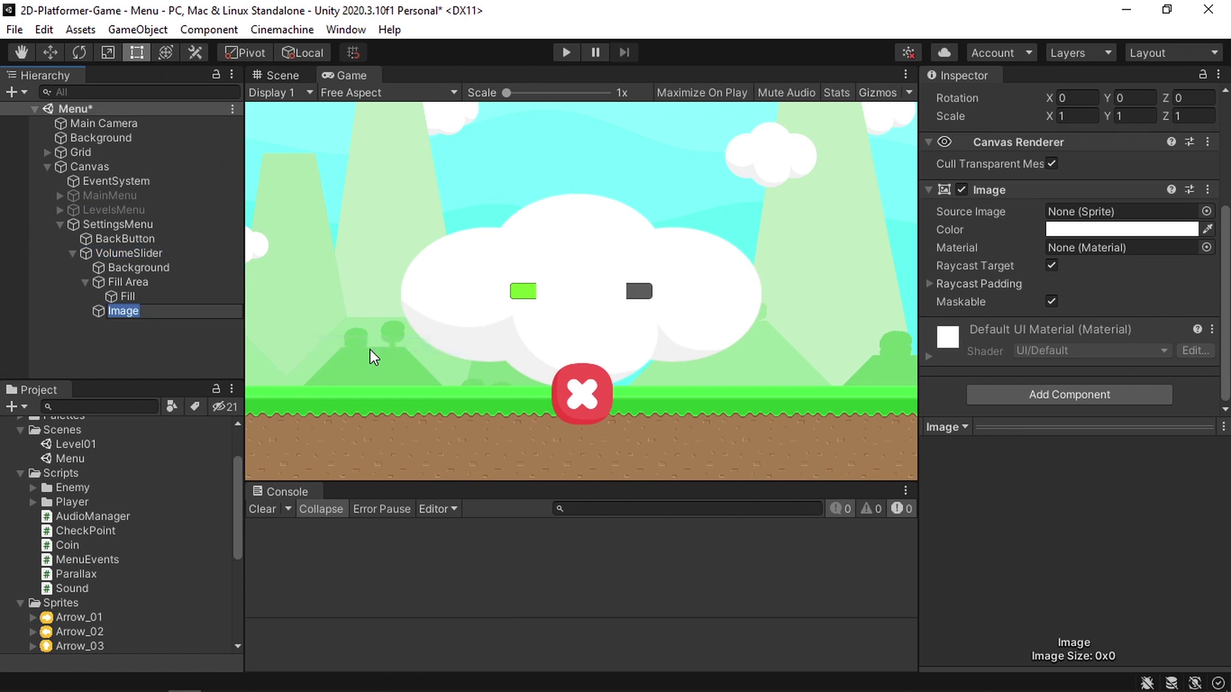
type("Sound")
key("Return")
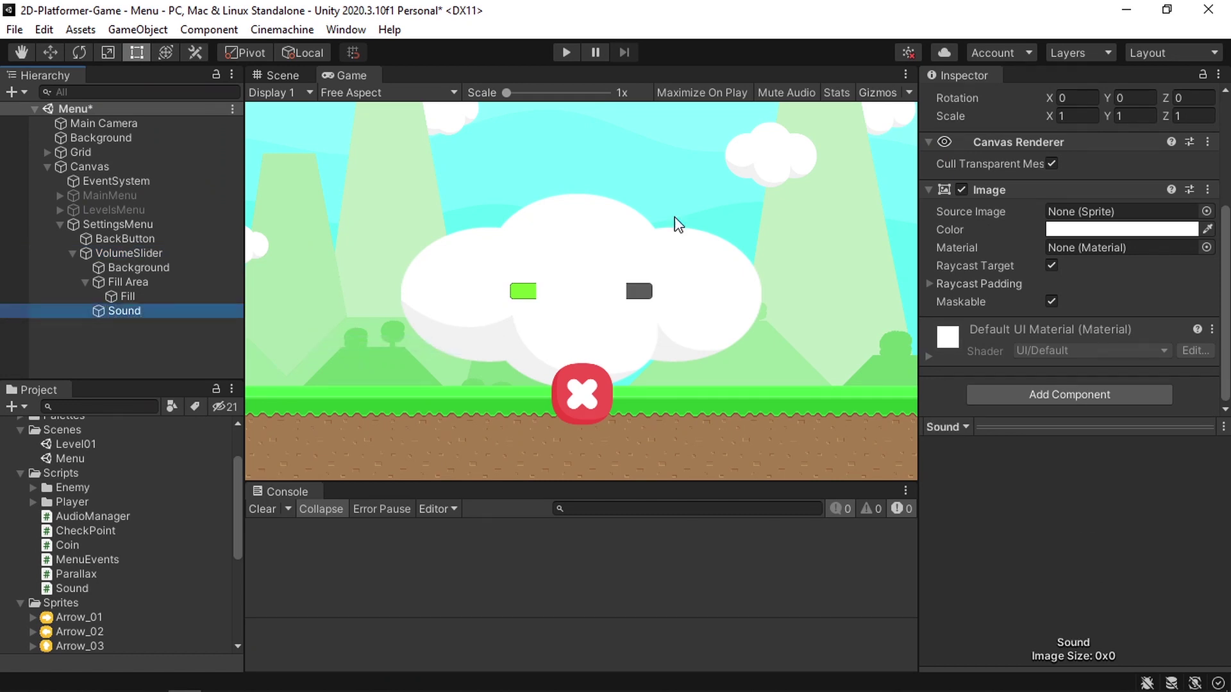
Move the Sound image beside the slider bar by setting its Pos X to -120
scroll(970, 220, "up", 5)
left_click_drag(1058, 170, 244, 154)
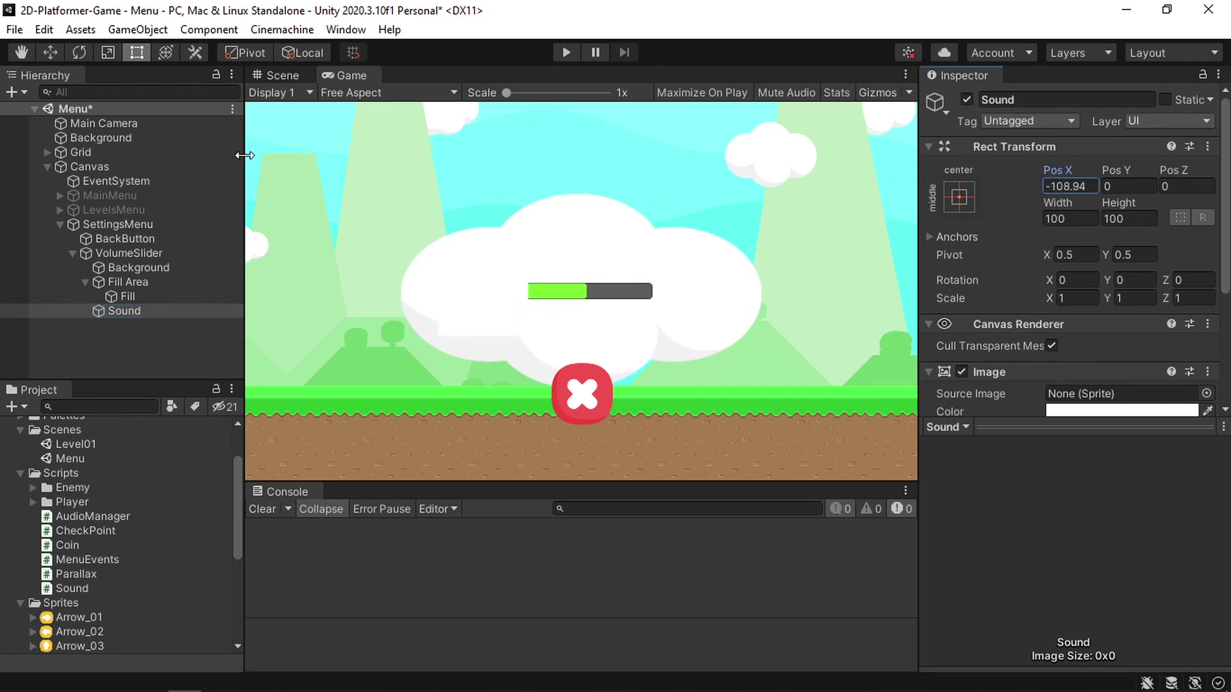
double_click(1081, 186)
type("-120")
Assign the VFX sprite as the Sound image's source and set its width and height to 60
scroll(1071, 374, "down", 3)
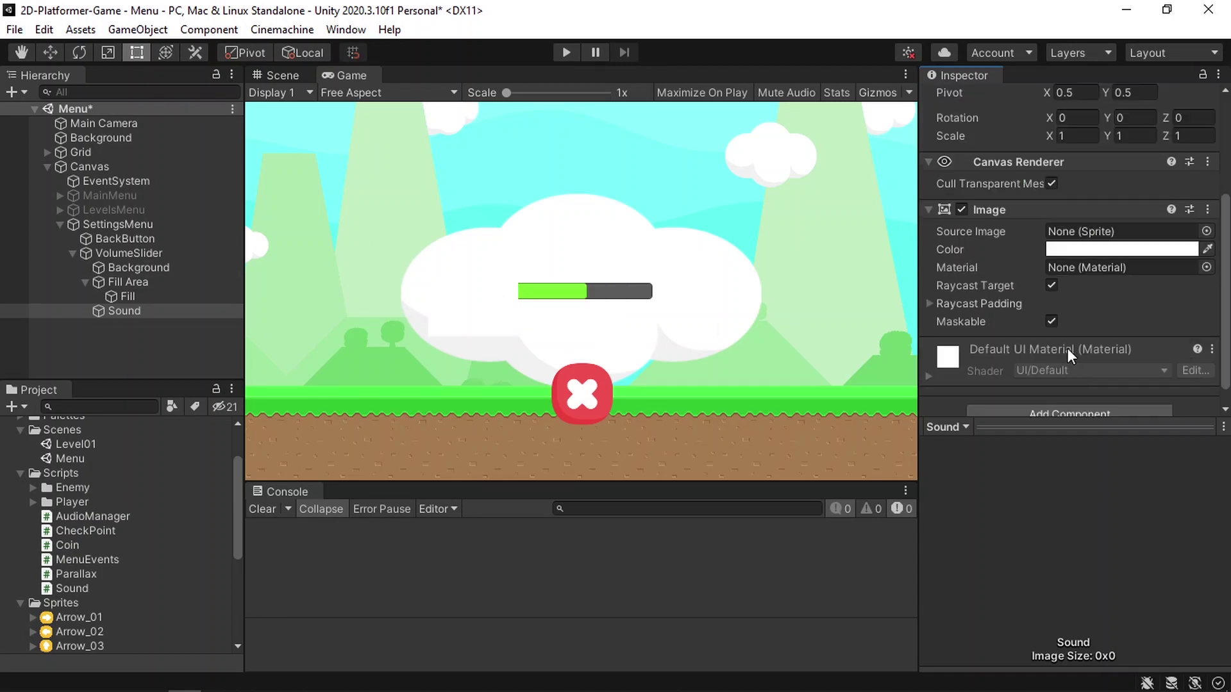
scroll(80, 602, "down", 5)
left_click_drag(62, 603, 1113, 233)
left_click(1083, 220)
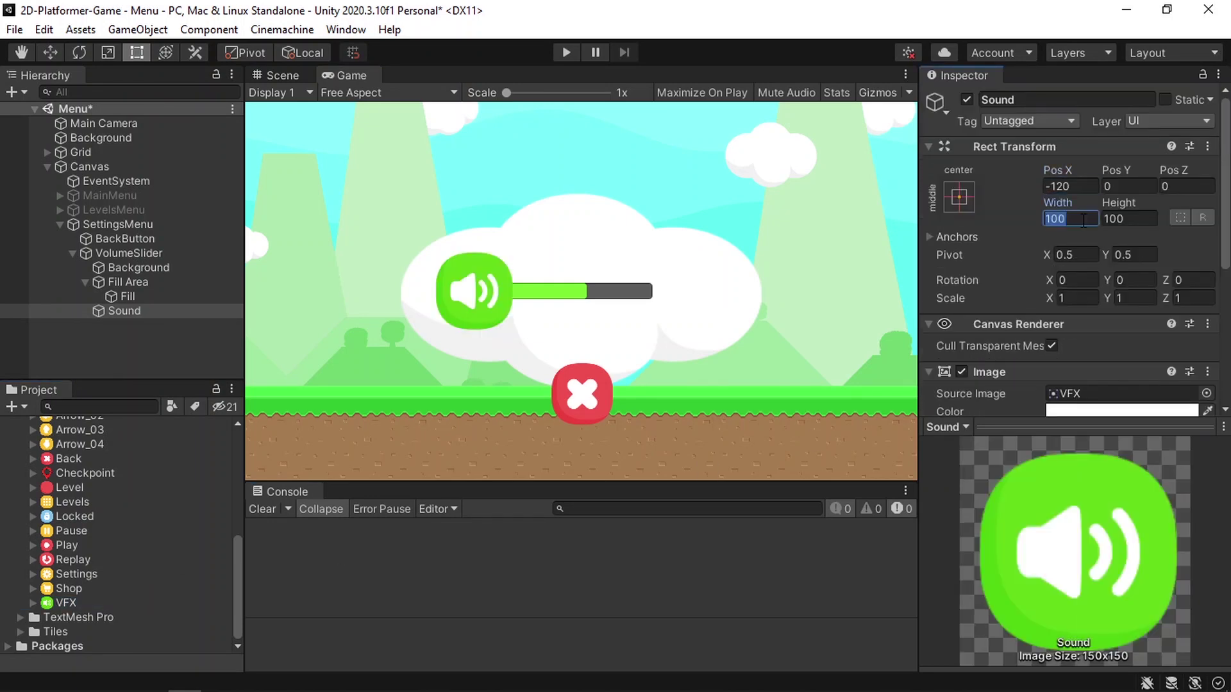
type("60")
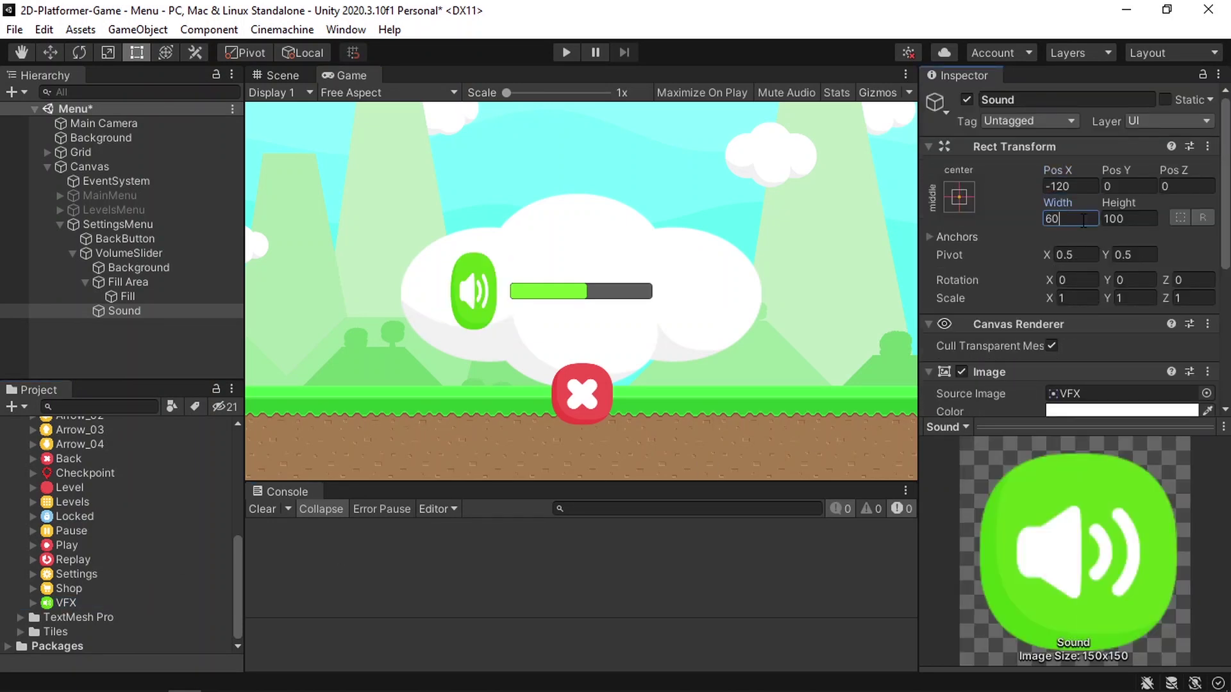
key("Tab")
type("60")
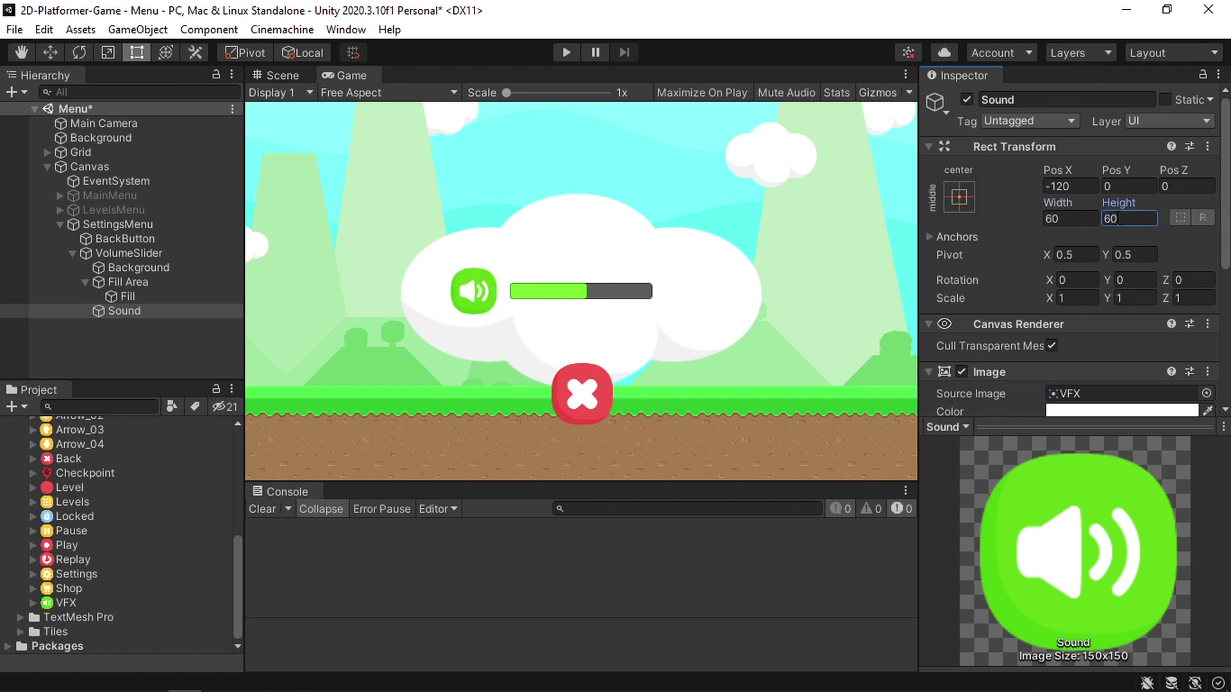
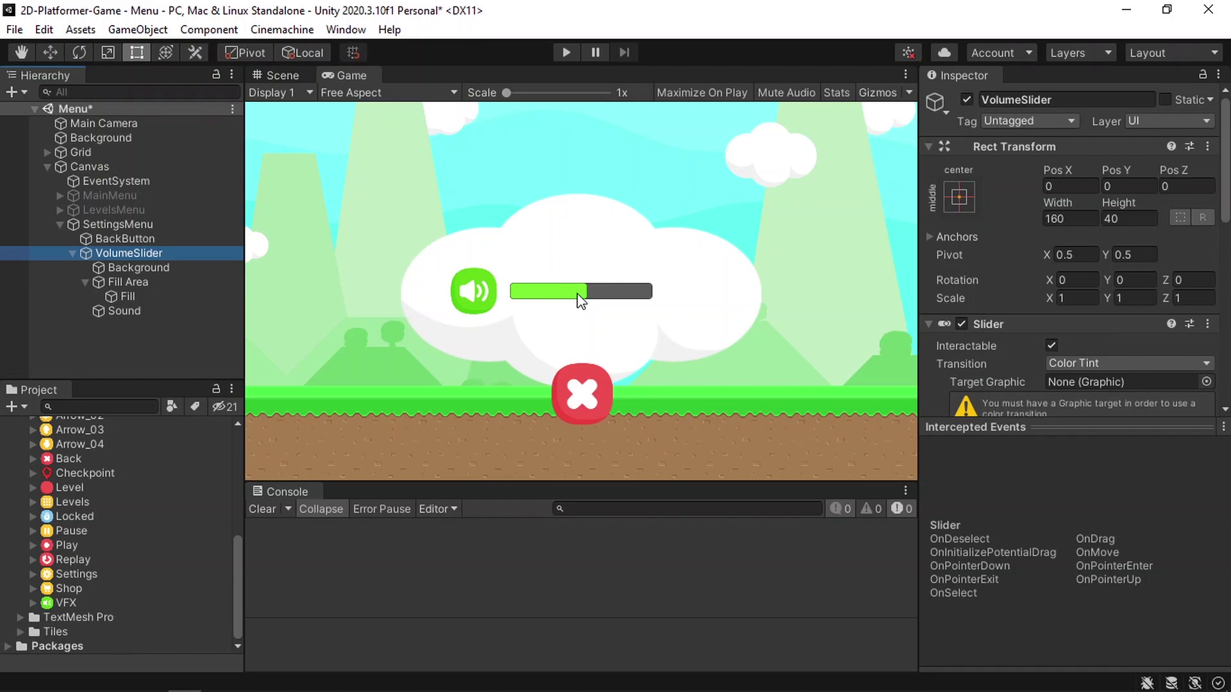
Create an Audio Mixer asset in the project's Audio folder and name it MainMixer
scroll(101, 519, "up", 8)
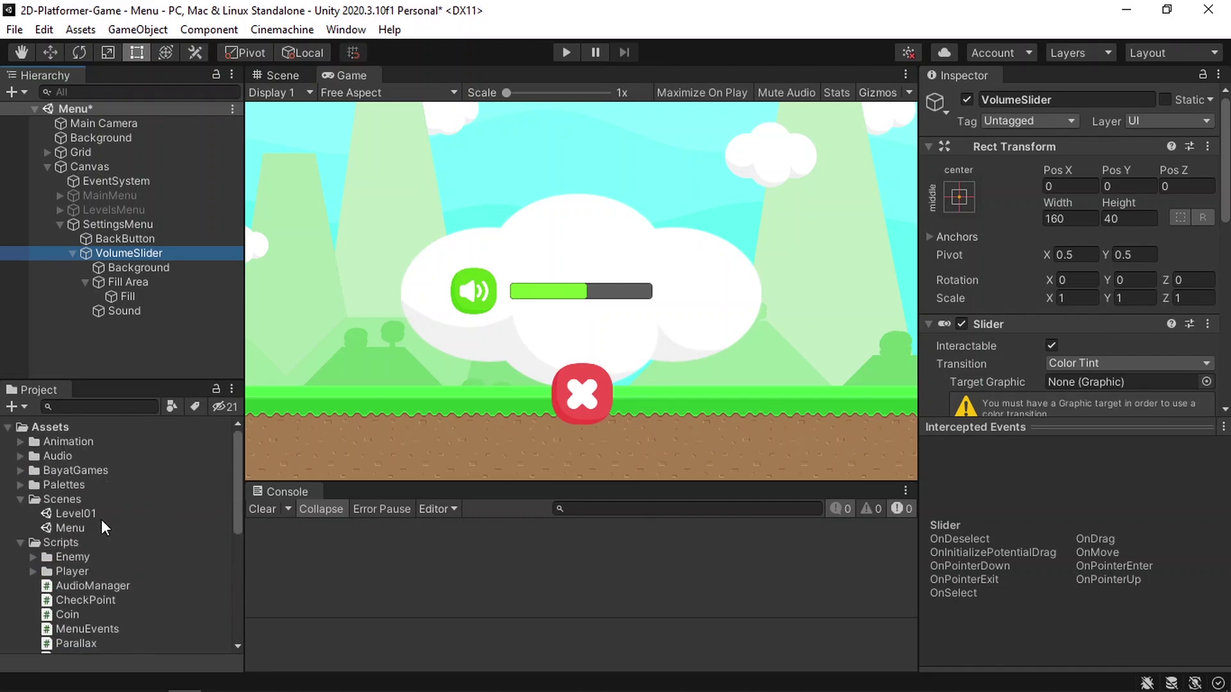
left_click(20, 542)
double_click(61, 455)
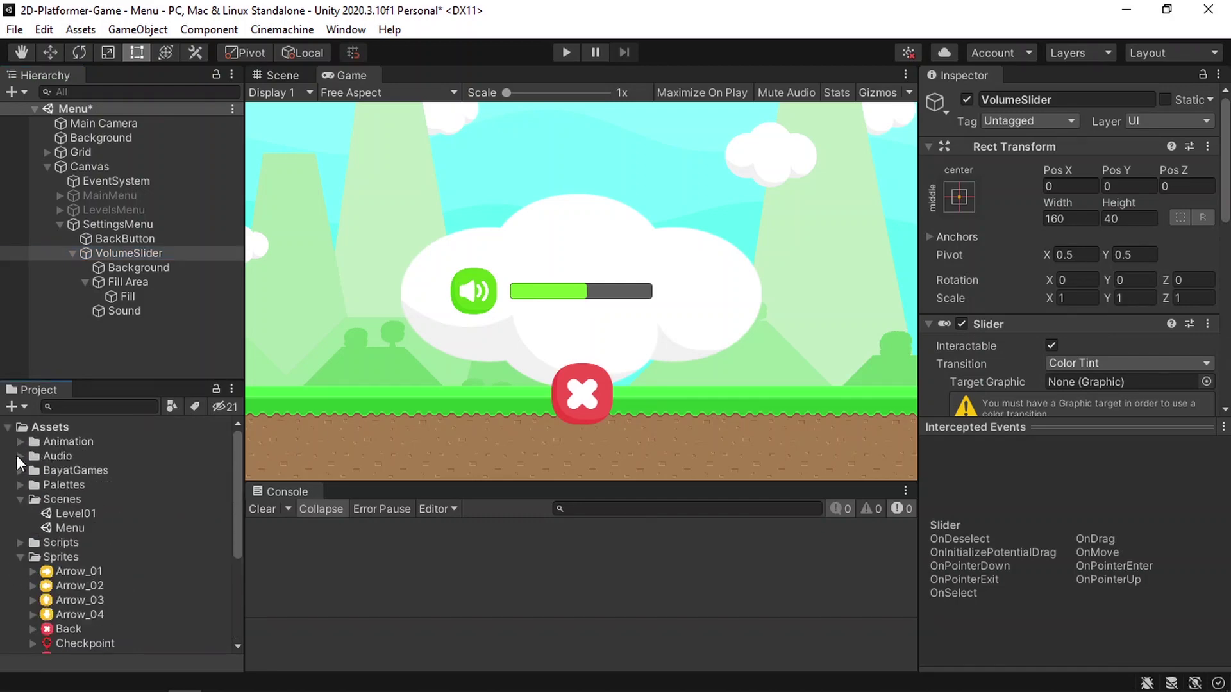
right_click(65, 452)
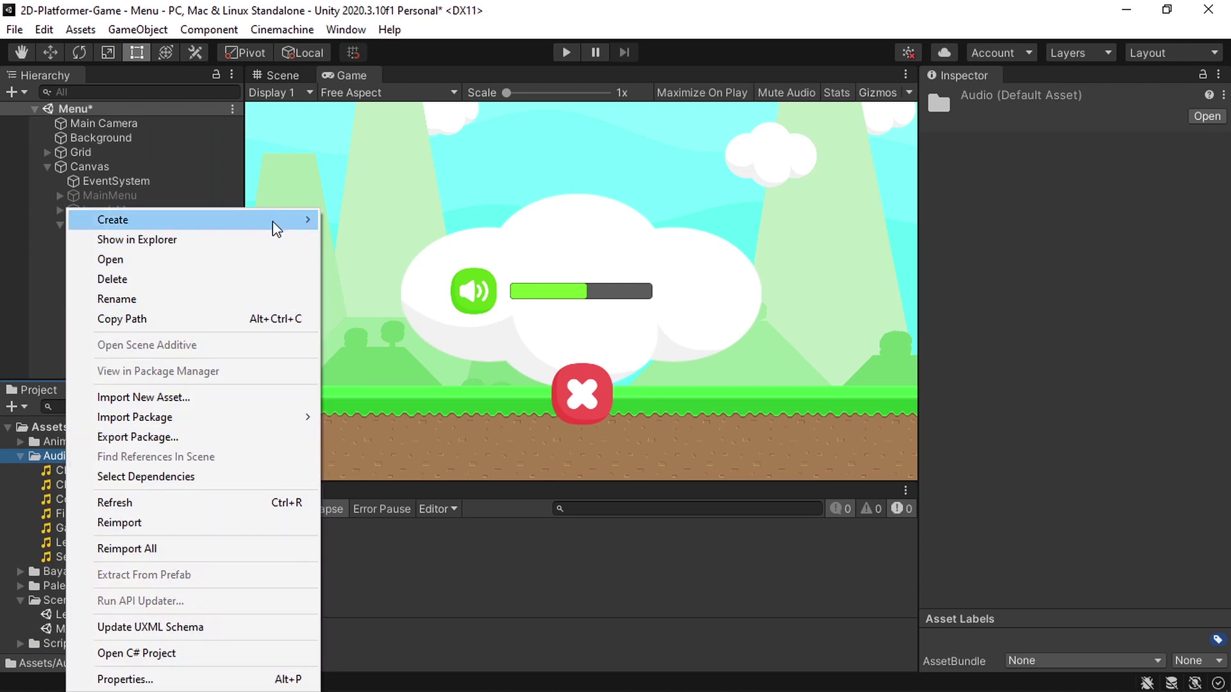
mouse_move(272, 221)
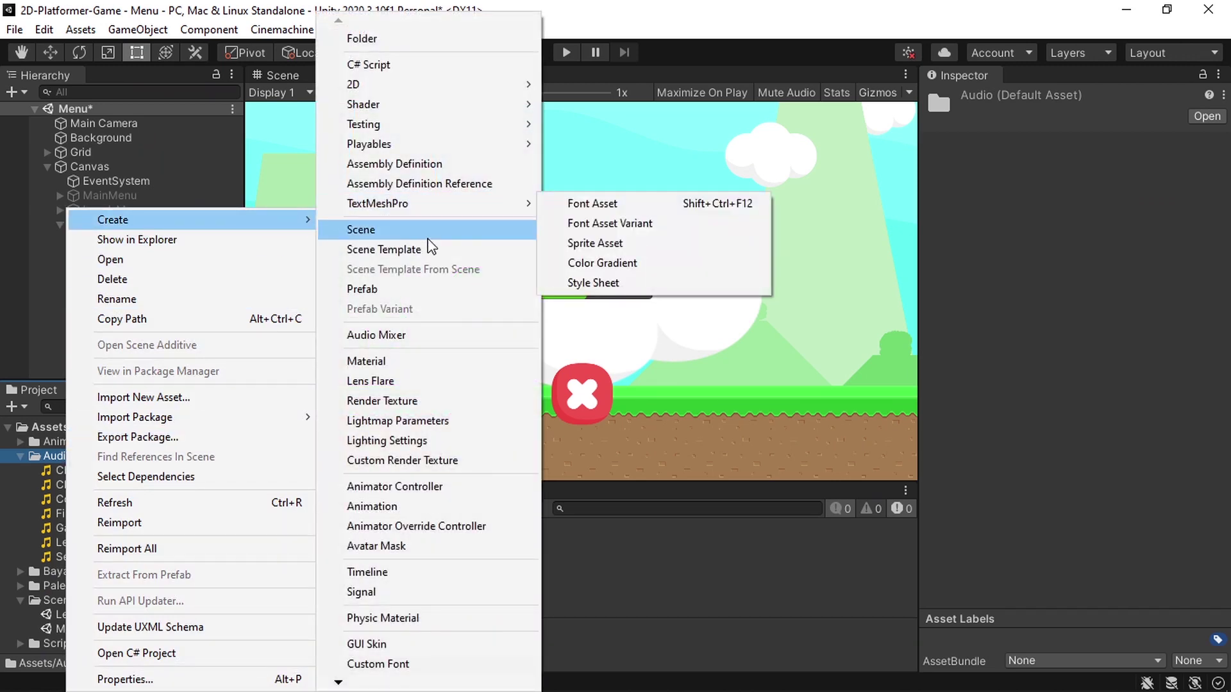
left_click(416, 336)
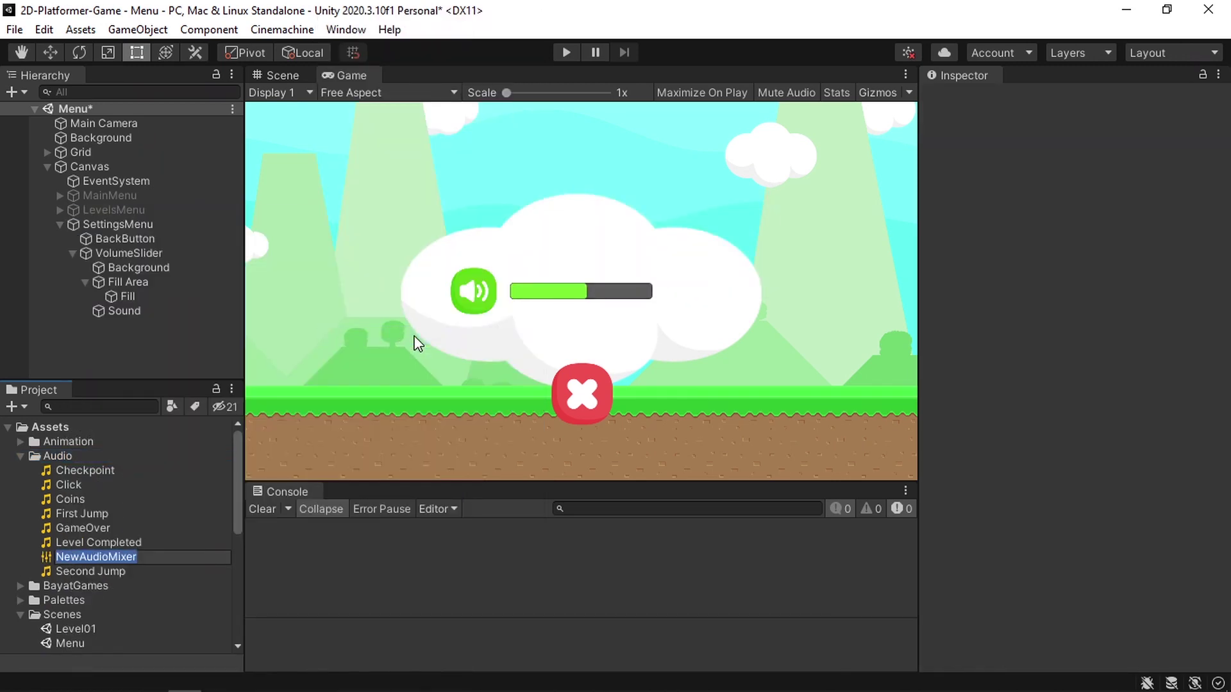
type("MainMi")
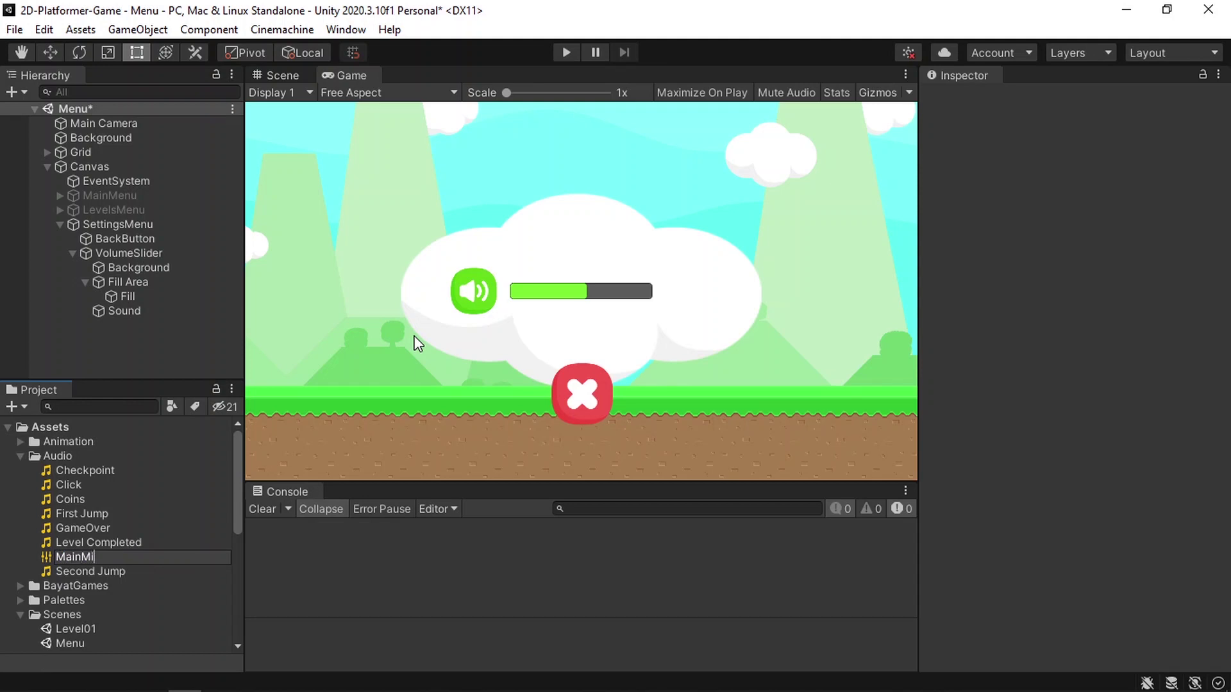
type("xer")
key("Return")
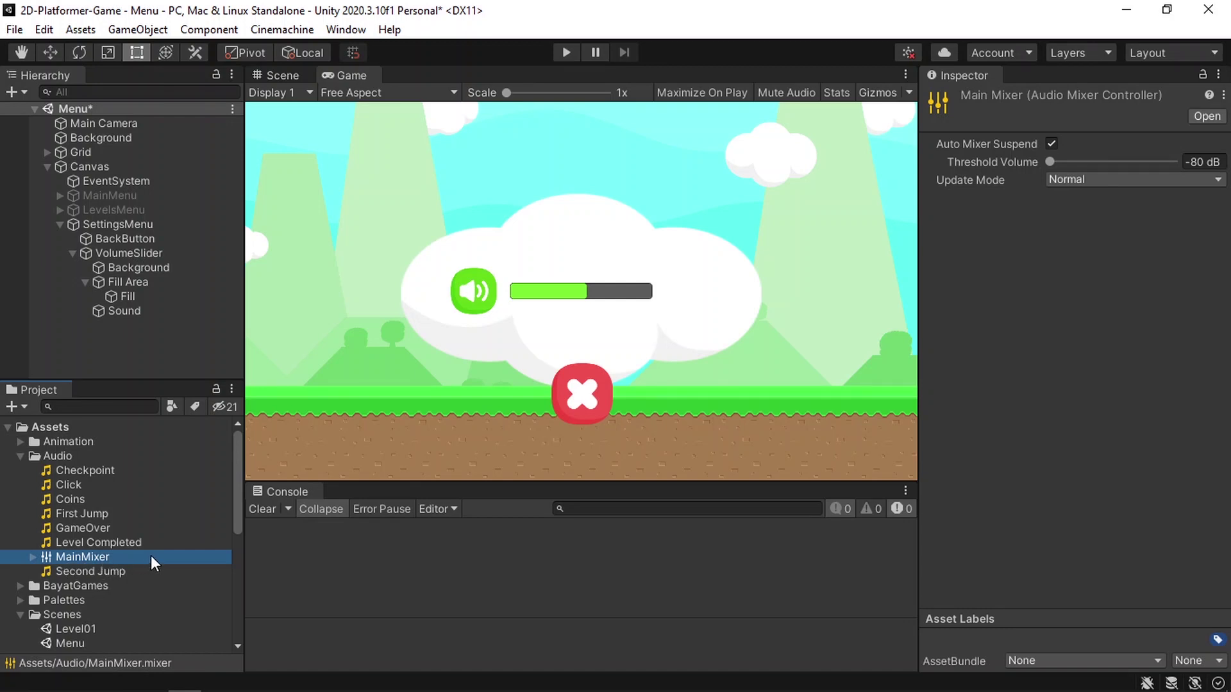
Open the Audio Mixer window for MainMixer and widen it to make room for the mixer's contents
left_click(338, 32)
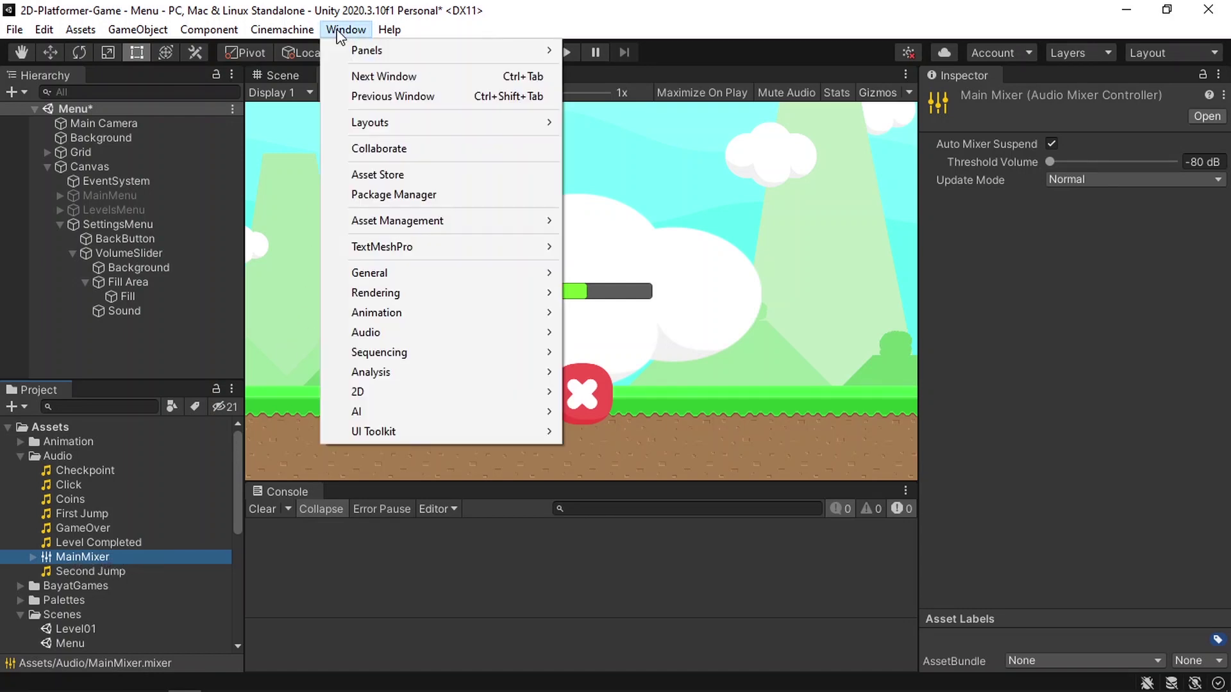
mouse_move(446, 342)
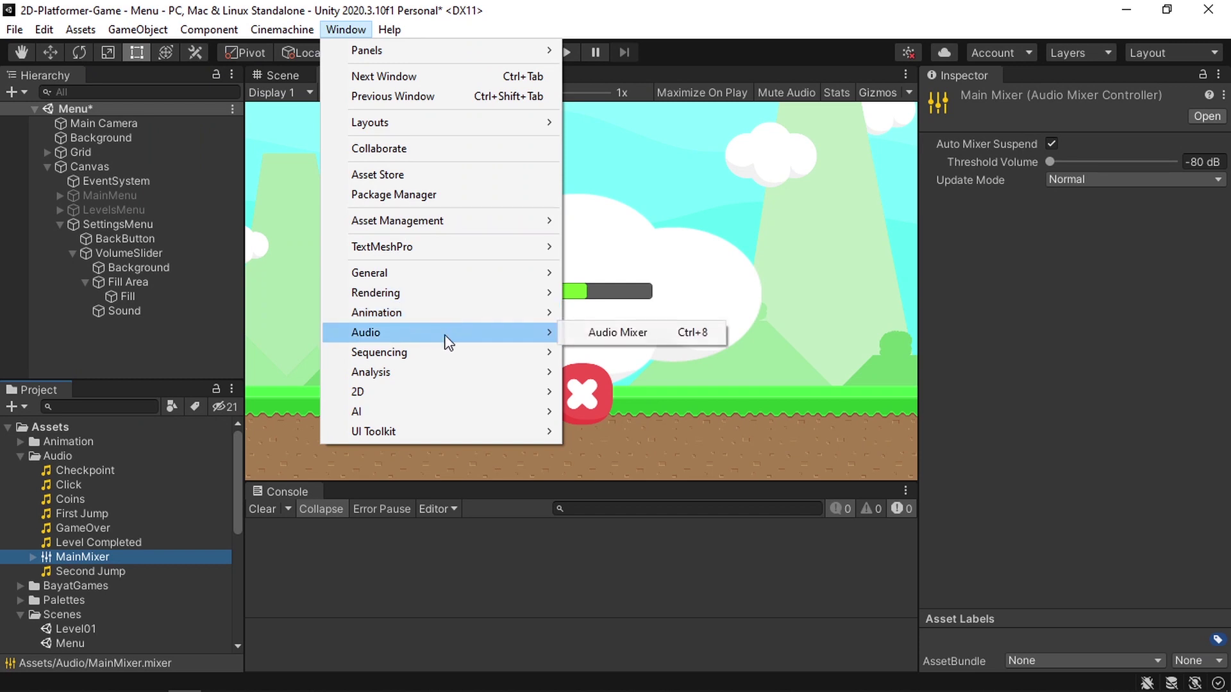
left_click(637, 336)
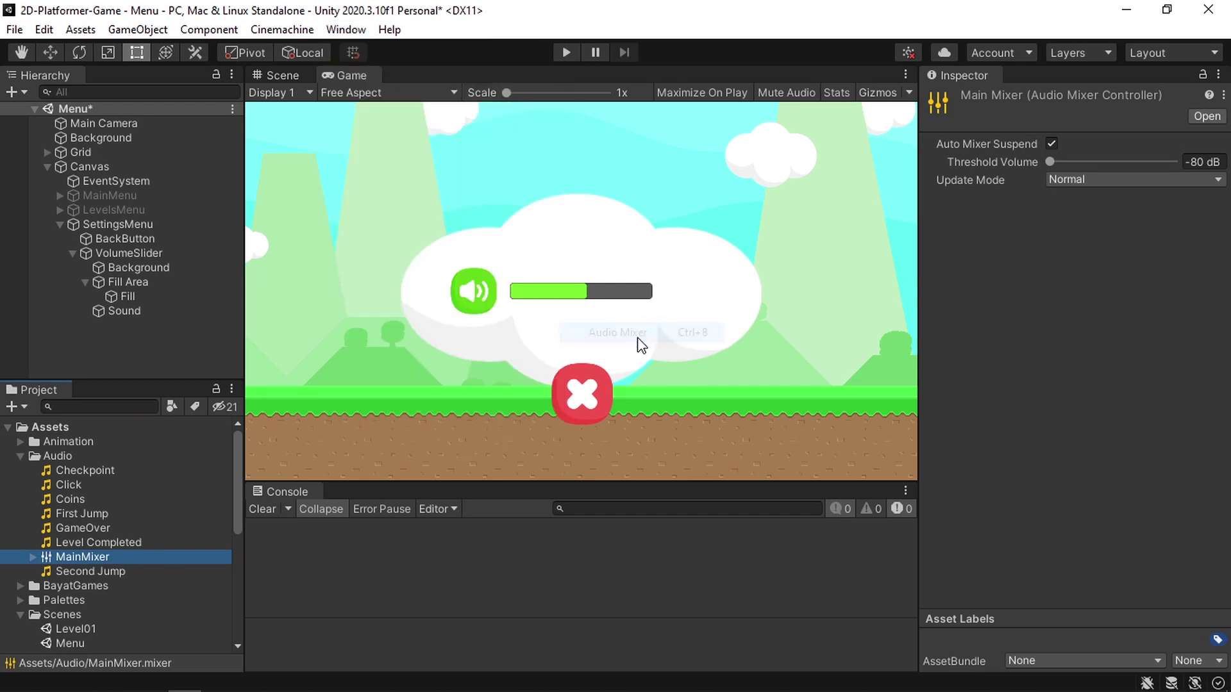
left_click_drag(245, 450, 380, 452)
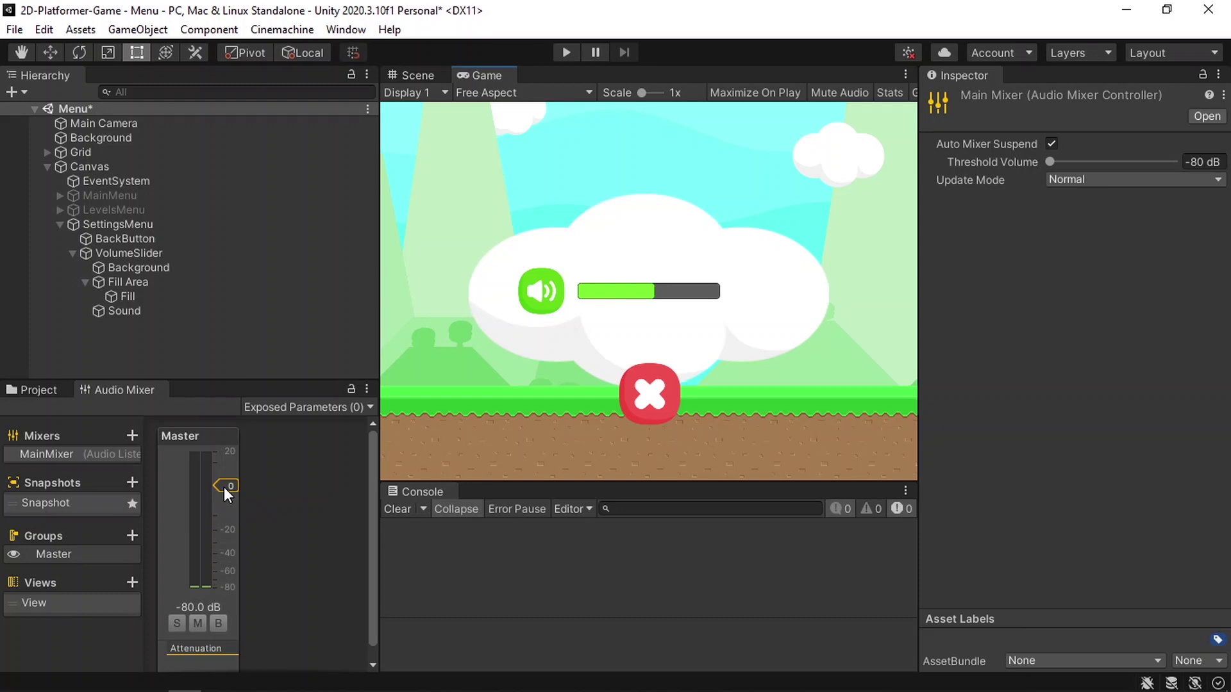
Set the Master group's attenuation volume to -1.00 dB and expose that volume parameter to script
mouse_move(224, 486)
left_mouse_down()
mouse_move(225, 579)
mouse_move(226, 490)
left_mouse_up()
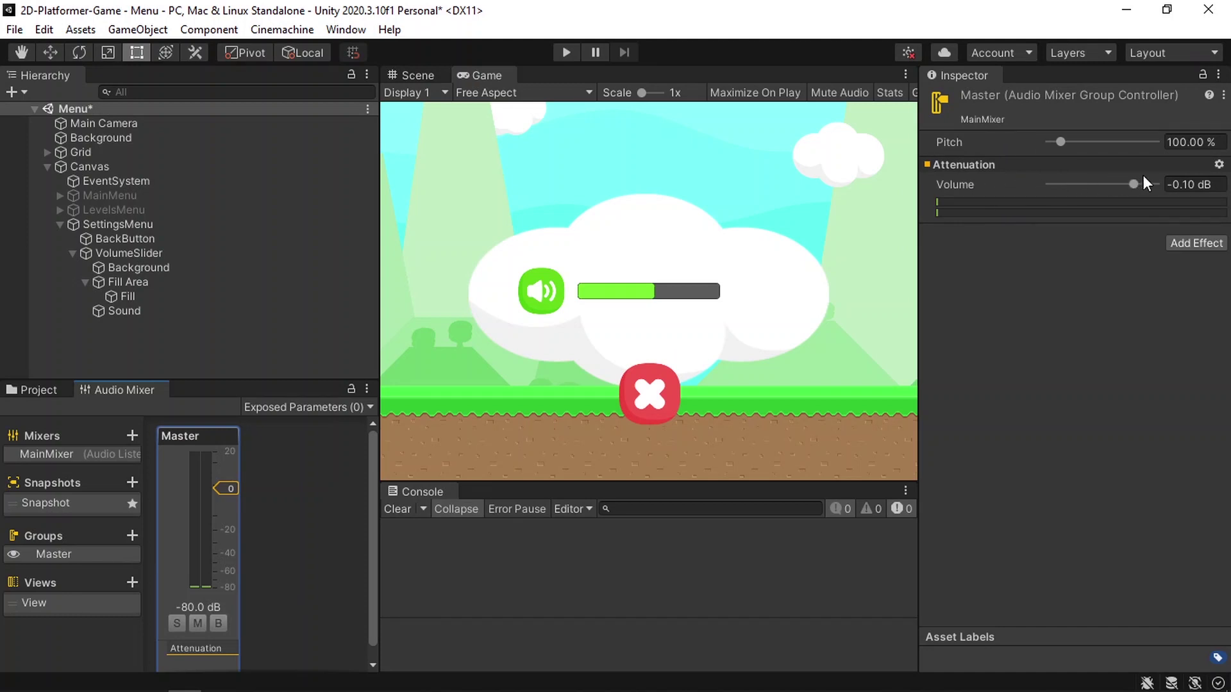
mouse_move(1136, 184)
left_mouse_down()
mouse_move(1096, 184)
mouse_move(1135, 186)
left_mouse_up()
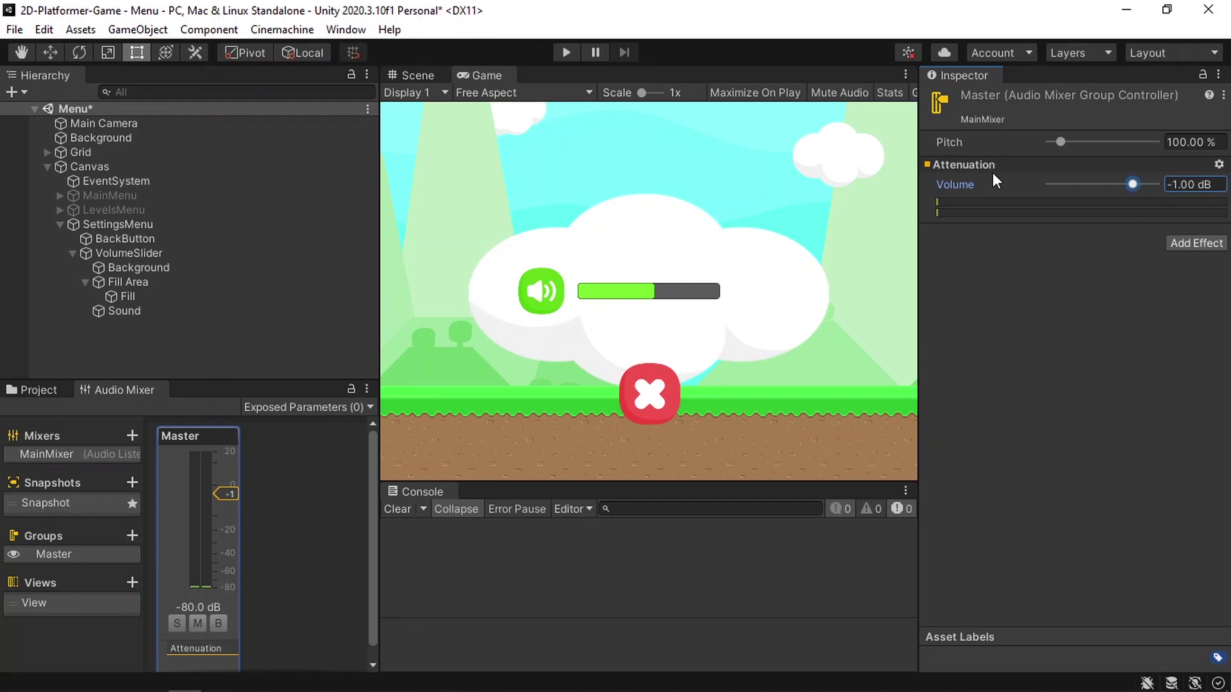
right_click(955, 186)
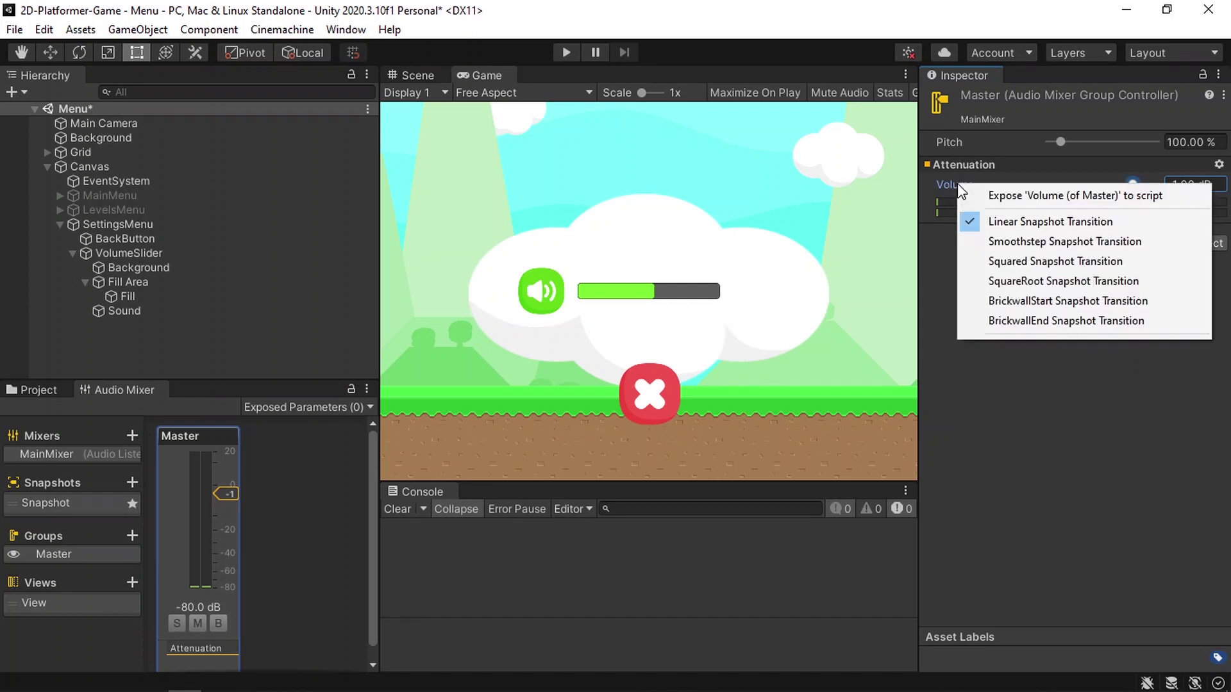
left_click(1055, 197)
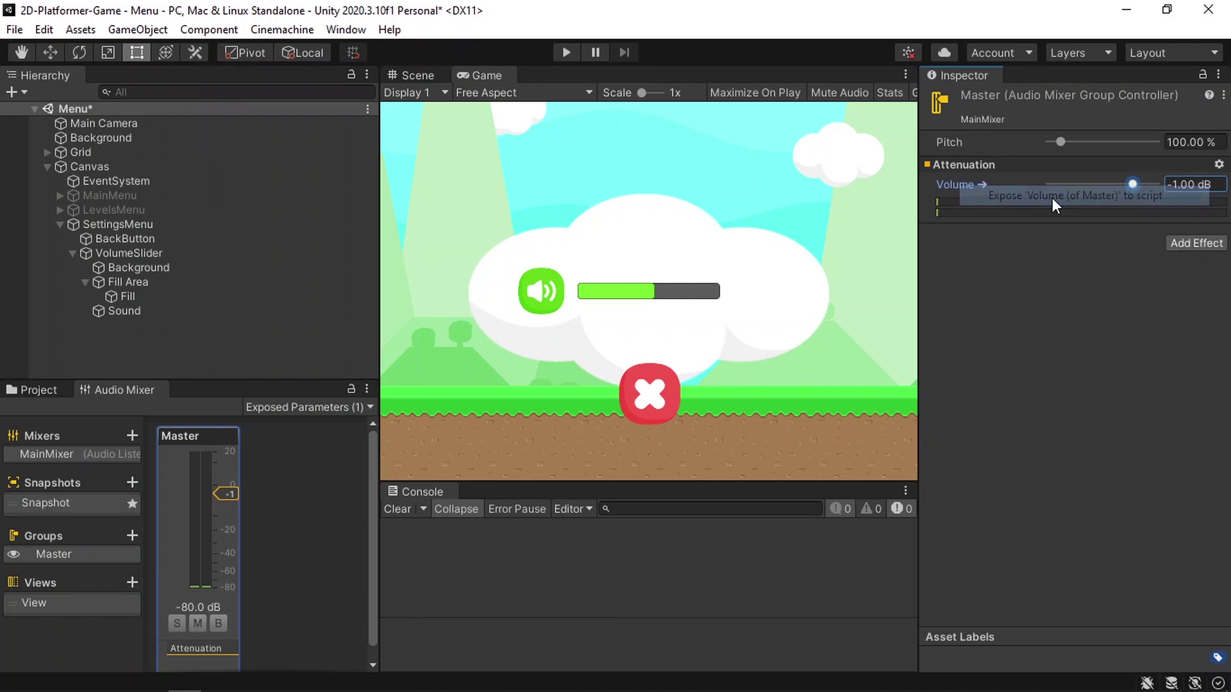
Rename the mixer's exposed Master volume parameter to volume
left_click(327, 407)
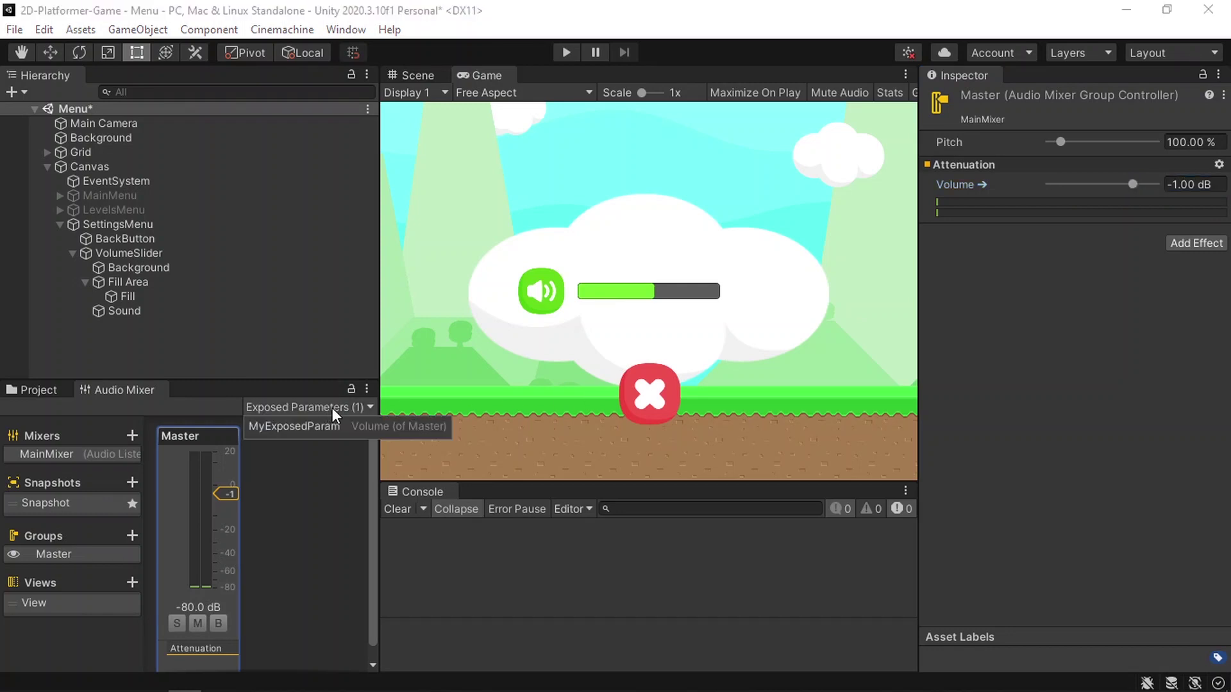
left_click(305, 427)
double_click(298, 428)
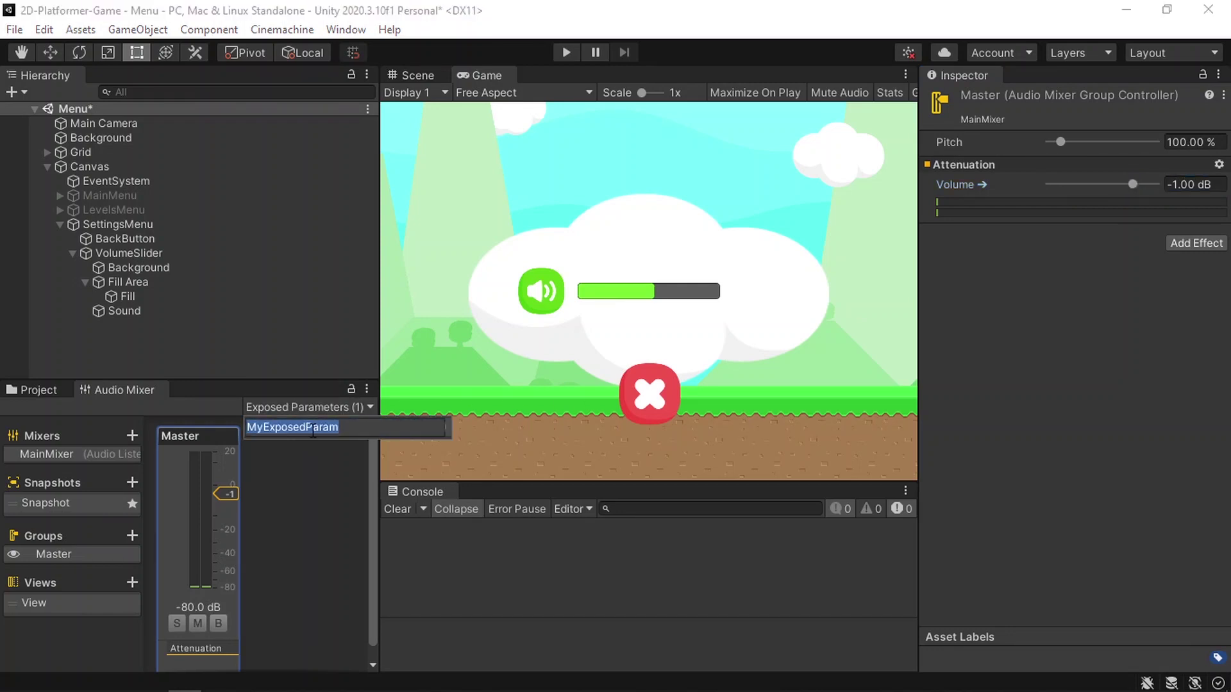
type("volume")
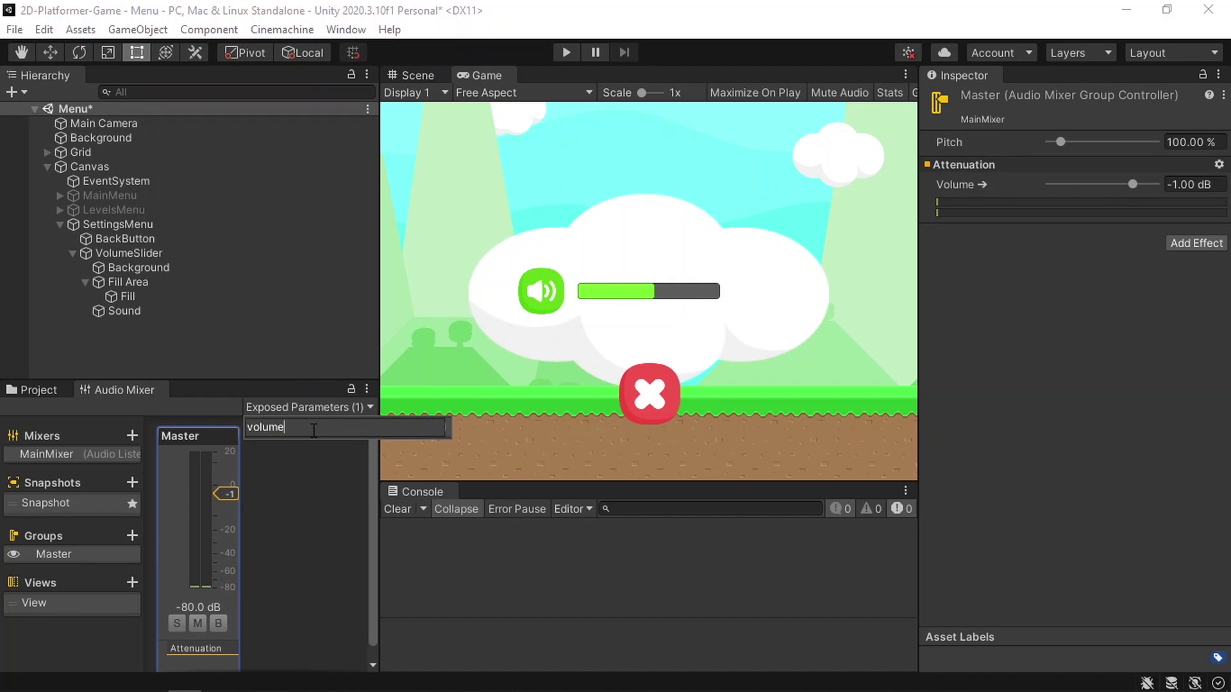
key("Return")
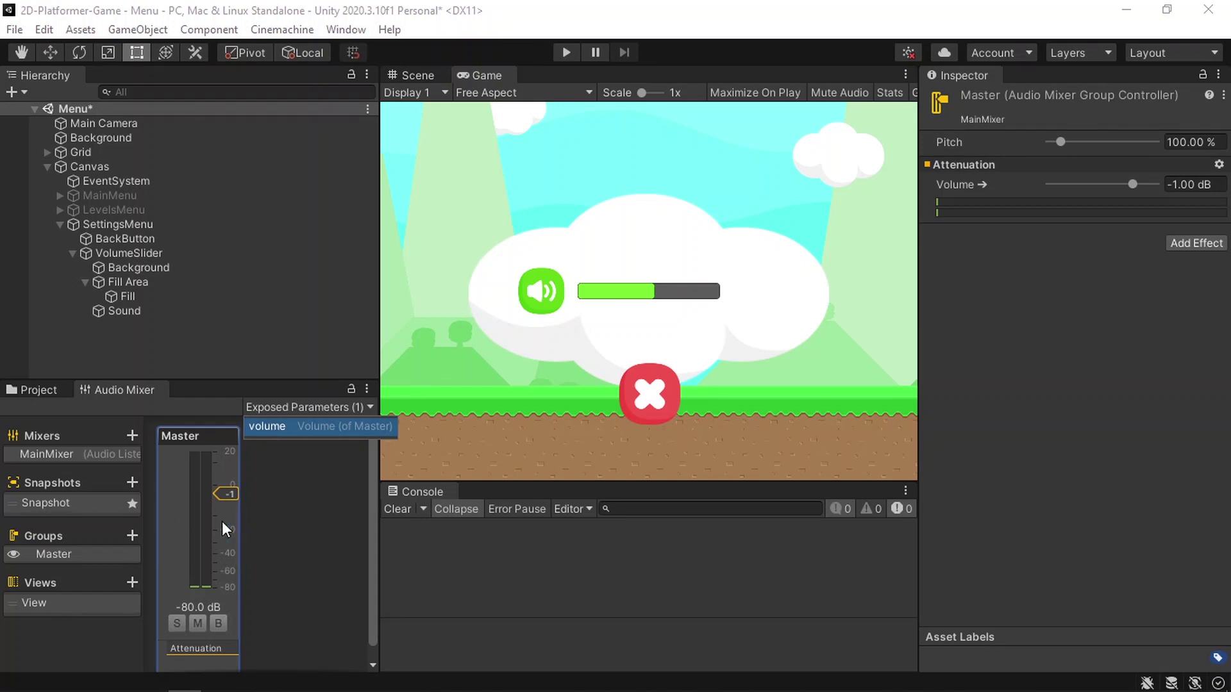
Open the MenuEvents script from the project's Scripts folder in Visual Studio
left_click(42, 390)
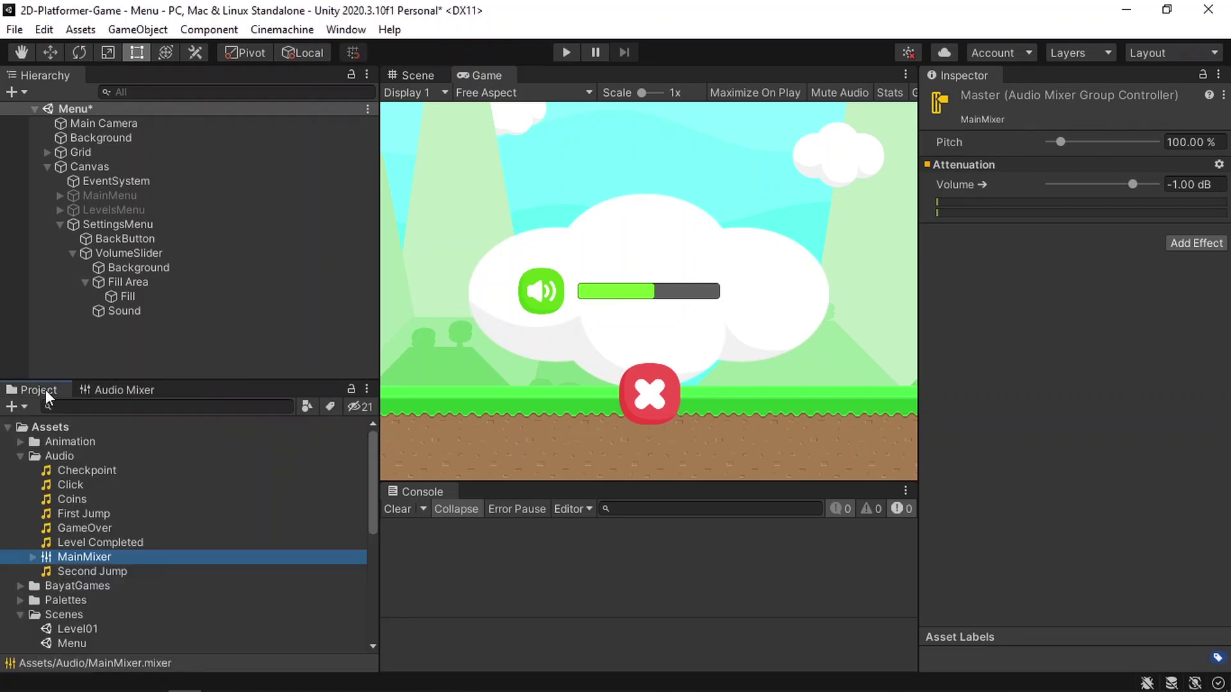
left_click(19, 455)
scroll(64, 564, "down", 4)
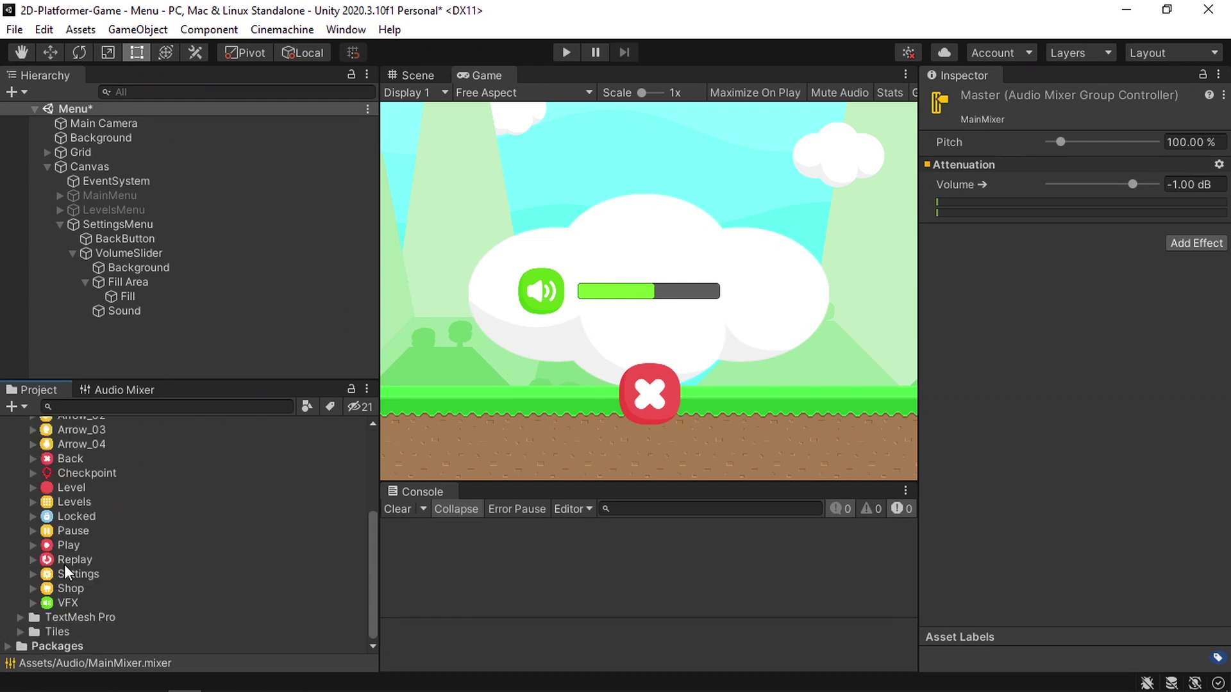
scroll(64, 564, "up", 4)
left_click(21, 542)
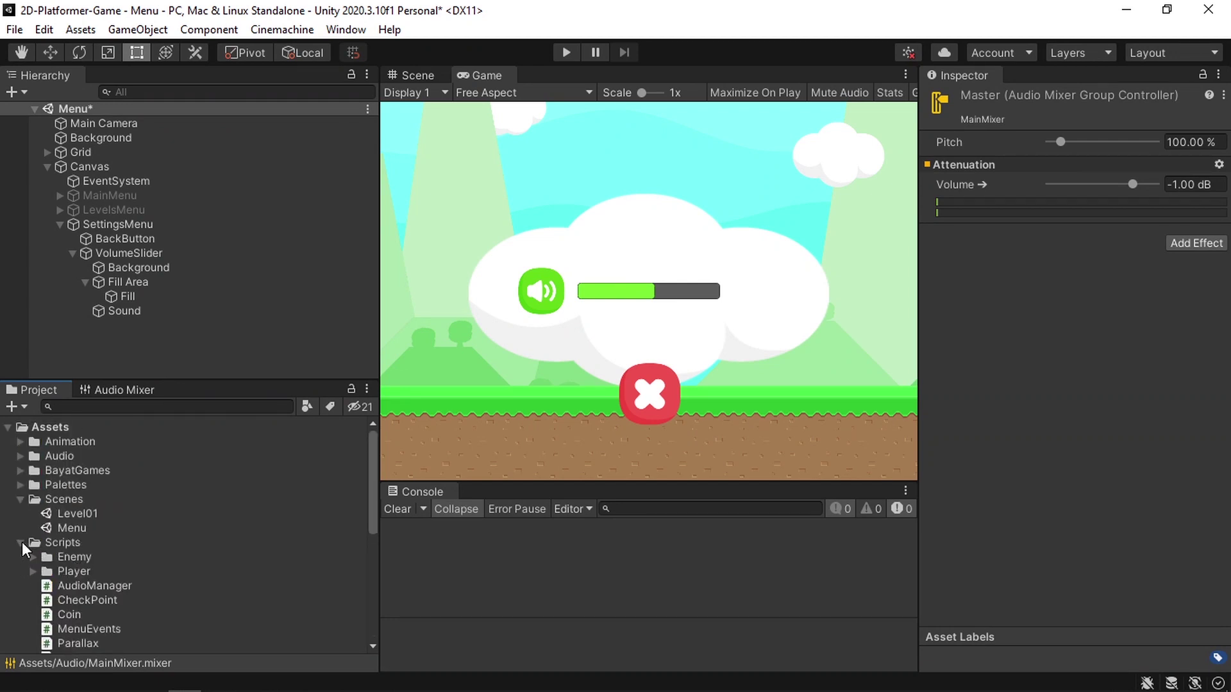
scroll(106, 547, "down", 3)
scroll(128, 533, "up", 3)
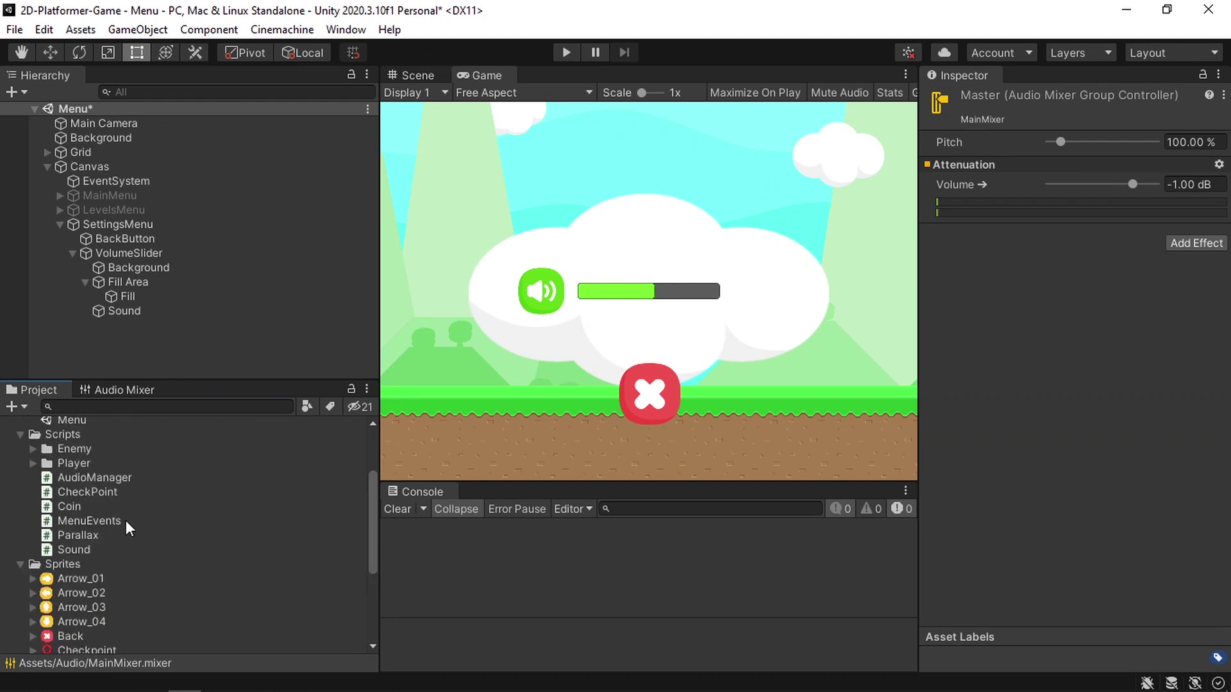
double_click(122, 520)
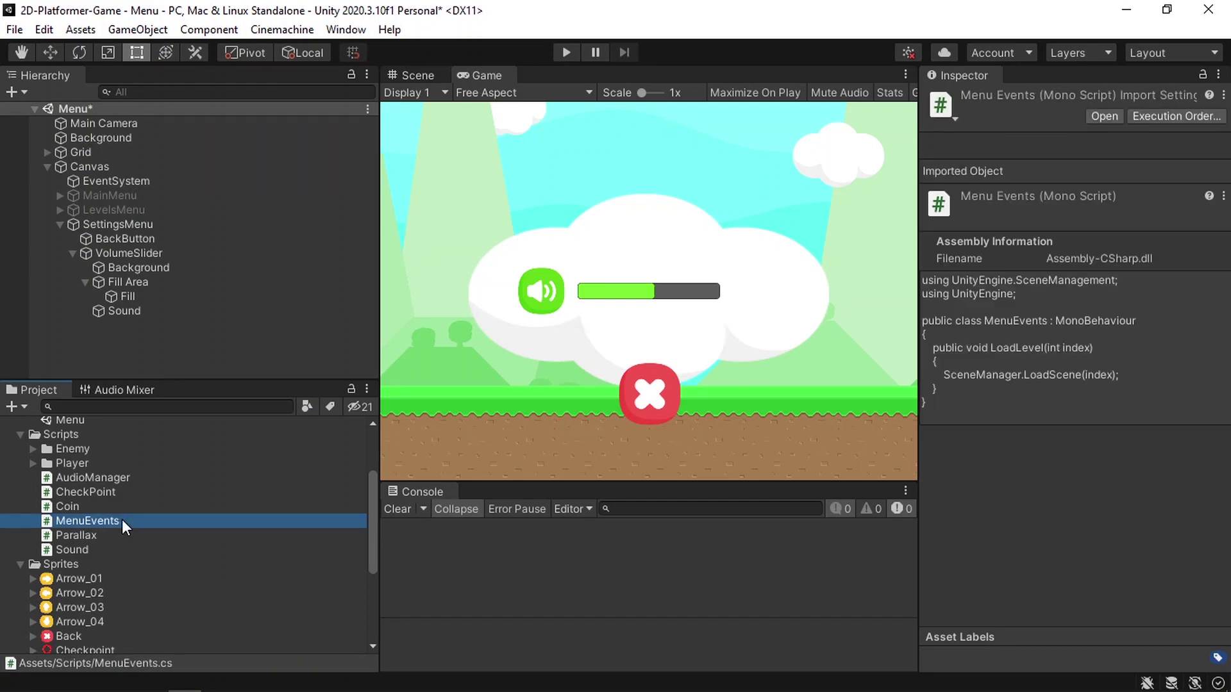
Add an empty public void SetVolume() method above LoadLevel in the MenuEvents class
scroll(367, 417, "down", 1, "ctrl")
left_click(256, 350)
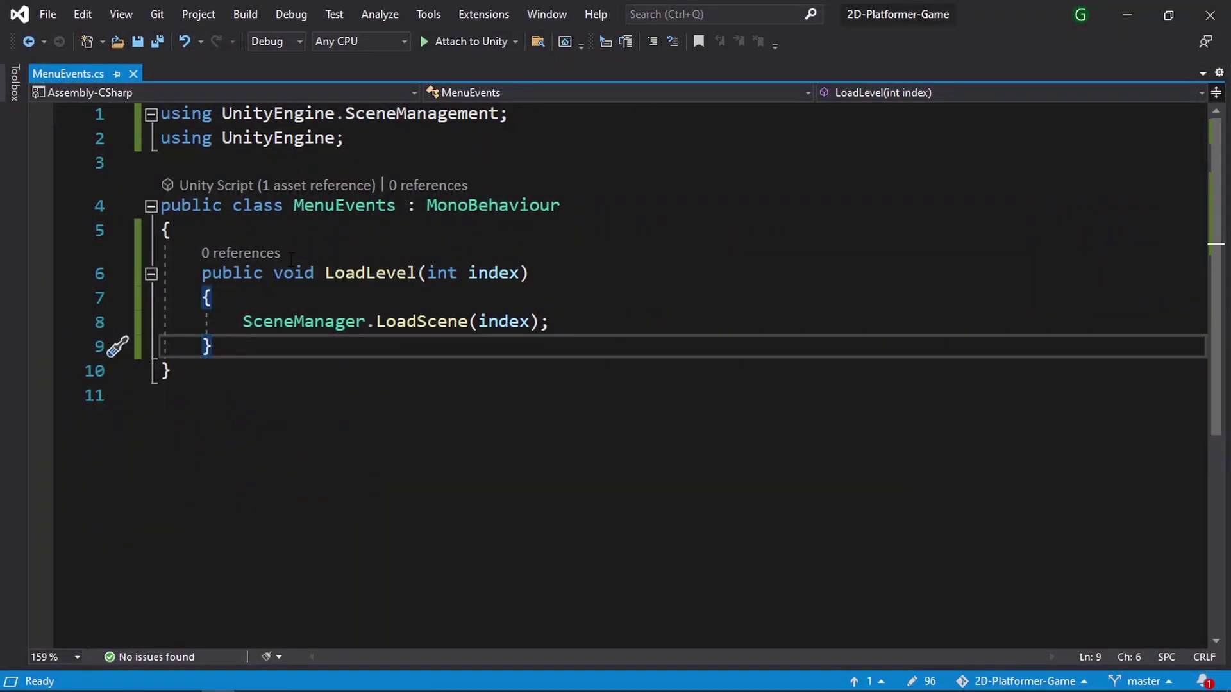
left_click(307, 224)
key("Return")
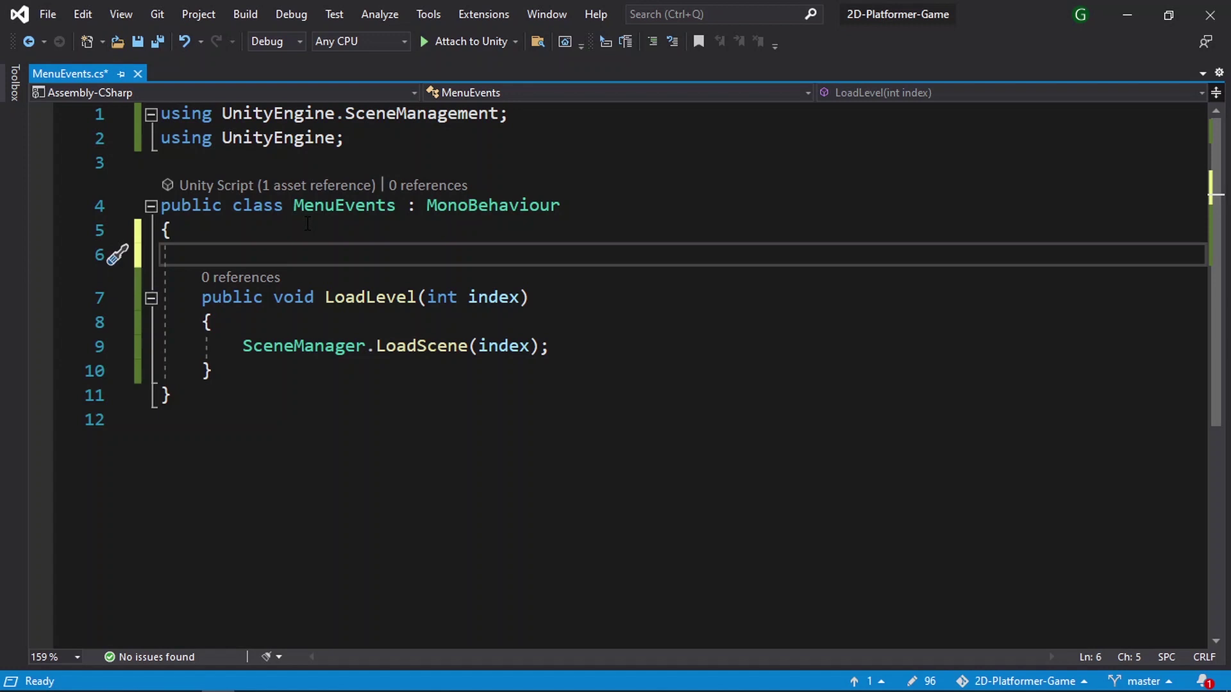
key("Up")
key("Return")
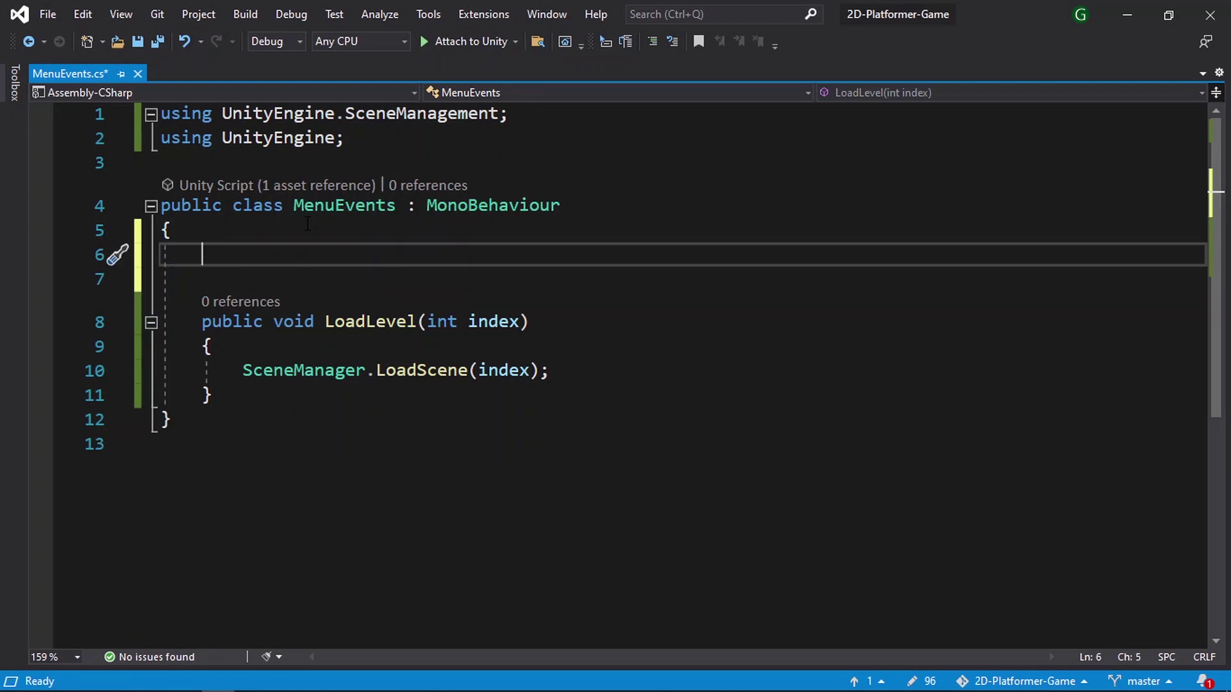
type("public ")
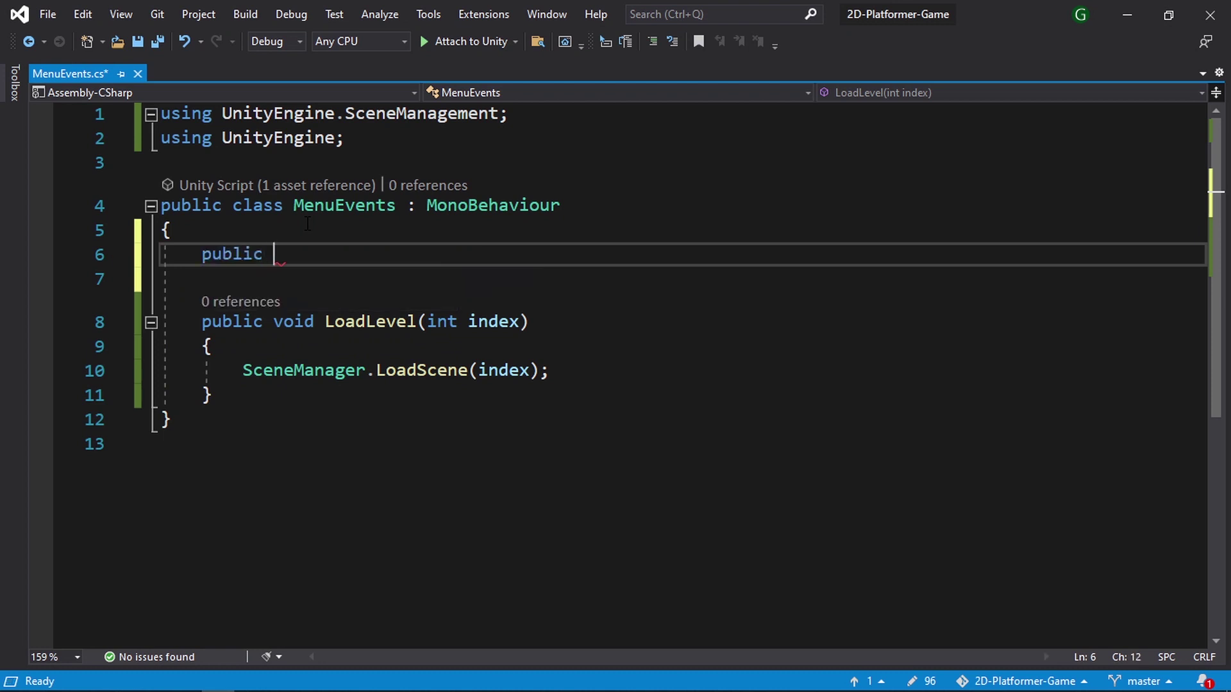
type("void ")
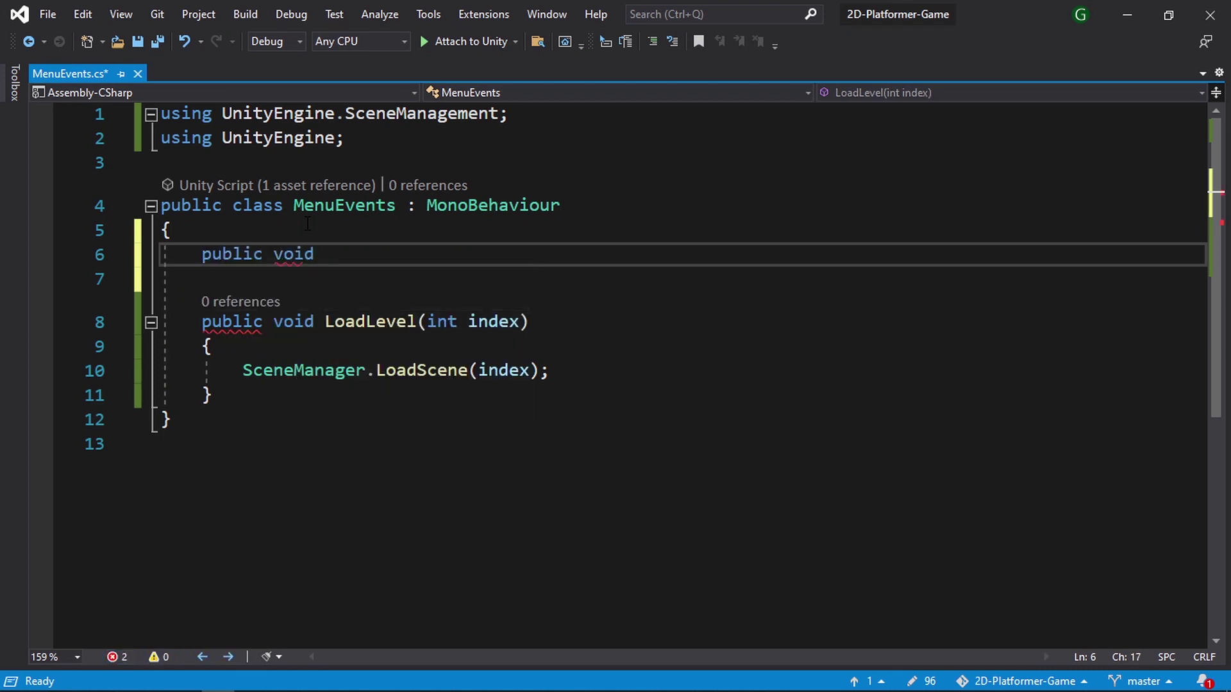
type("Set")
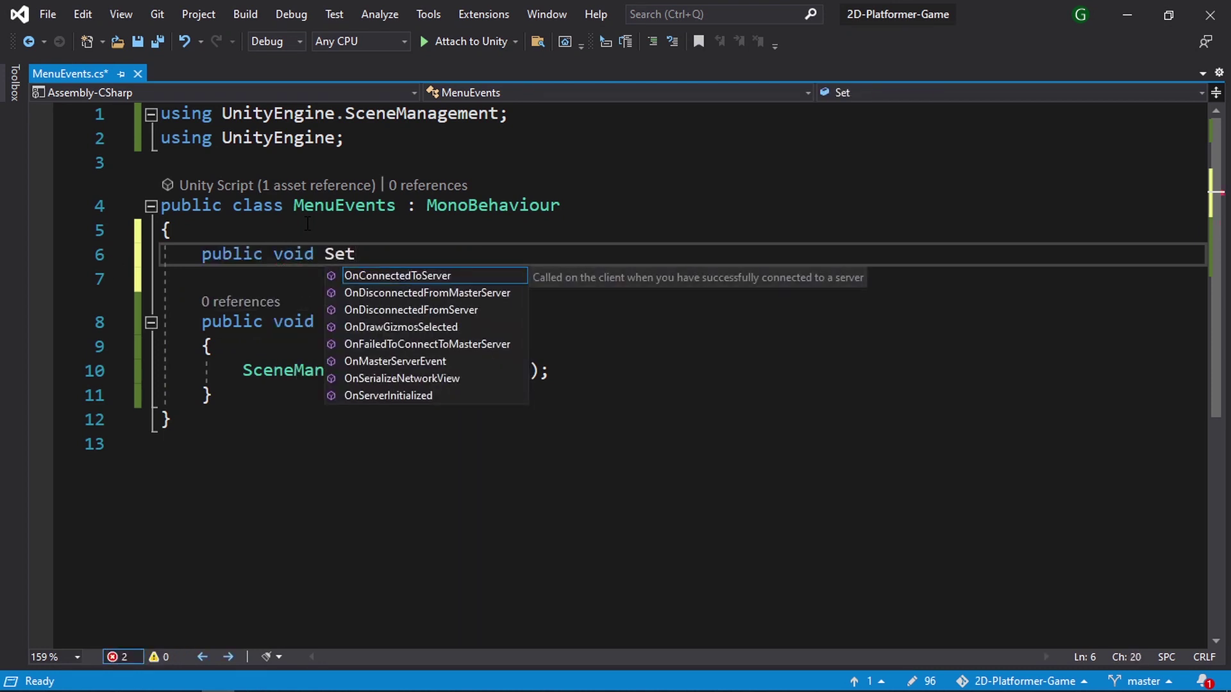
type("Volume")
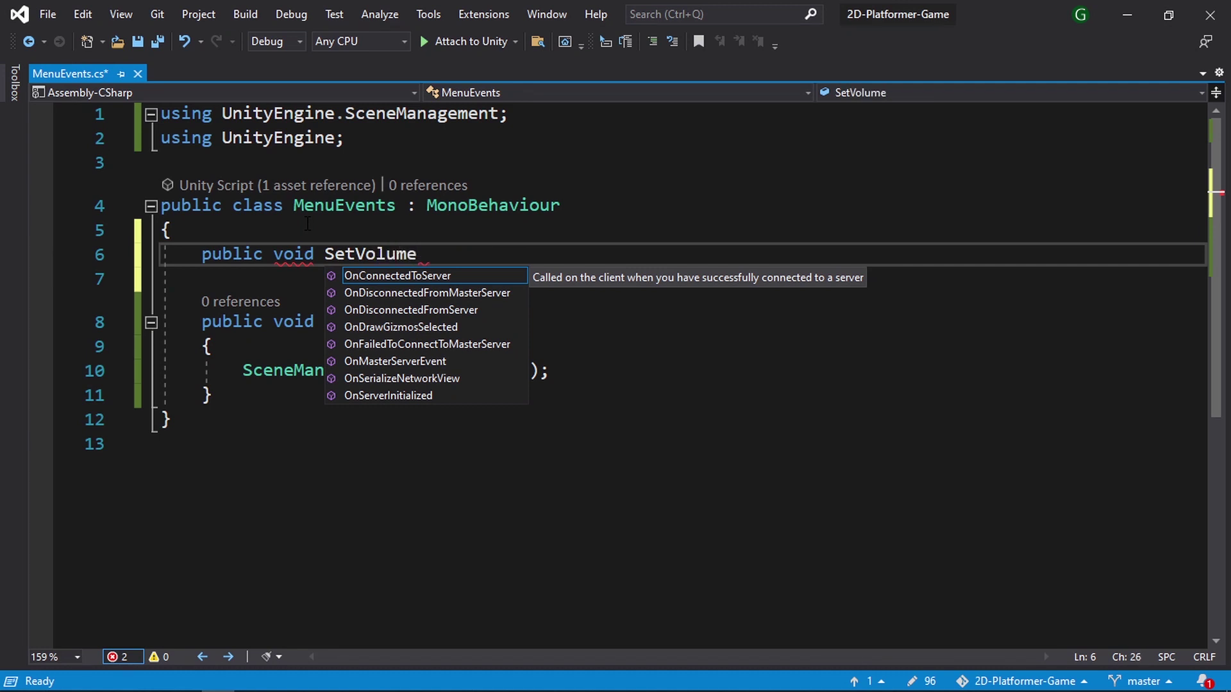
type("()")
key("Return")
type("{")
key("Return")
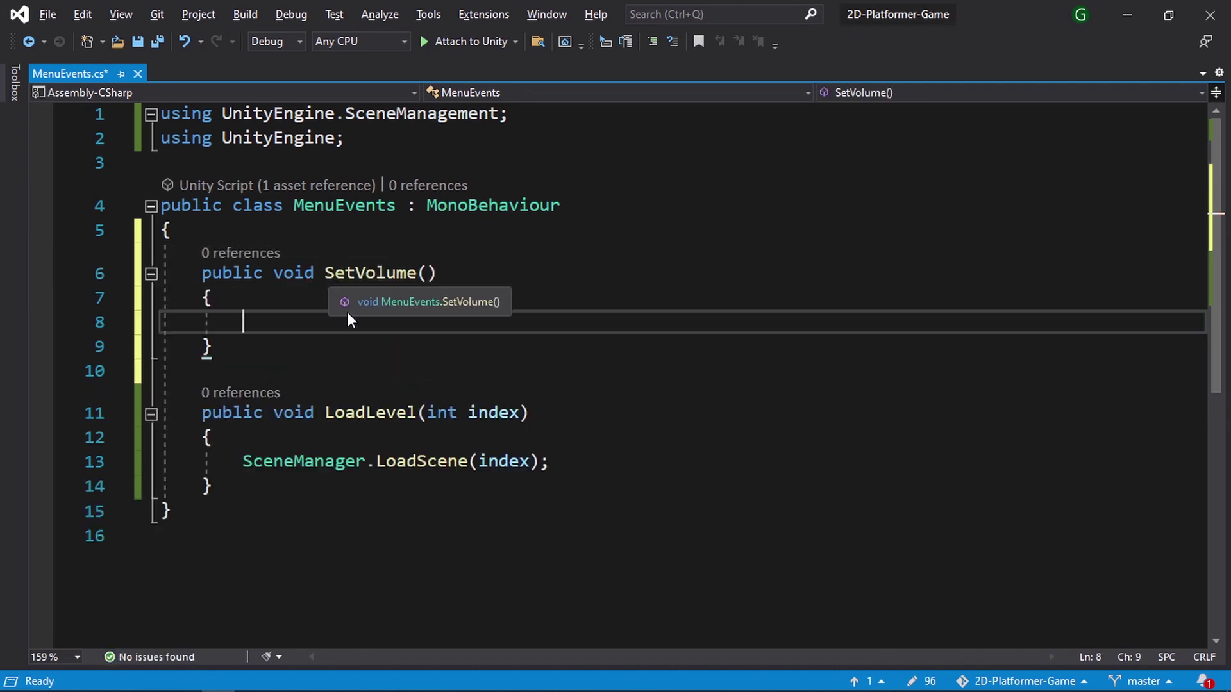
Insert an empty line at the start of the MenuEvents class body, above SetVolume()
left_click(388, 228)
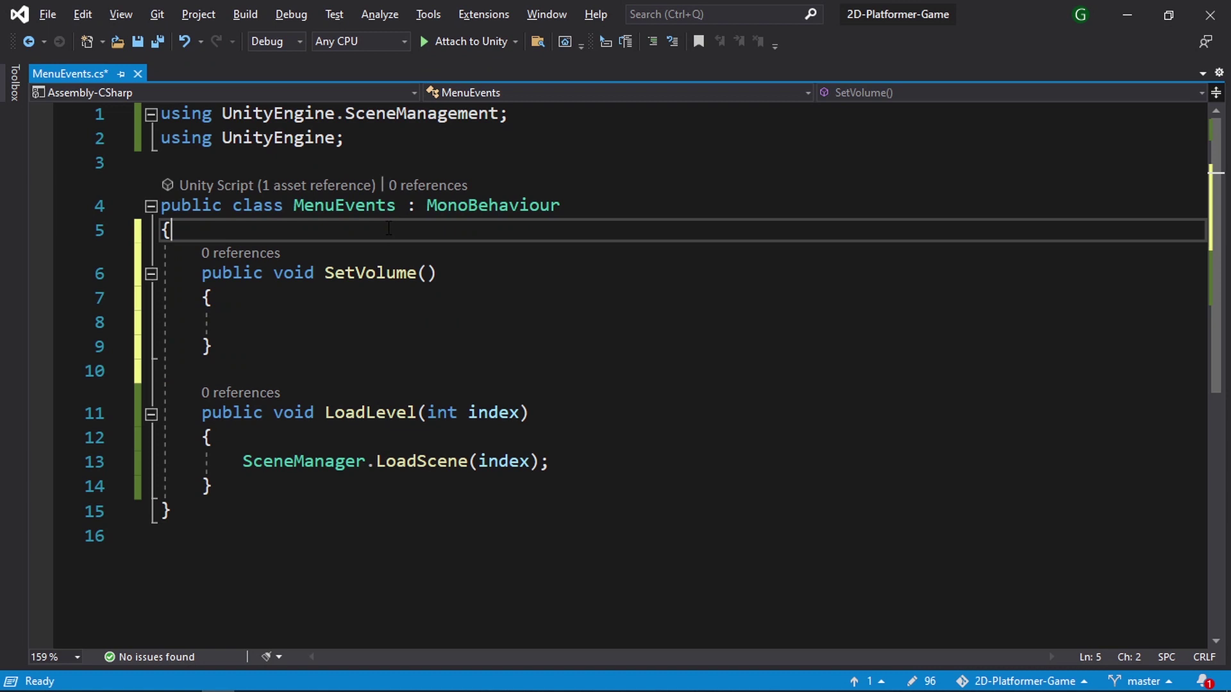
key("Return")
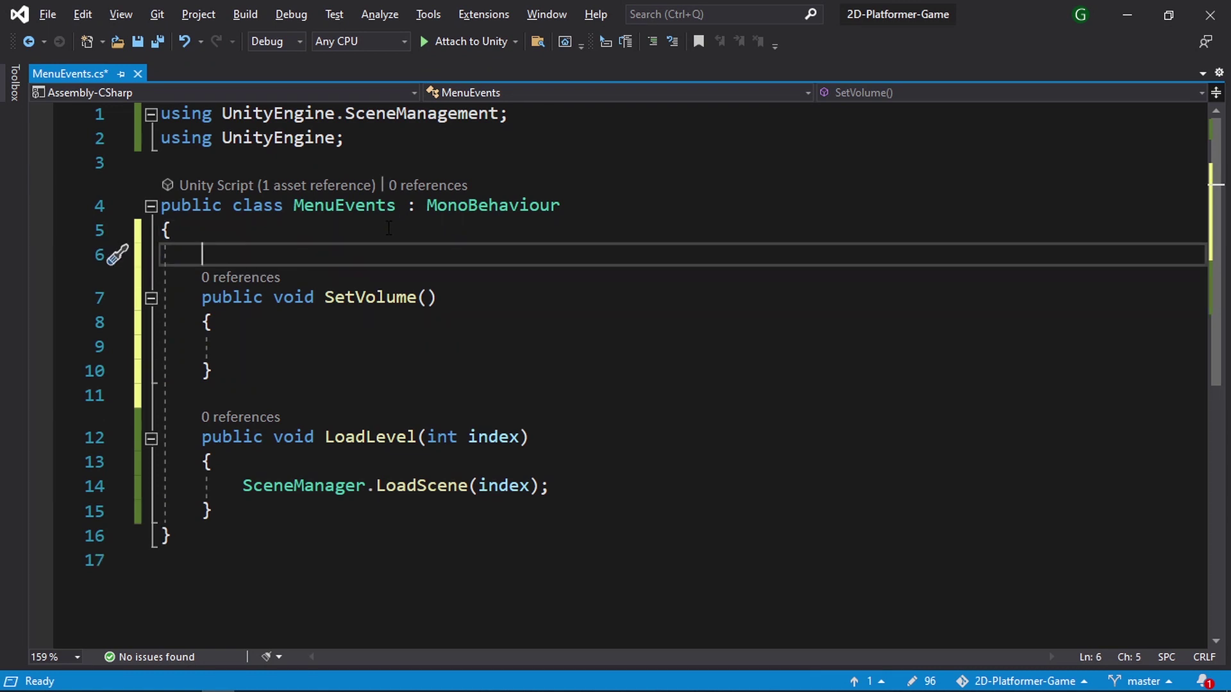
type("Sli")
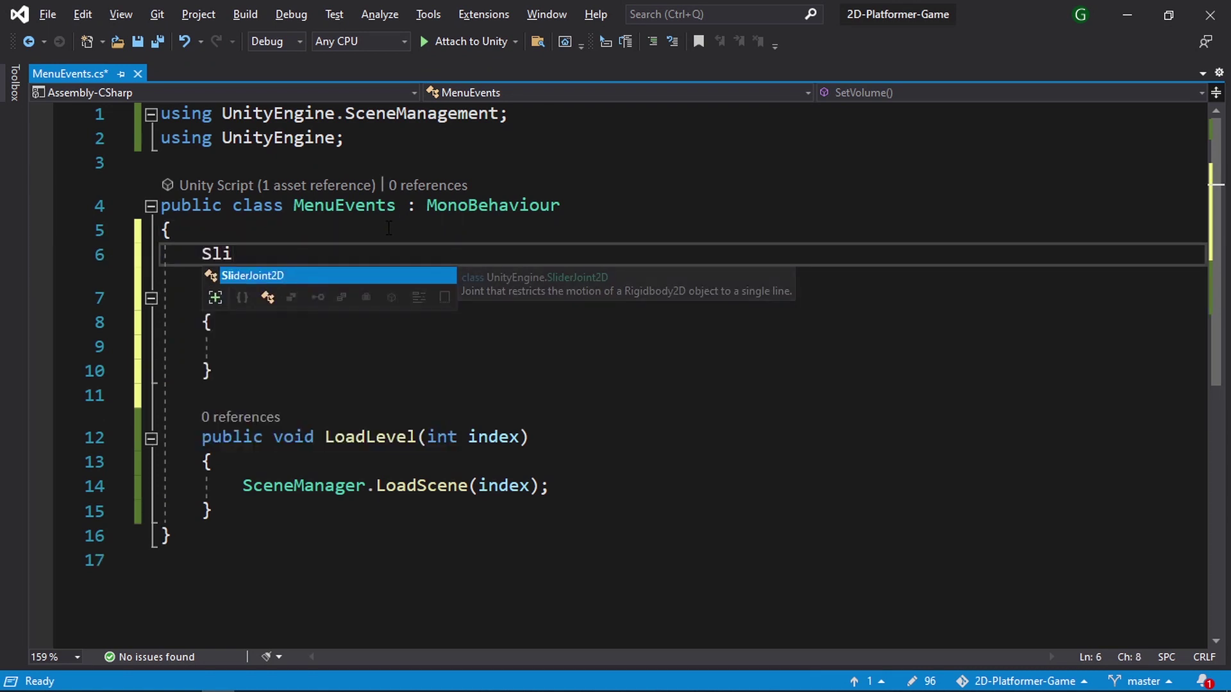
key("BackSpace")
key("BackSpace")
key("BackSpace")
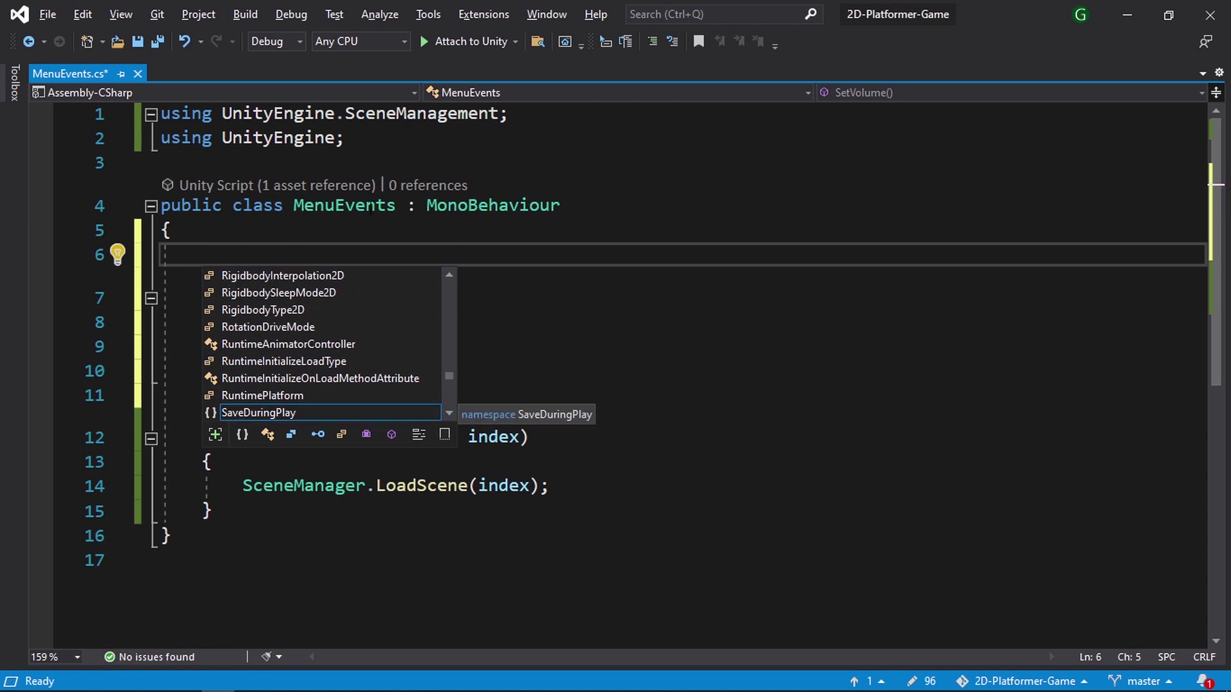
Add a using UnityEngine.UI; directive below using UnityEngine; in the MenuEvents script
left_click(375, 160)
type("using unit")
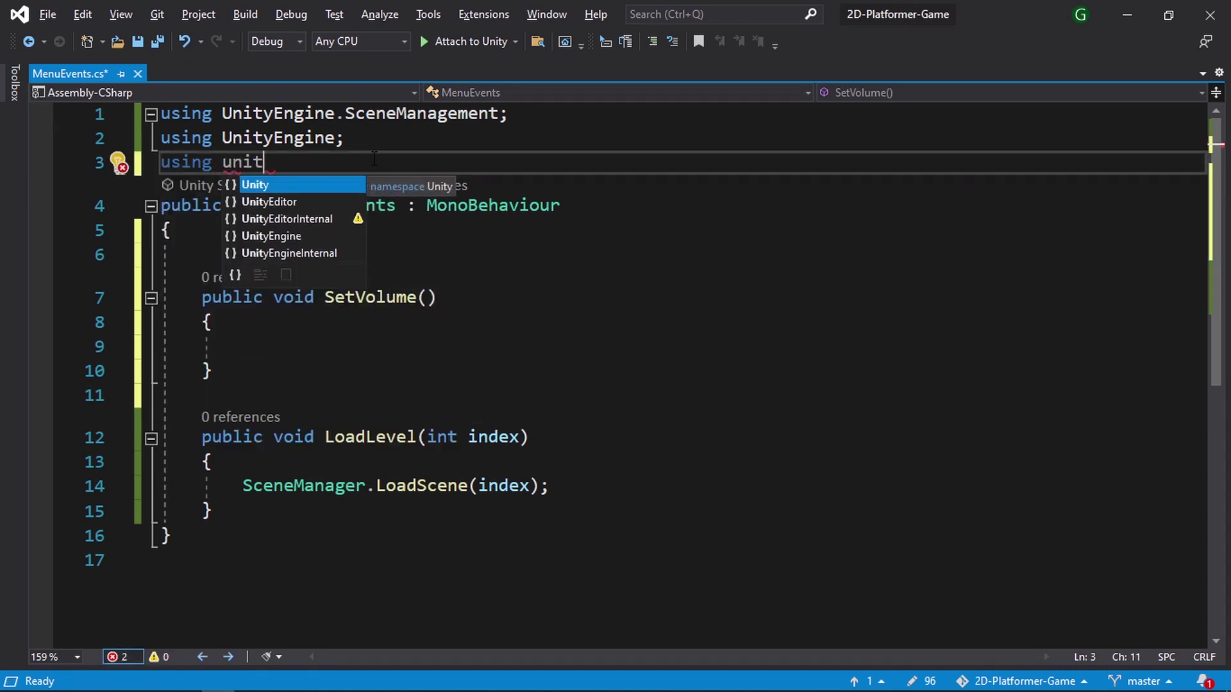
key("Down")
key("Down")
key("Tab")
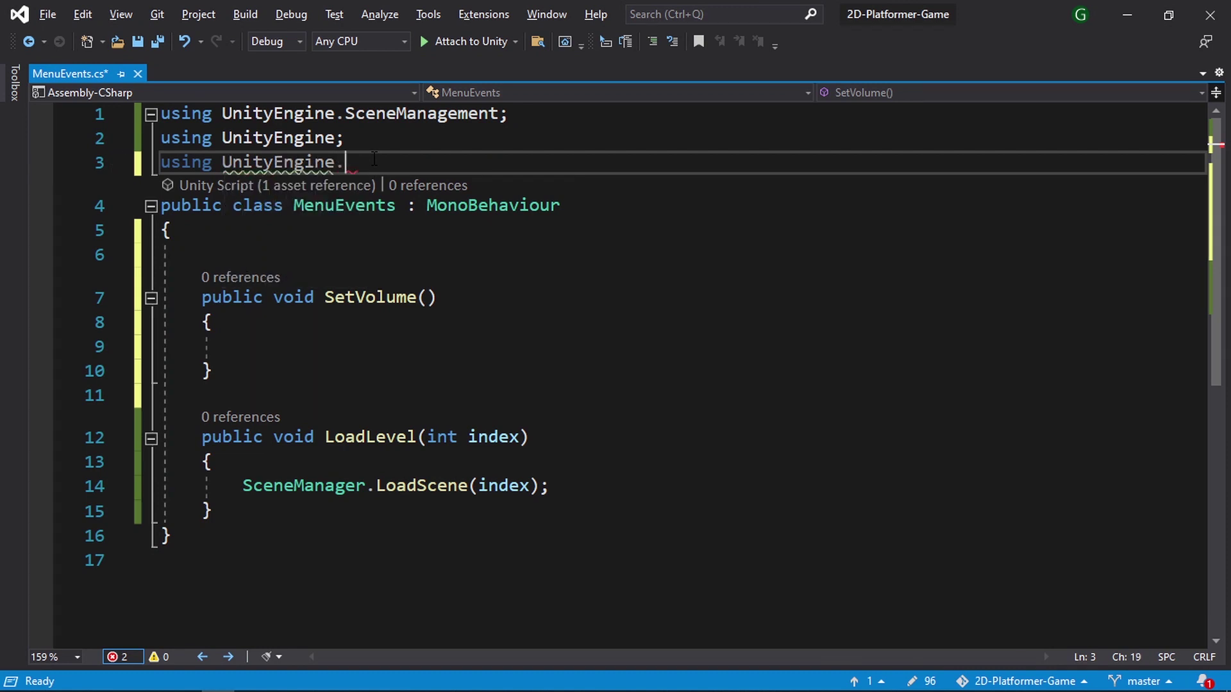
type(".UI")
key("Escape")
type(";")
key("Return")
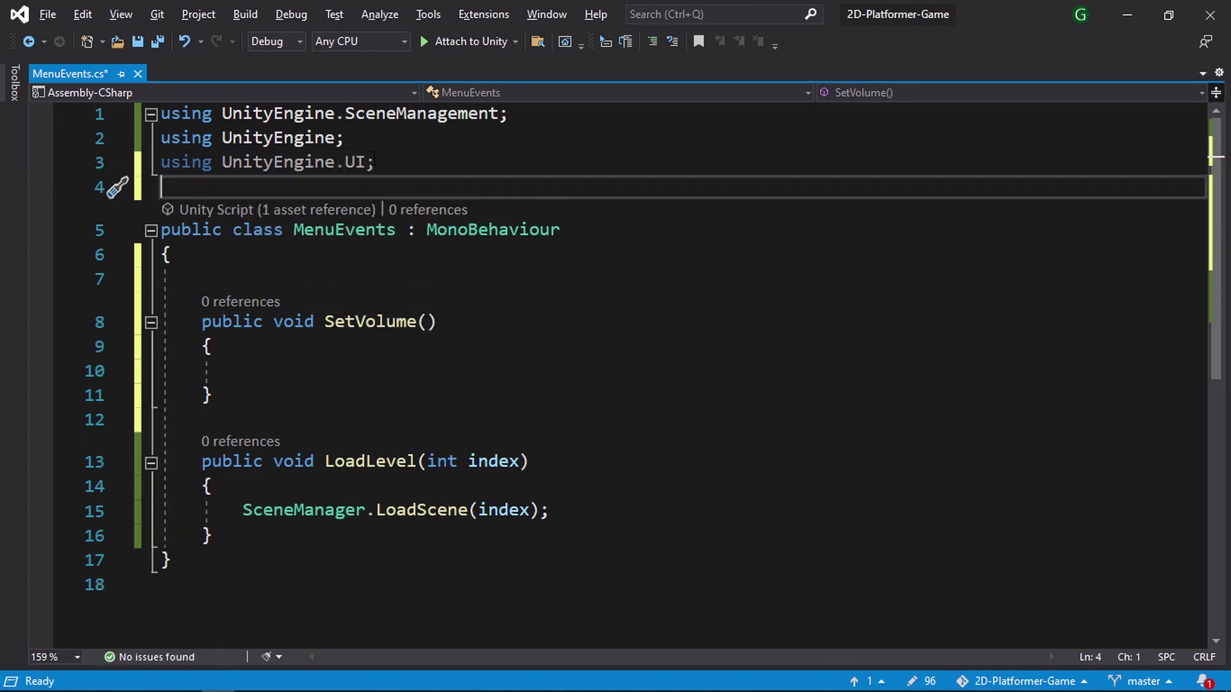
Add a using UnityEngine.Audio; directive below the UnityEngine.UI one, followed by an empty line
type("u")
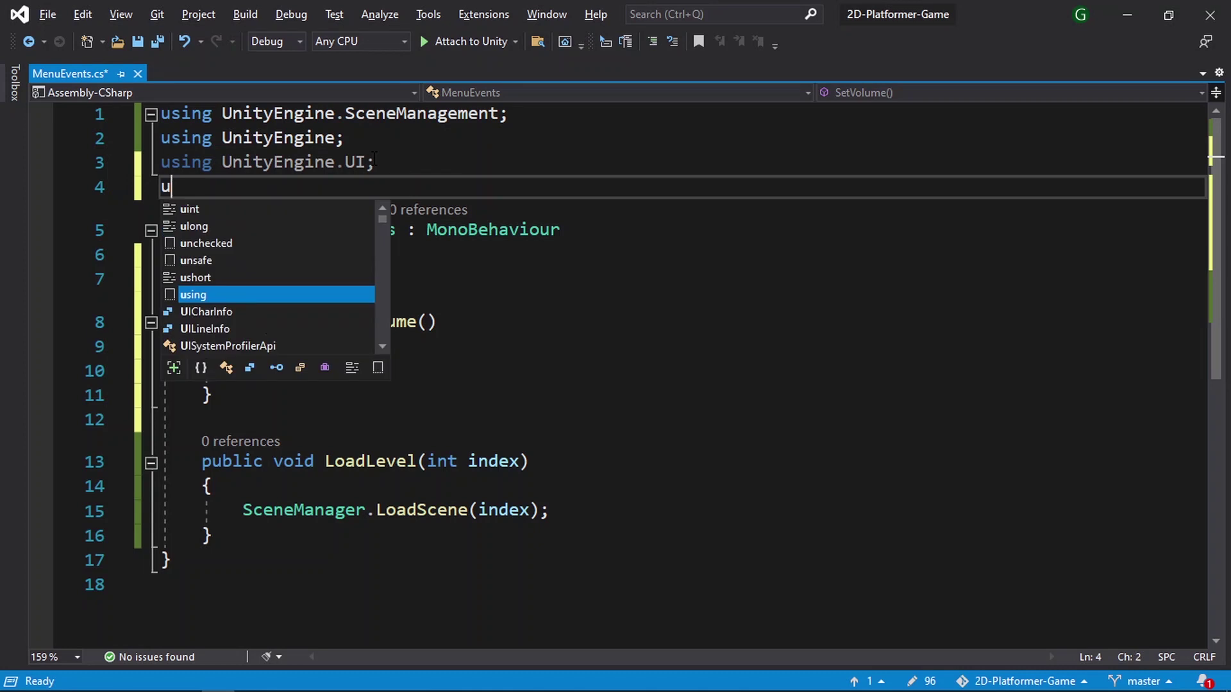
type("sing unit")
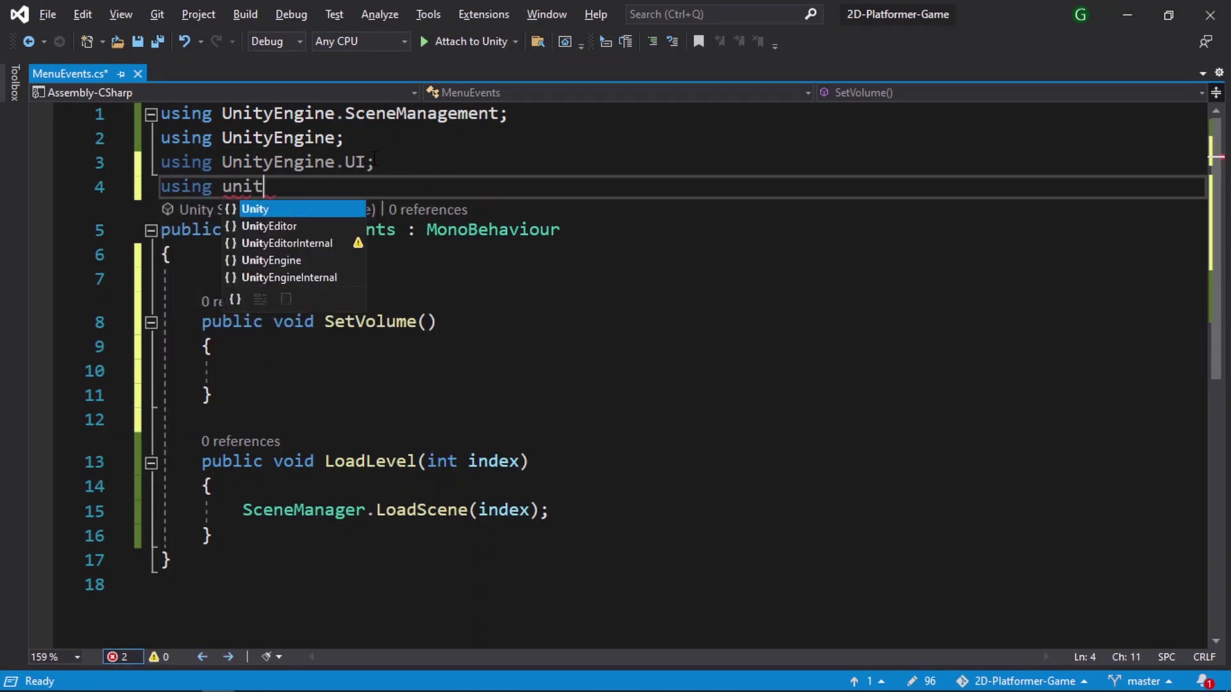
key("Tab")
type(".au")
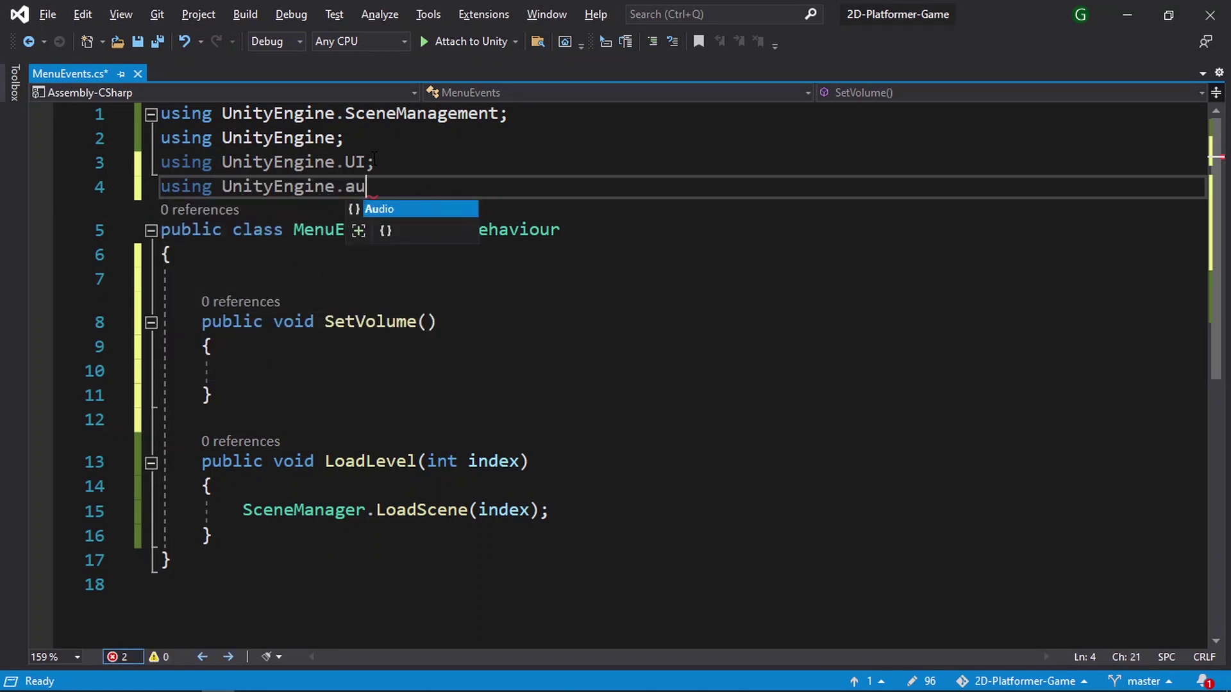
key("Tab")
type(";")
key("Return")
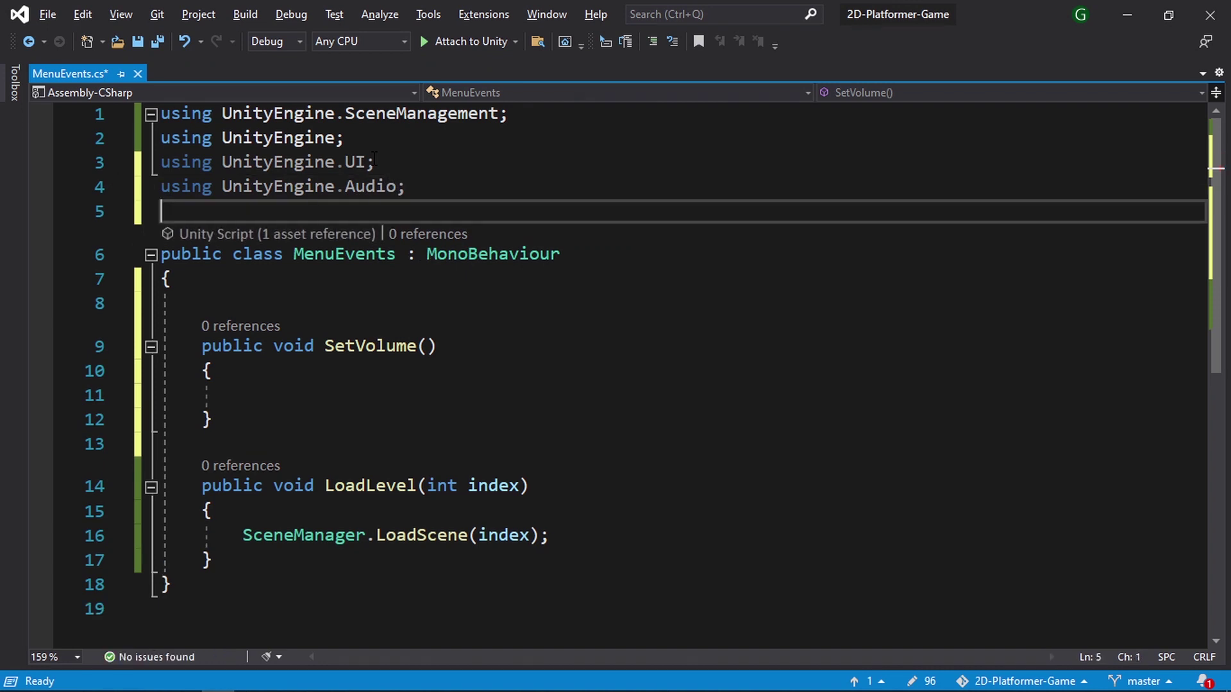
Declare a public Slider field named volumeSlider at the top of the MenuEvents class
left_click(422, 304)
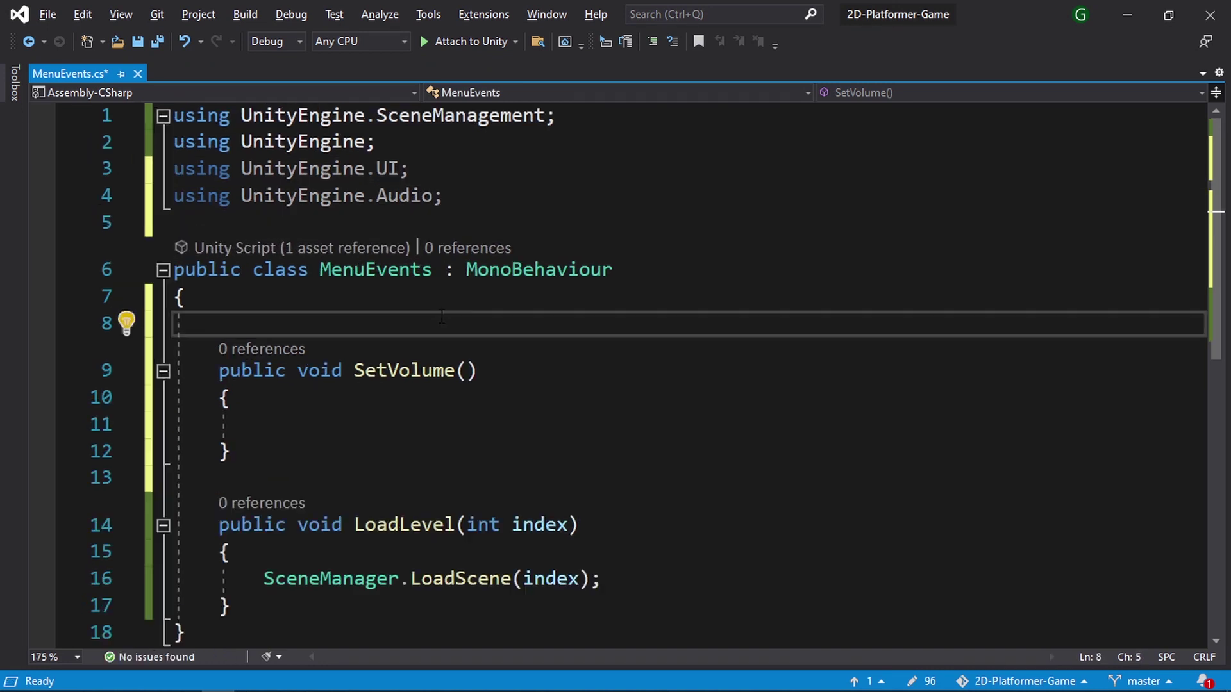
scroll(538, 352, "up", 3, "ctrl")
scroll(631, 374, "down", 1)
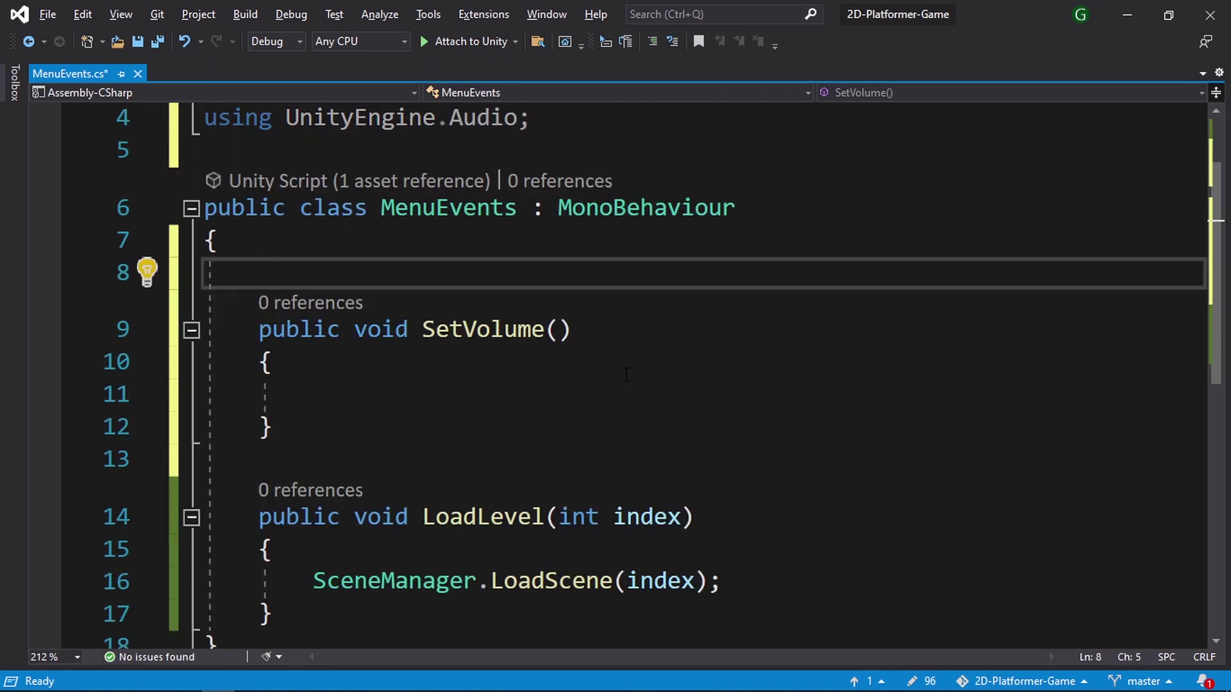
type("public Slid")
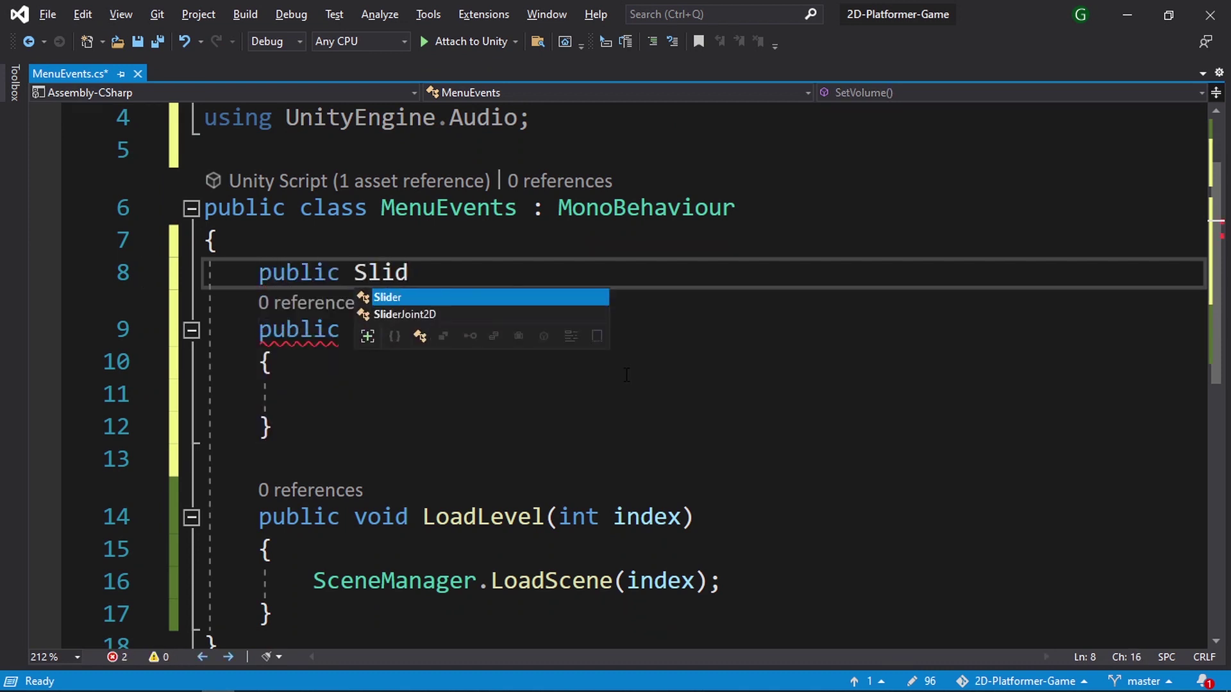
key("Tab")
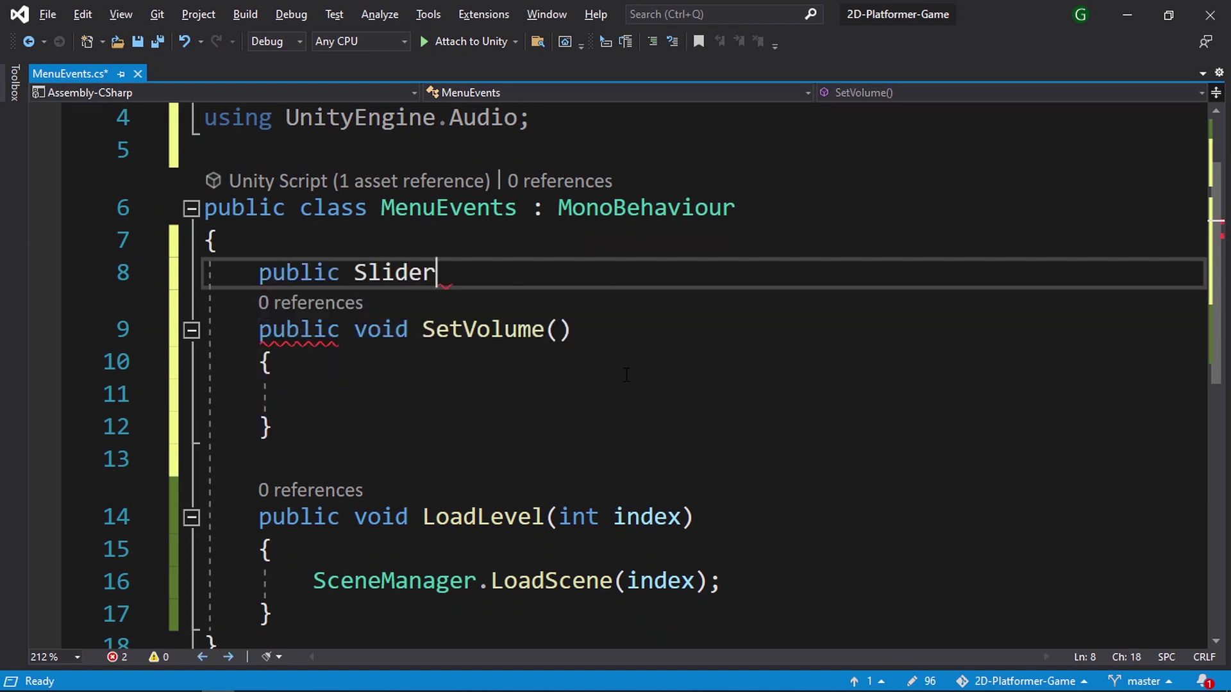
type("vol")
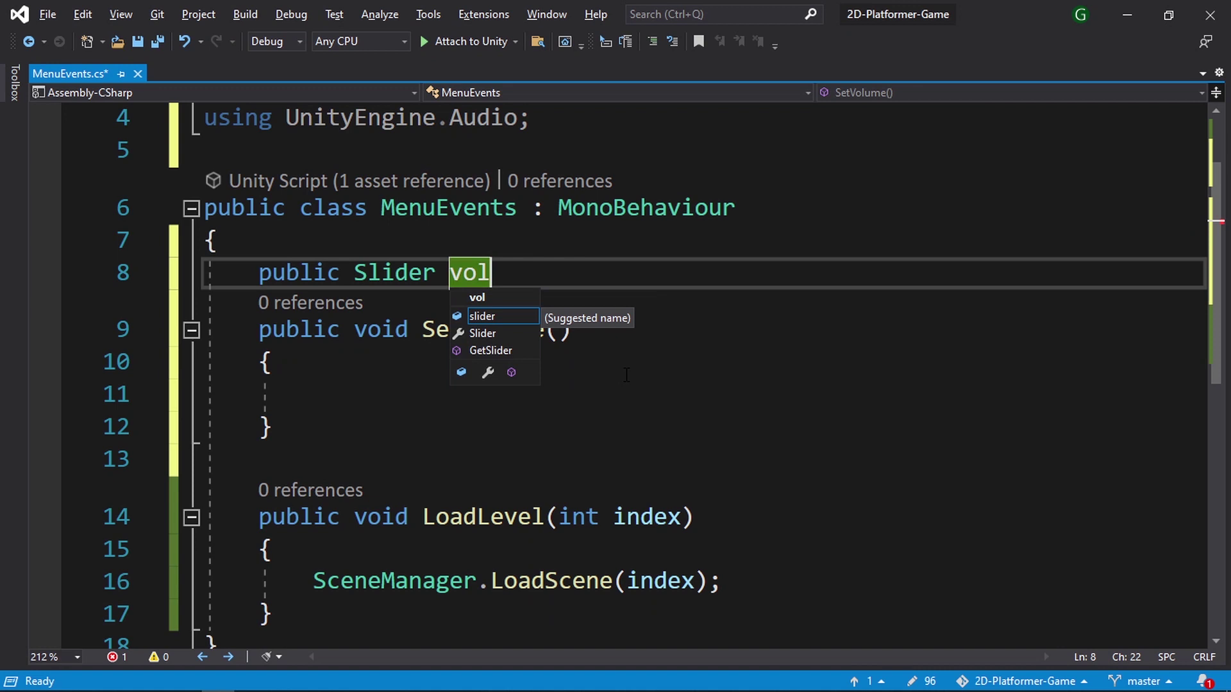
type("umeSlider;")
key("Return")
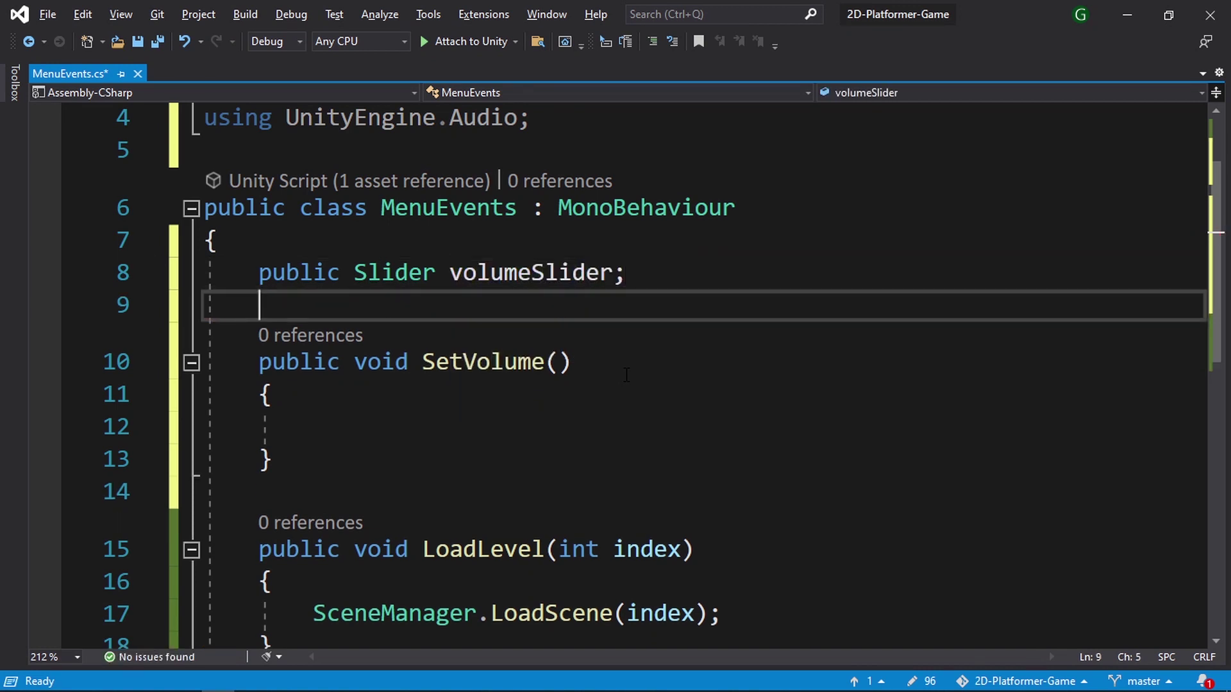
Write the expression volumeSlider.value without a semicolon inside the SetVolume() body
left_click(527, 415)
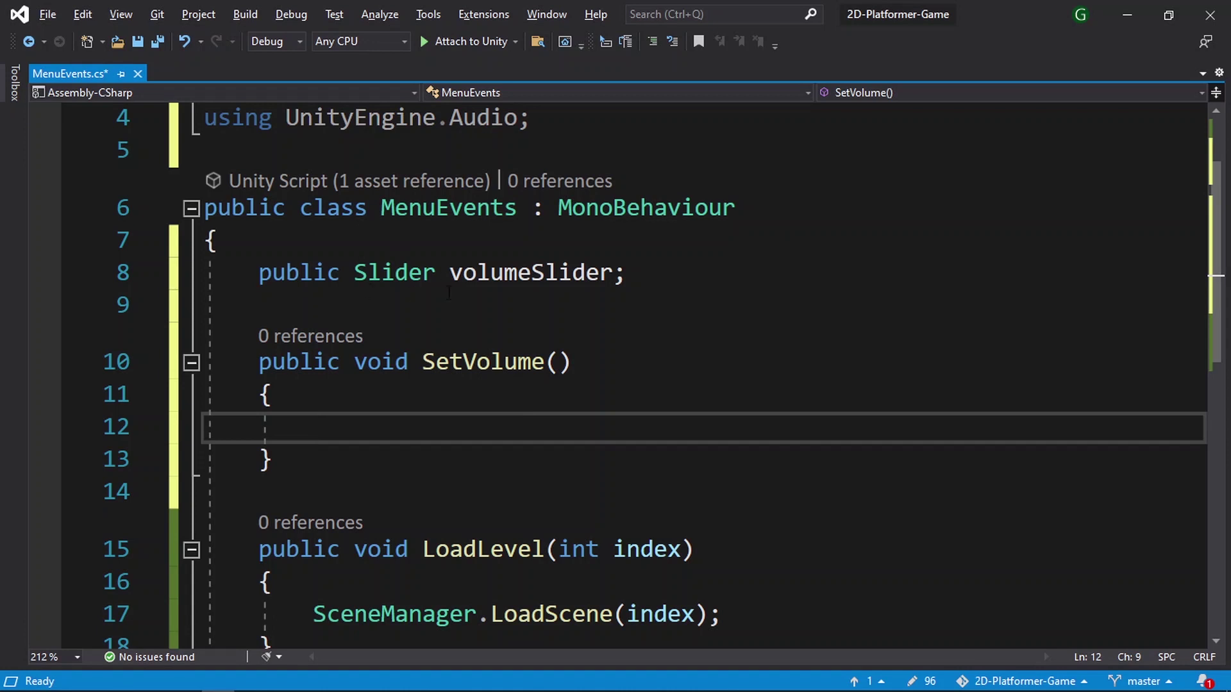
type("vo")
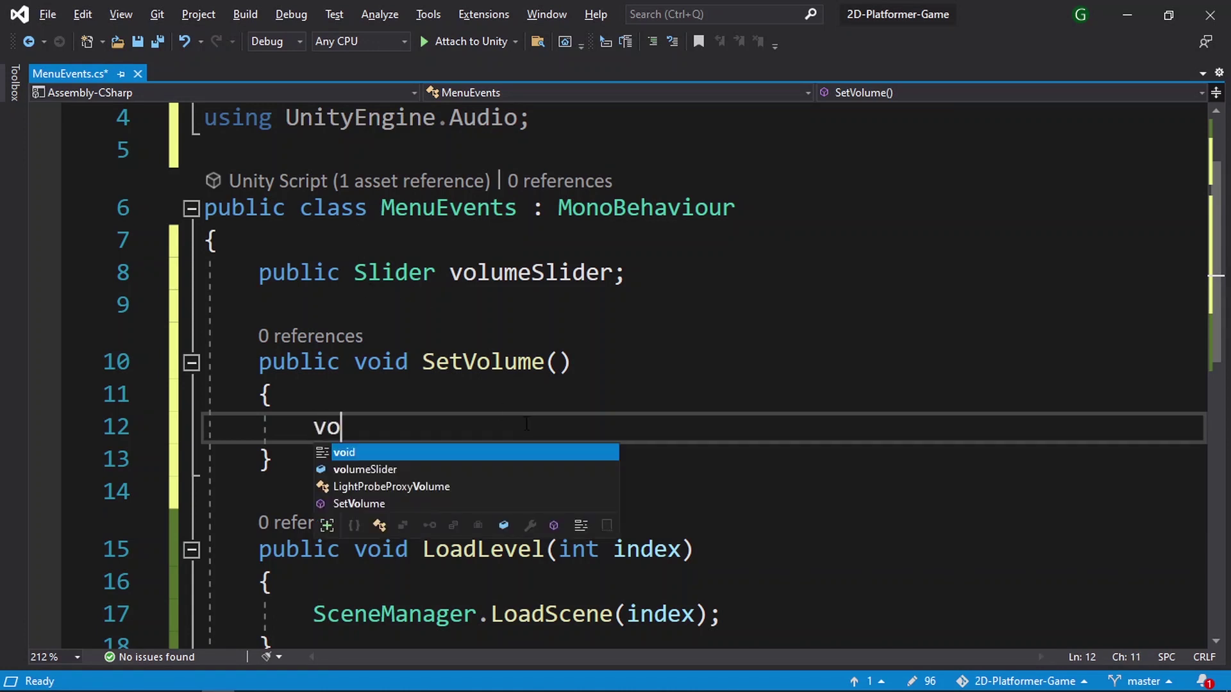
type("lumeSlider.")
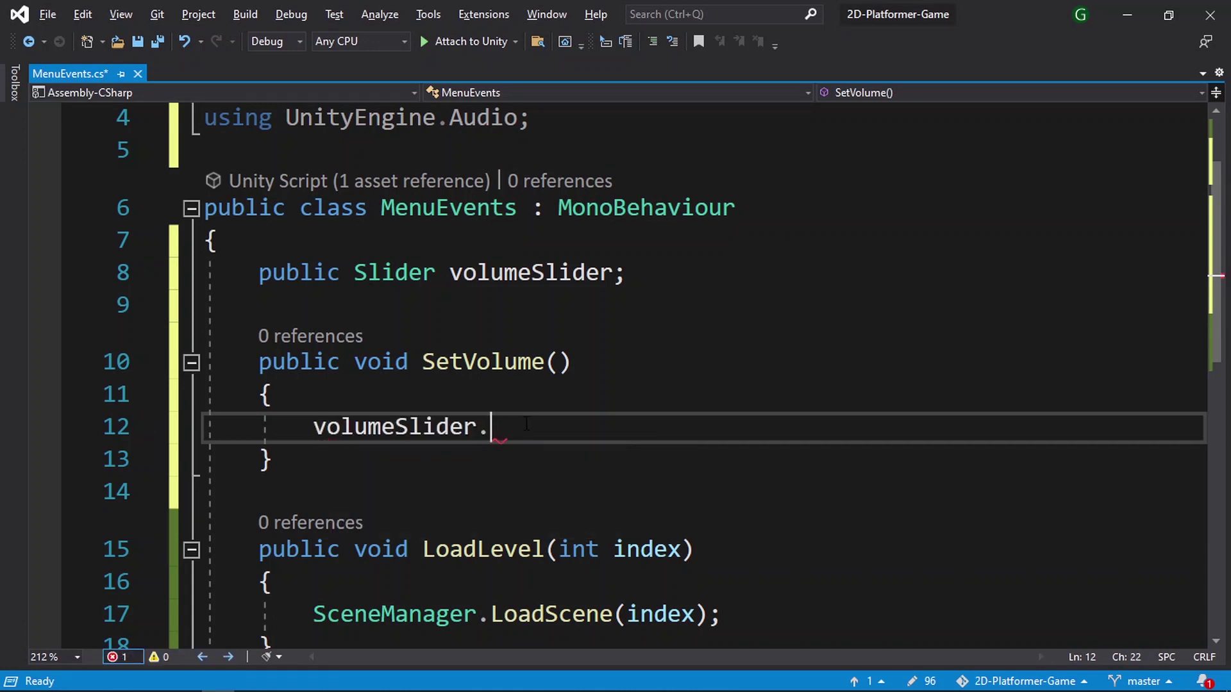
type("value;")
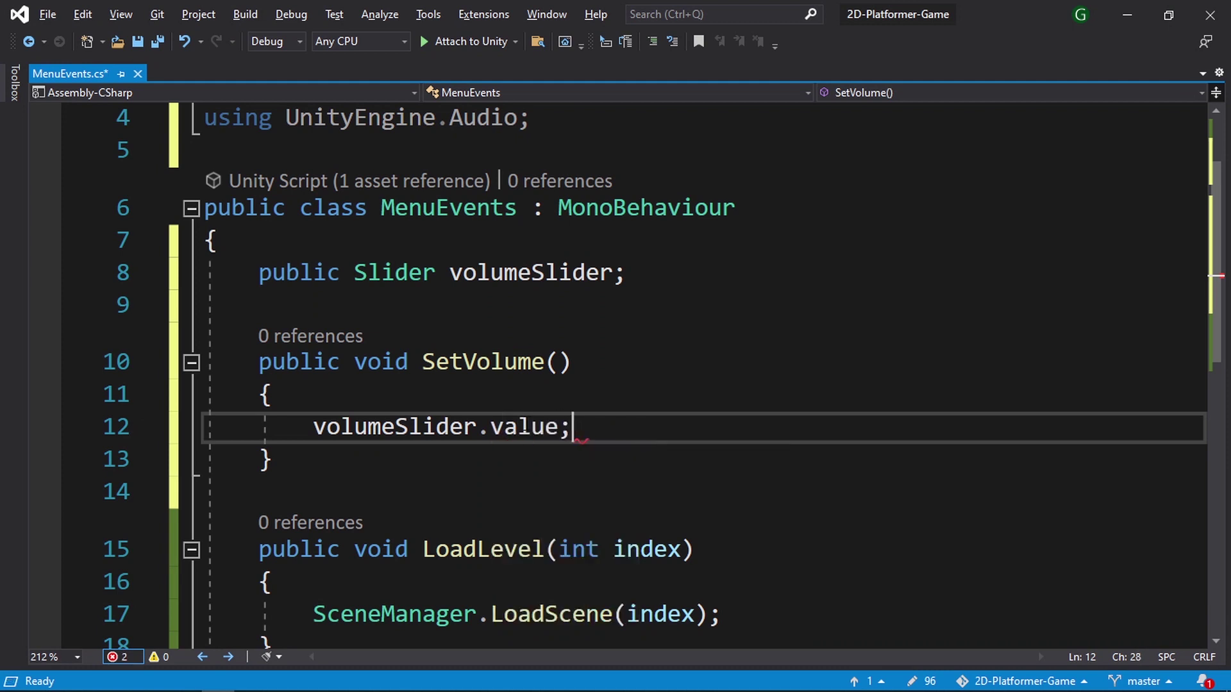
key("BackSpace")
left_click_drag(559, 428, 312, 428)
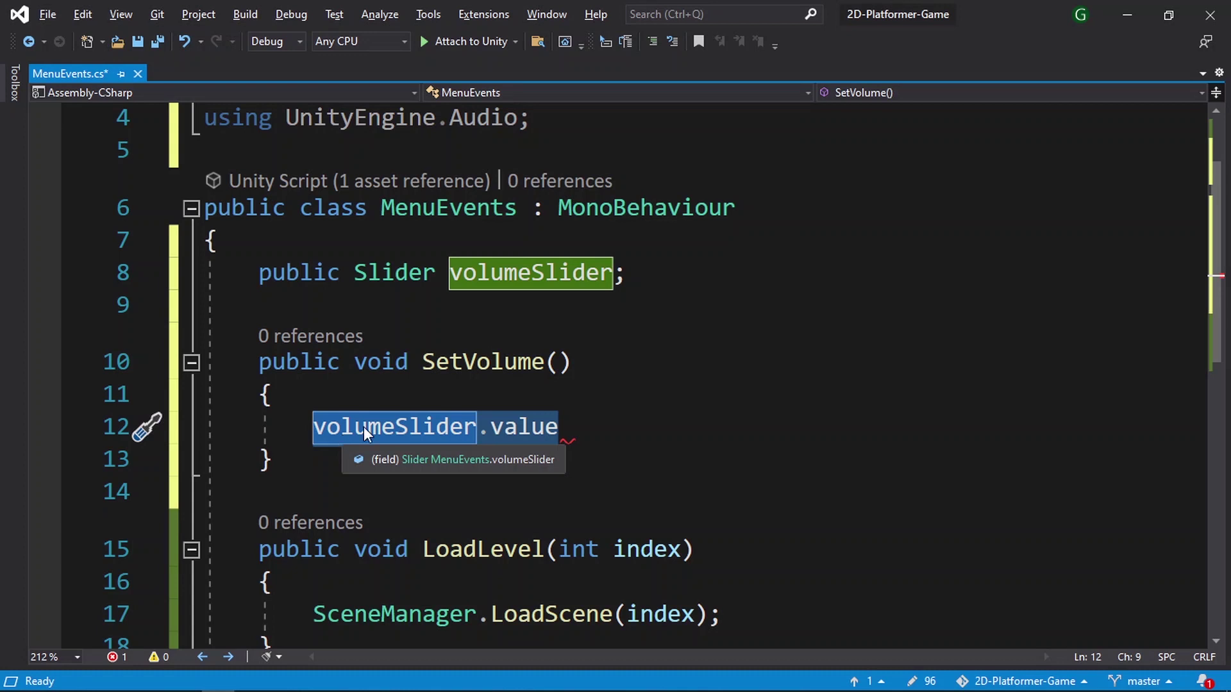
Declare a public AudioMixer field named mixer below volumeSlider, with an empty line after it
left_click(569, 295)
type("public ")
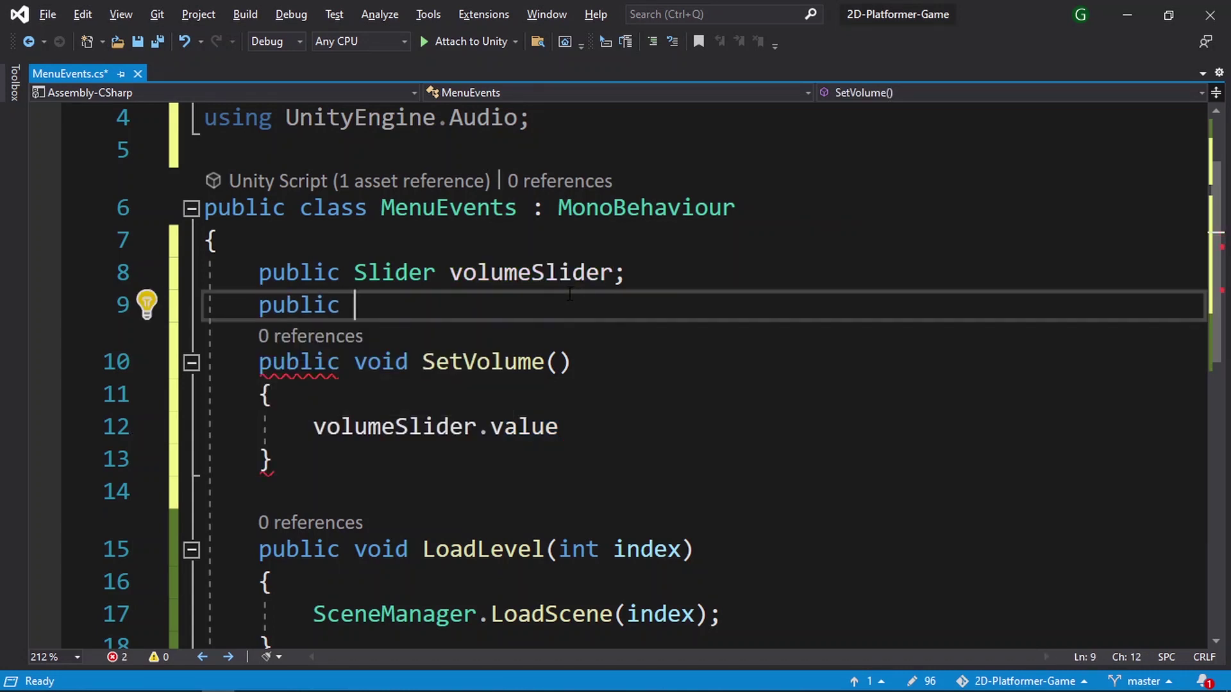
type("audiomi")
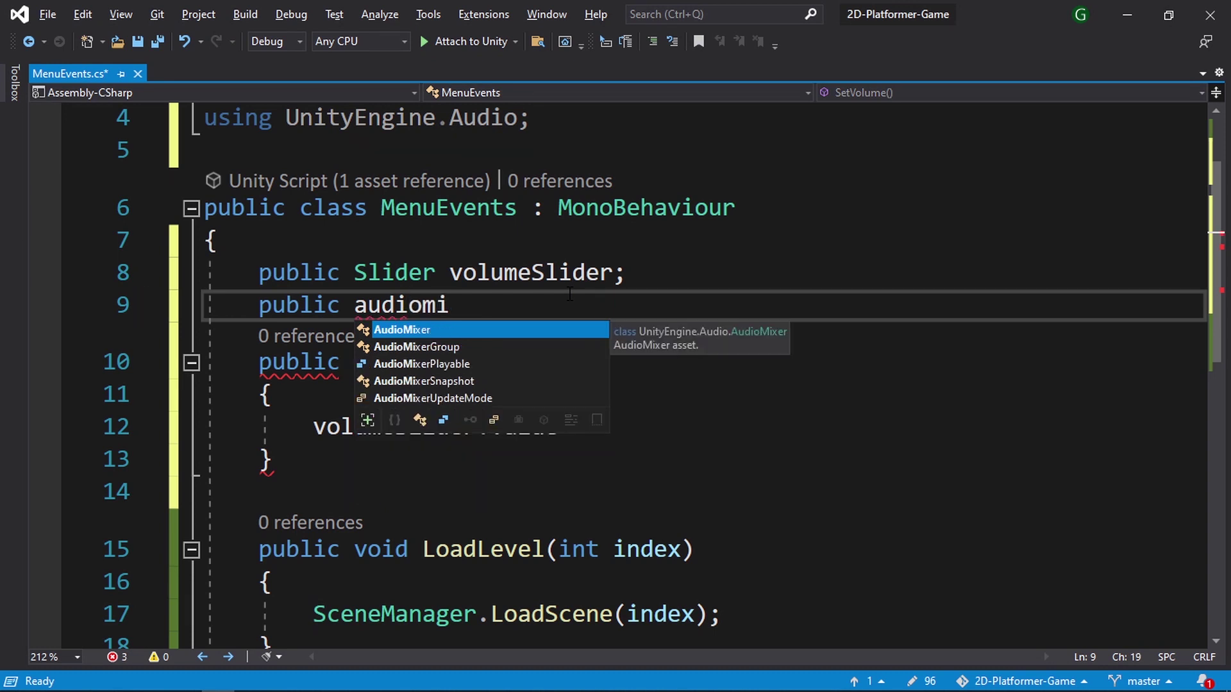
key("Tab")
type("mixer;")
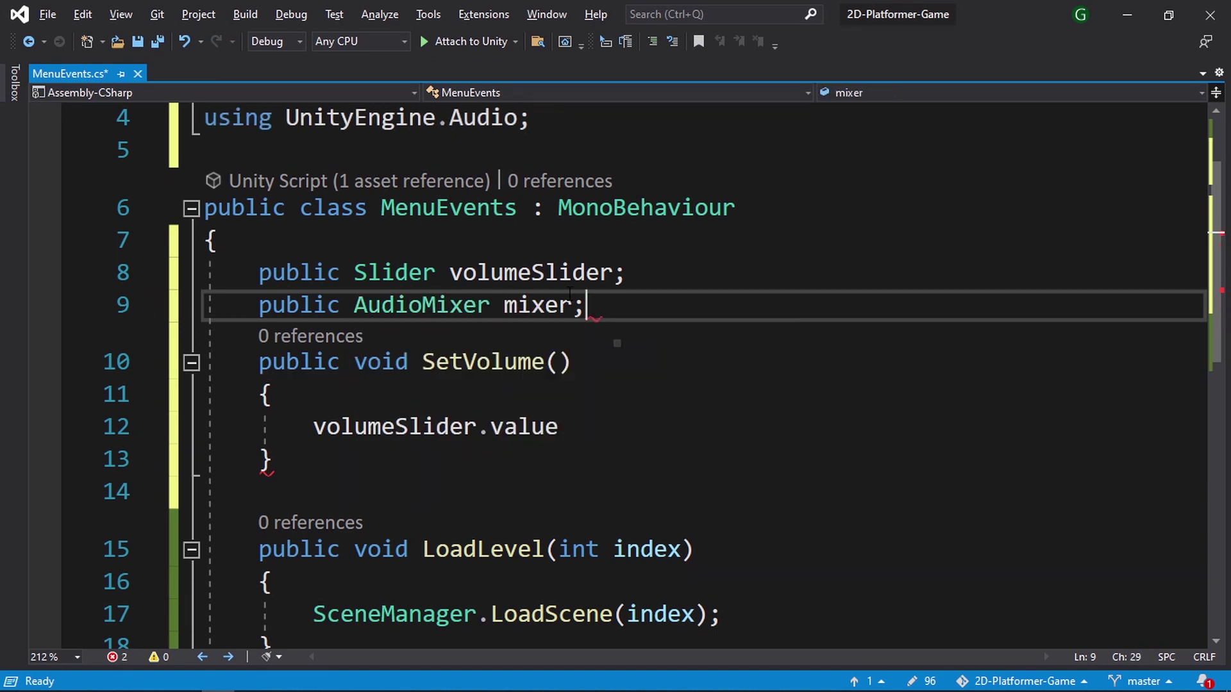
key("Return")
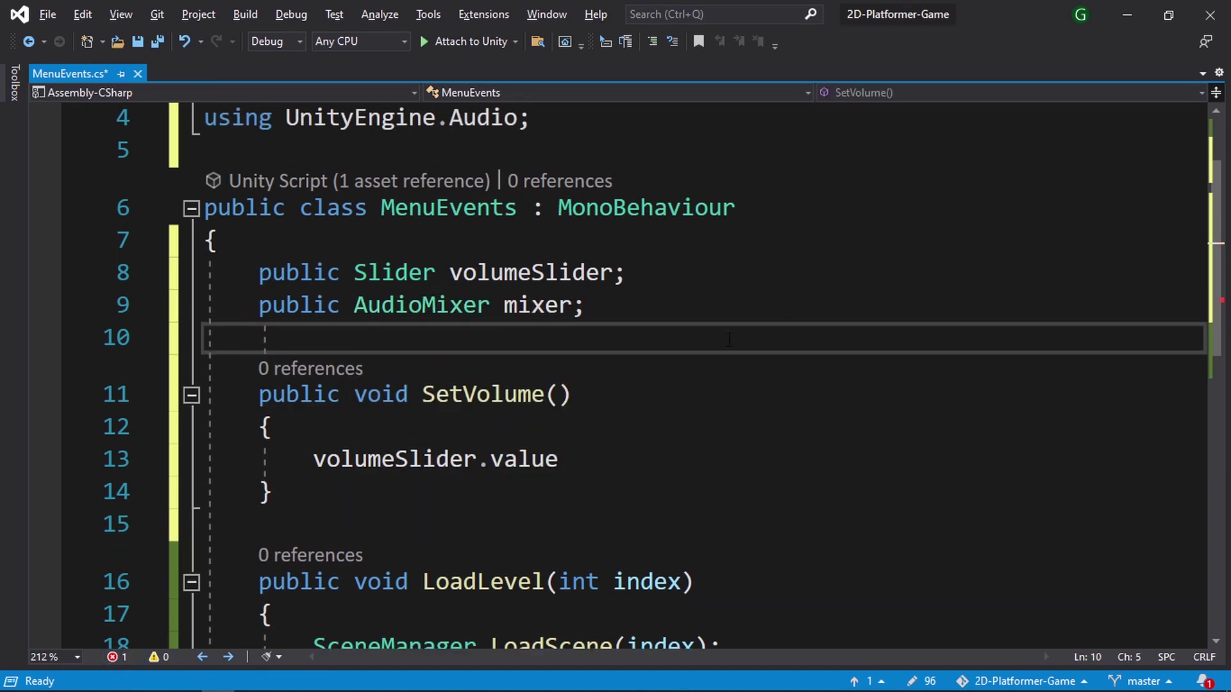
Add a mixer.SetFloat("volume") call on a new line above volumeSlider.value in SetVolume()
left_click(456, 434)
key("Return")
type("mixe")
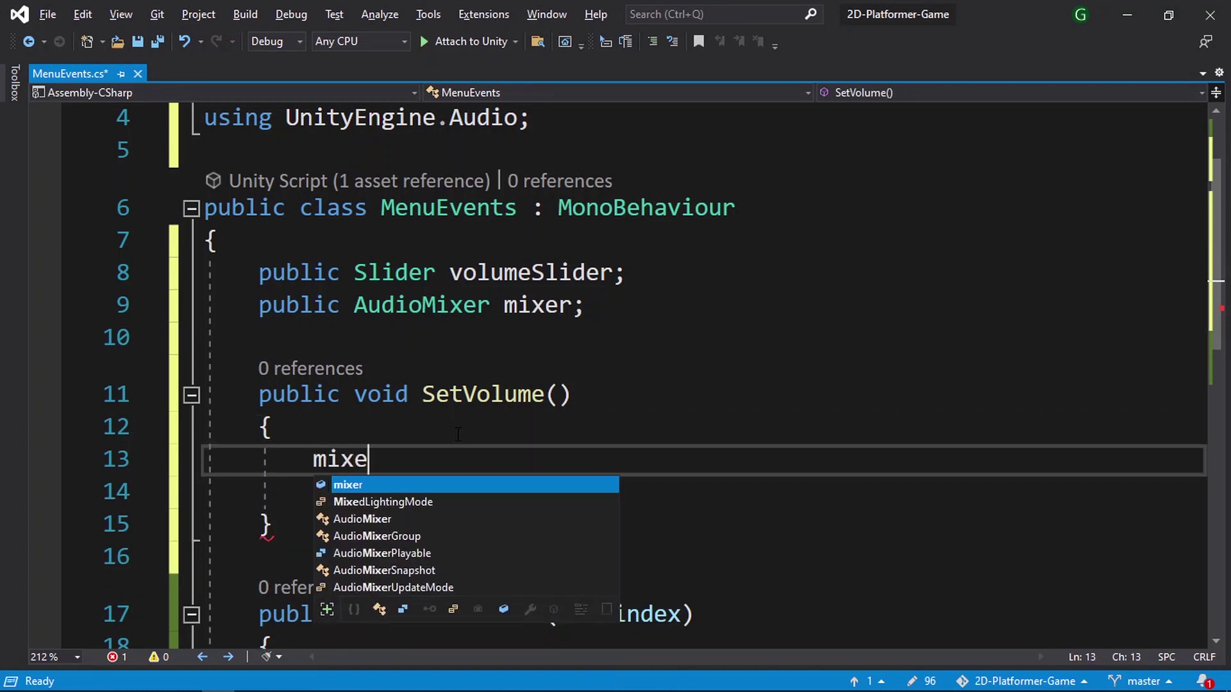
key("Tab")
type(".set")
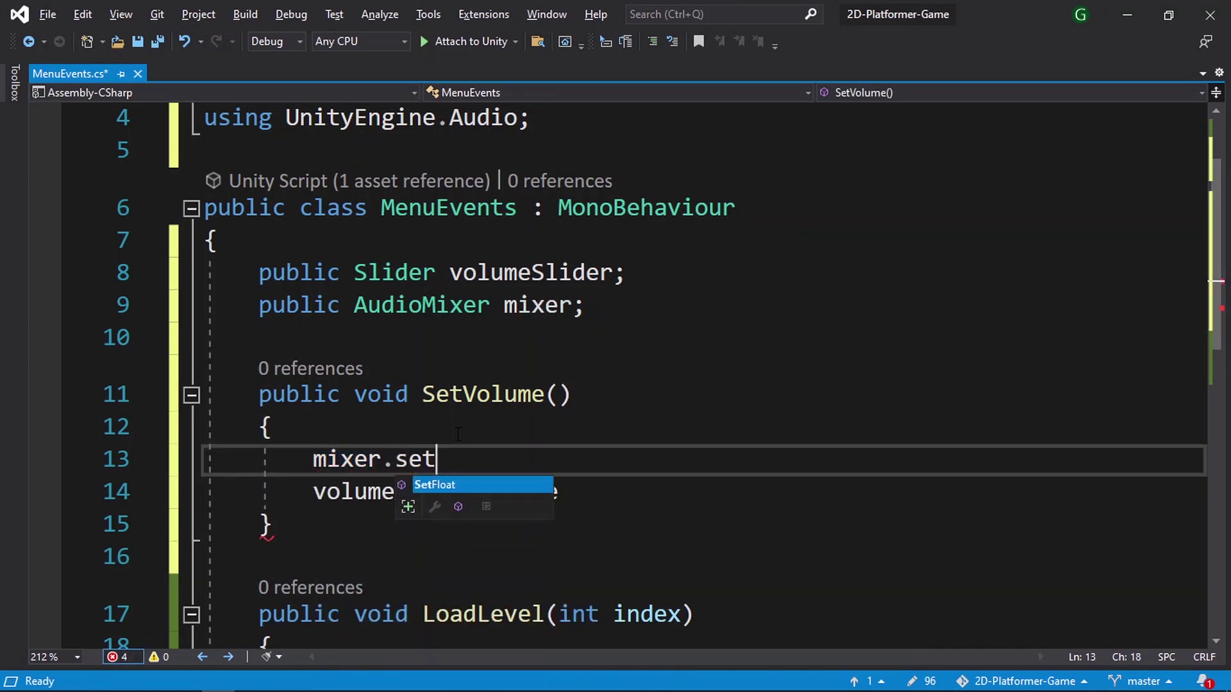
key("Tab")
type("(\"")
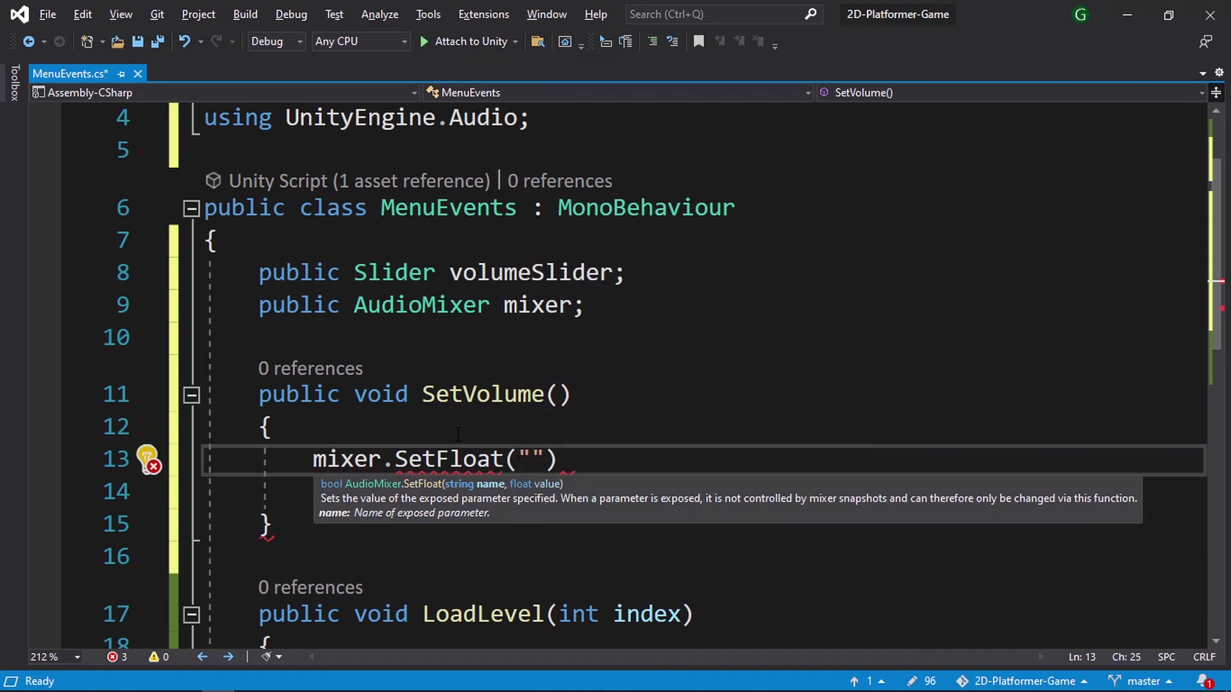
type("volume")
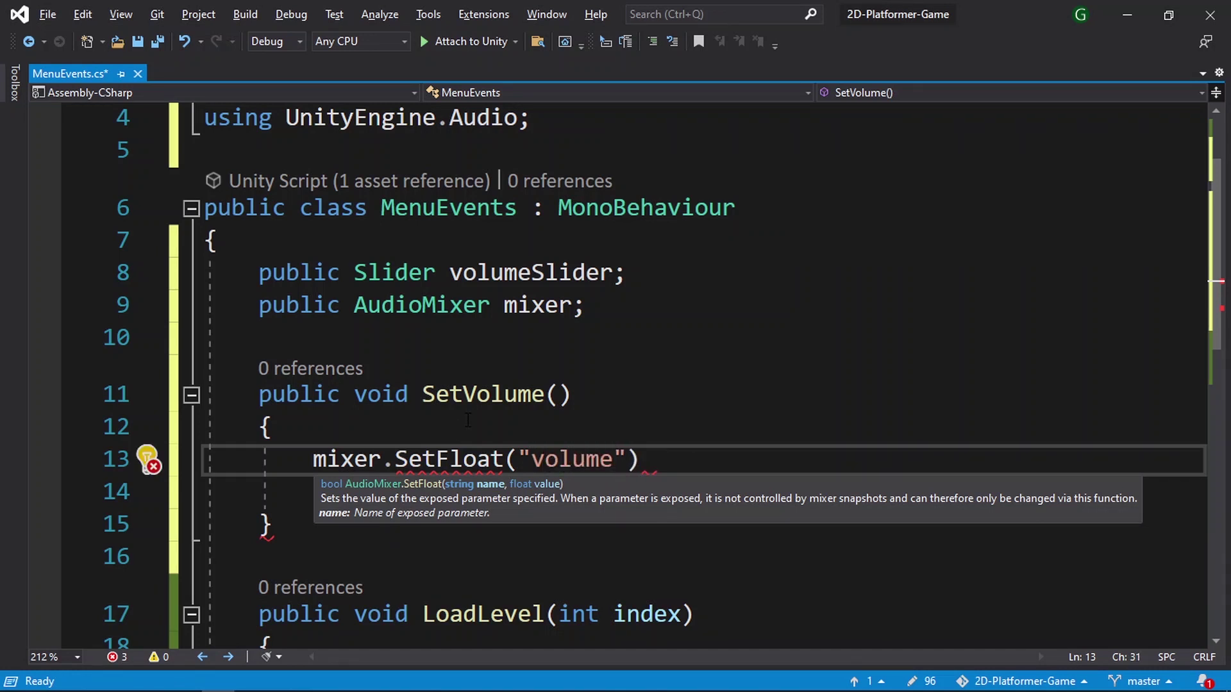
Switch to Unity and check the name of MainMixer's exposed Master volume parameter in the Audio Mixer
mouse_move(187, 687)
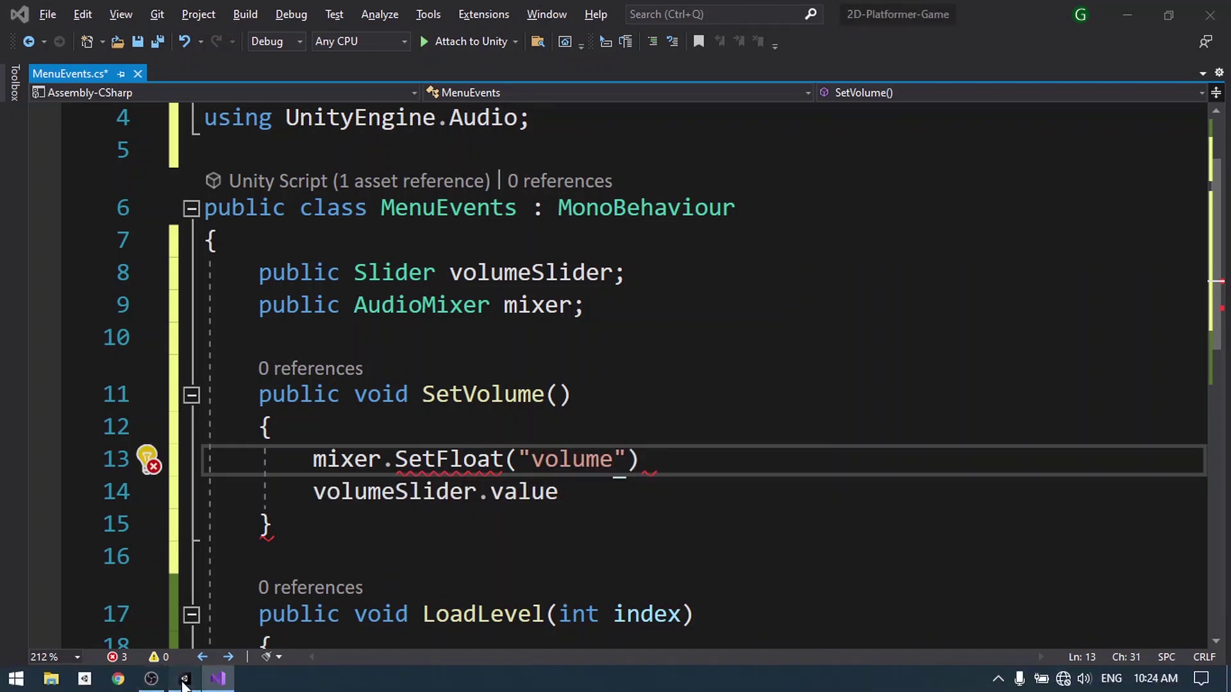
left_click(184, 678)
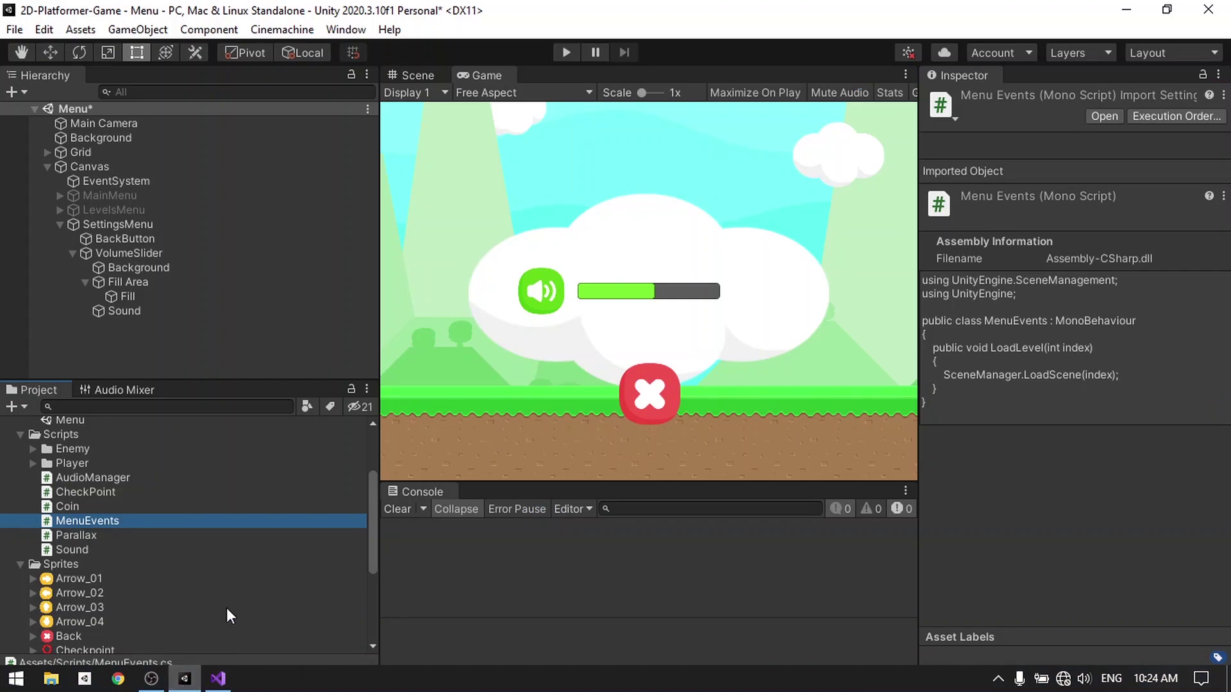
left_click(133, 388)
left_click(294, 407)
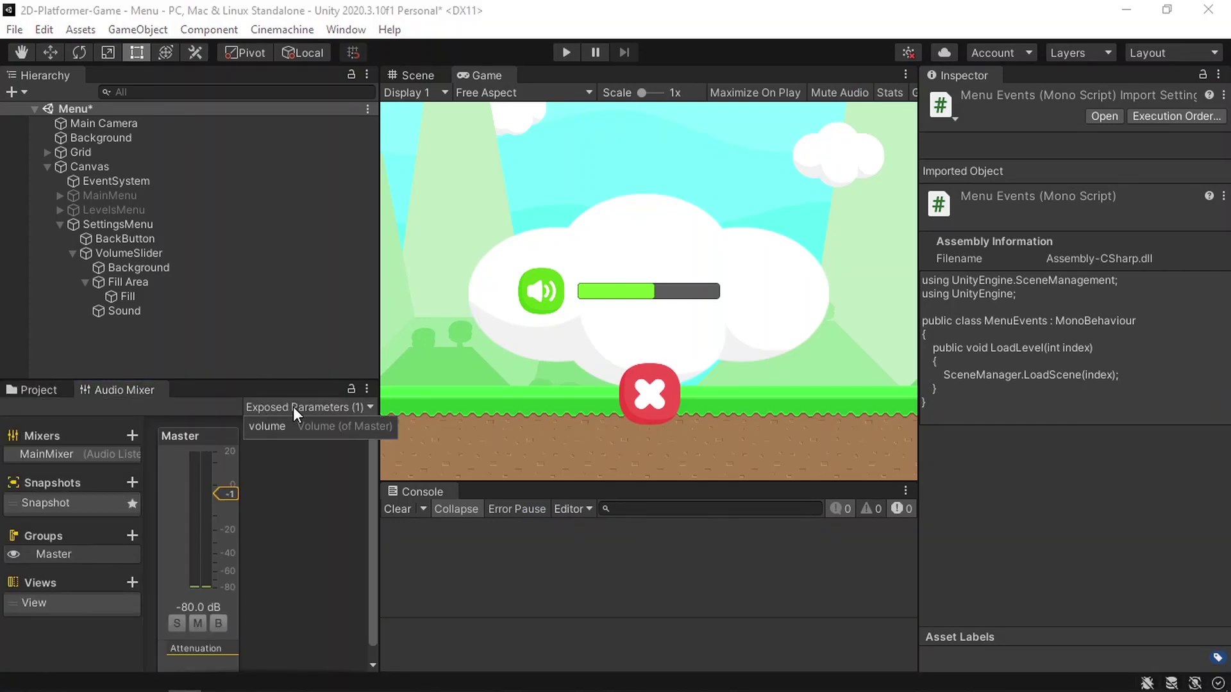
left_click(268, 428)
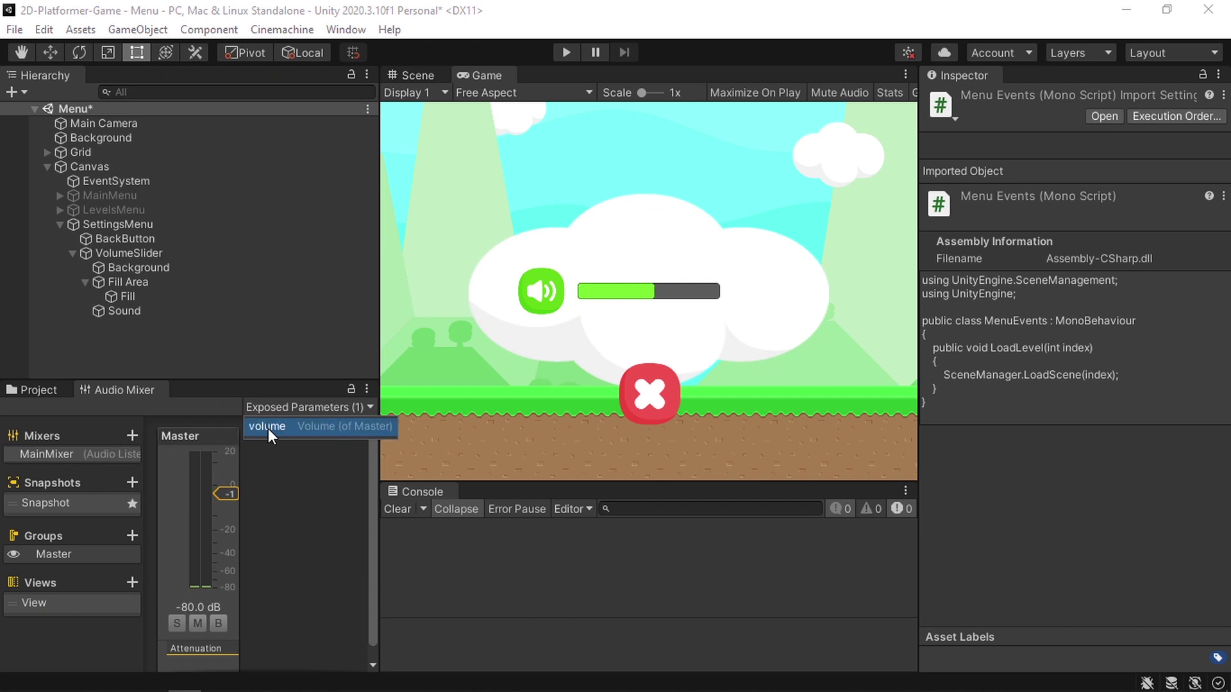
left_click(268, 428)
left_click(276, 428)
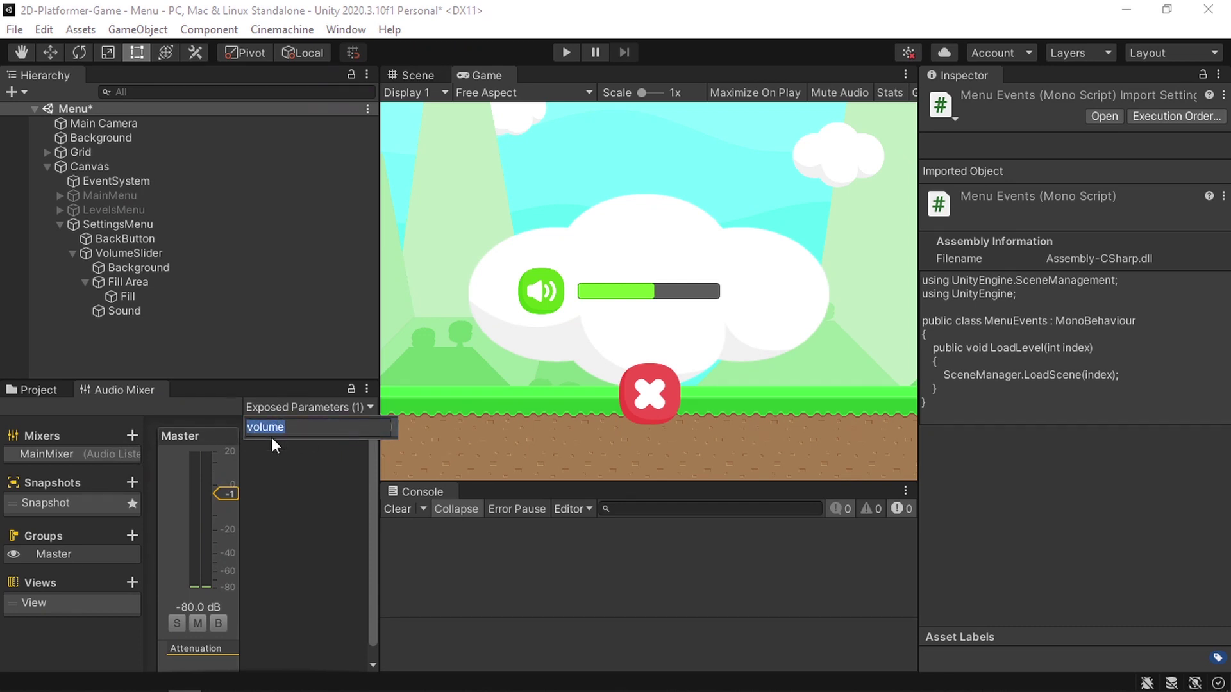
Switch to Visual Studio and move volumeSlider.value into the mixer.SetFloat() call as the second argument after "volume"
mouse_move(280, 687)
left_click(219, 679)
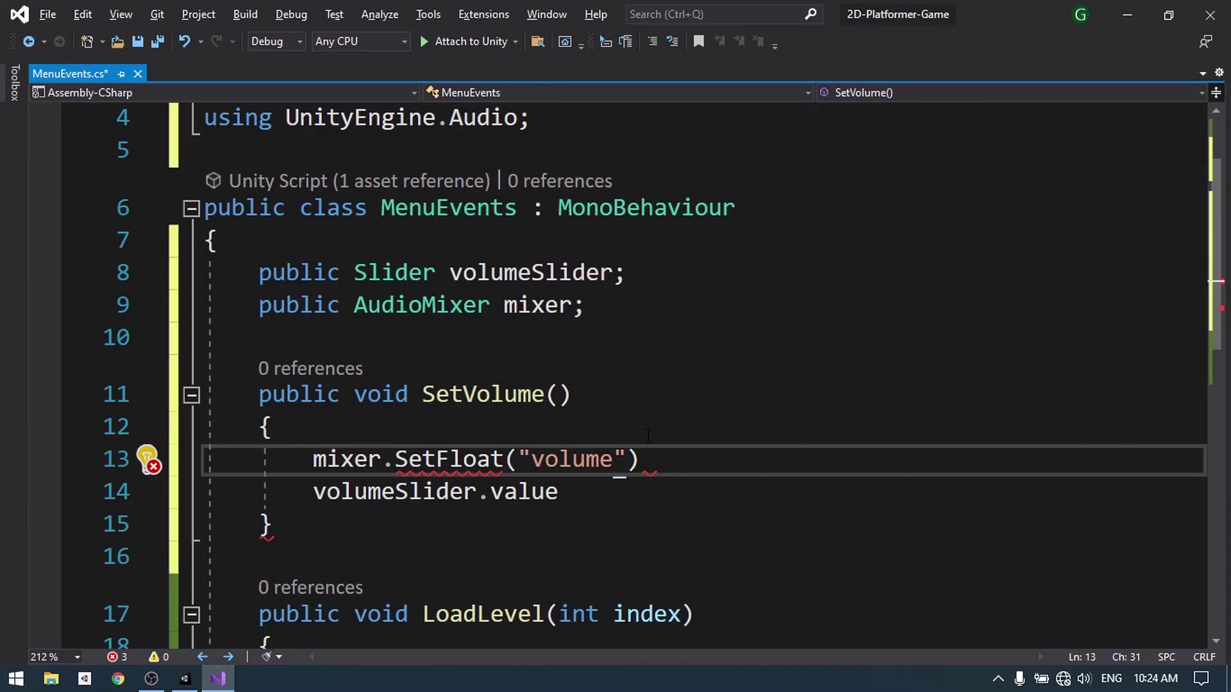
type("\"")
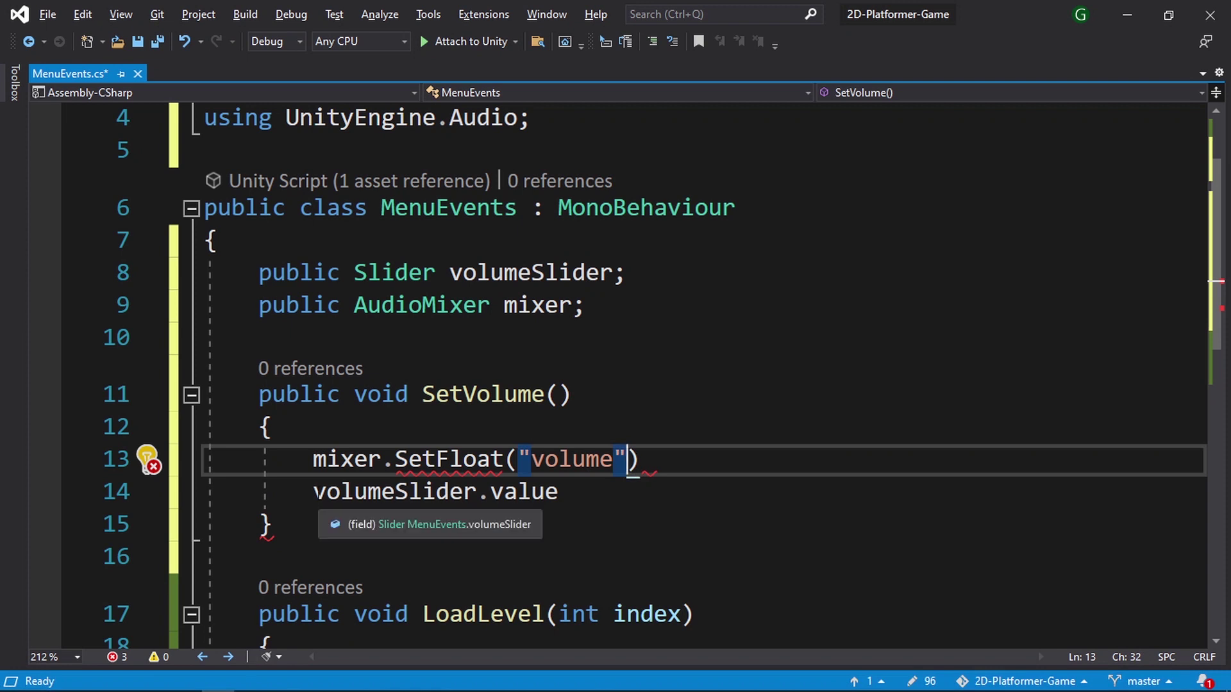
double_click(358, 500)
left_click(589, 493, "shift")
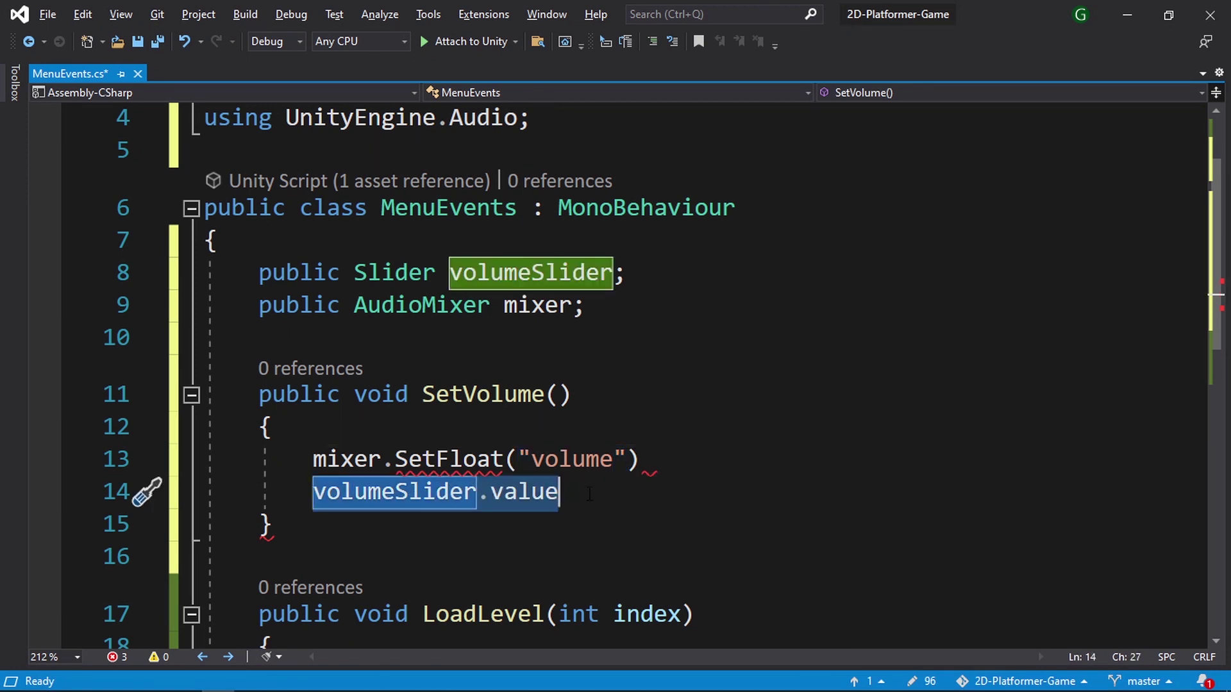
key("ctrl+x")
left_click(626, 460)
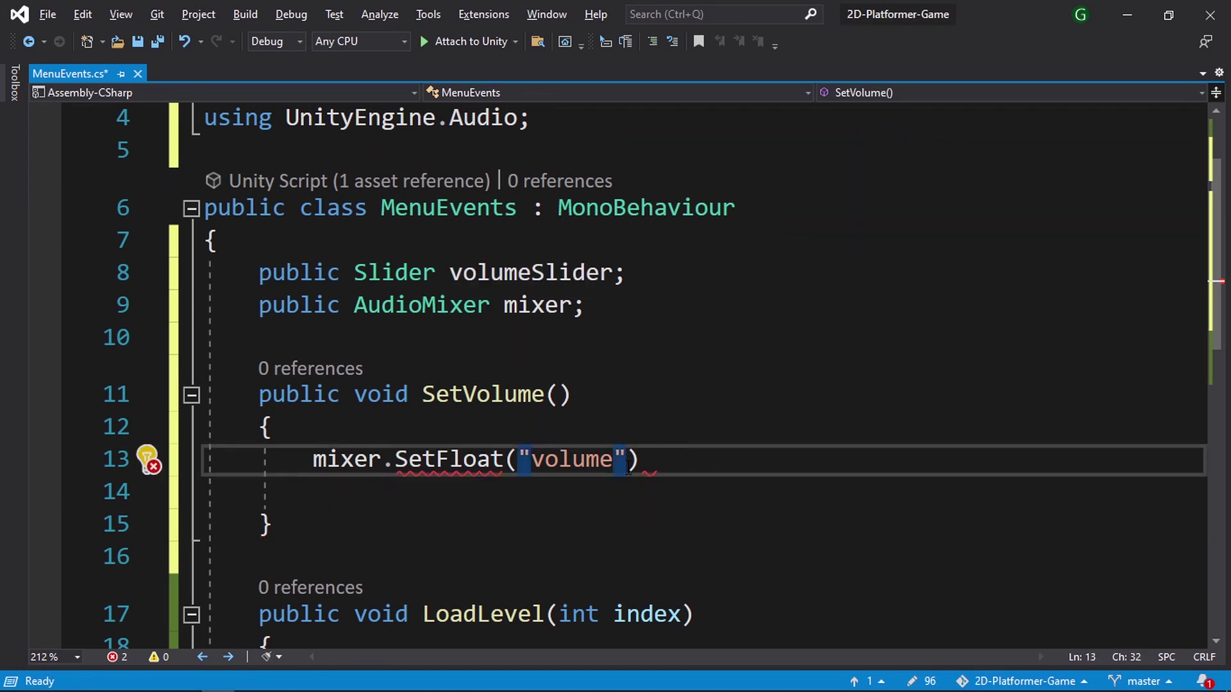
type(",")
key("ctrl+v")
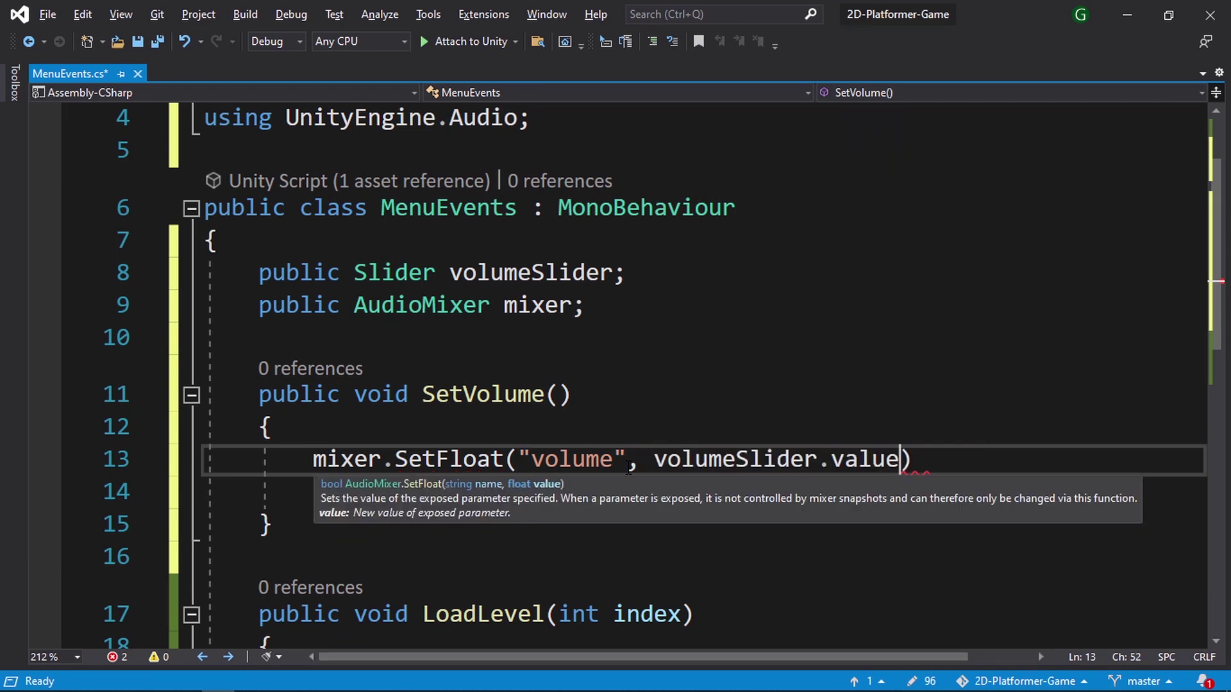
End the mixer.SetFloat() statement with a semicolon and save MenuEvents.cs
left_click(996, 441)
left_click(993, 452)
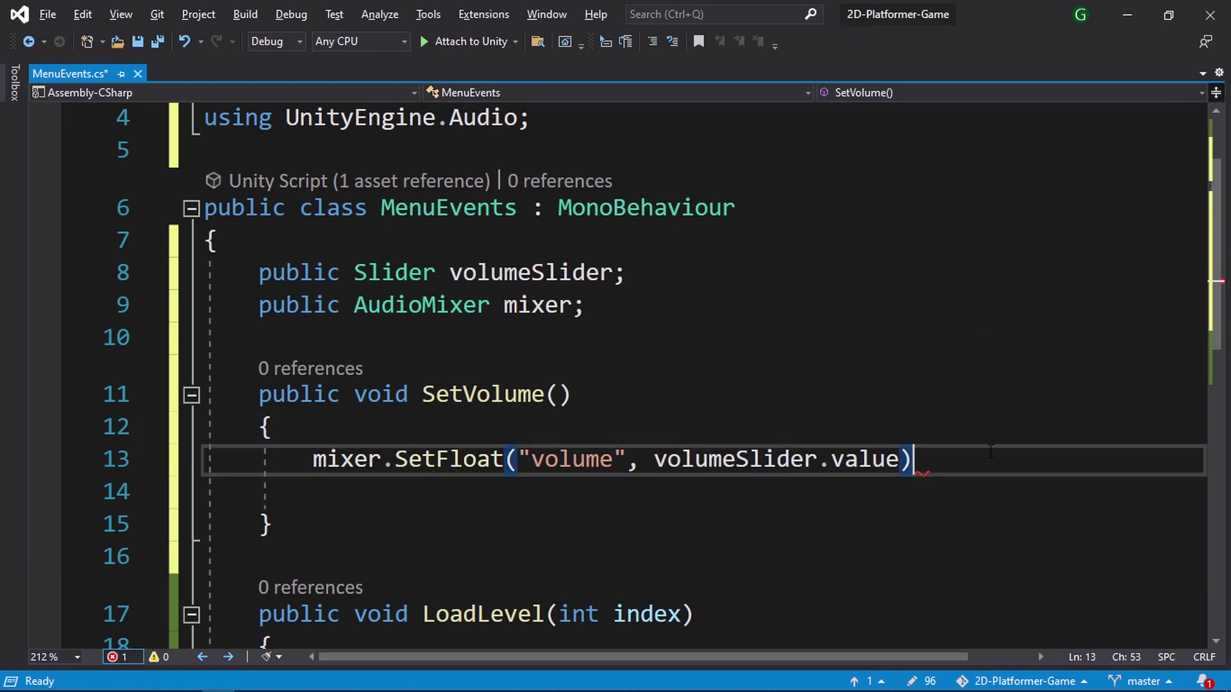
type(";")
key("ctrl+s")
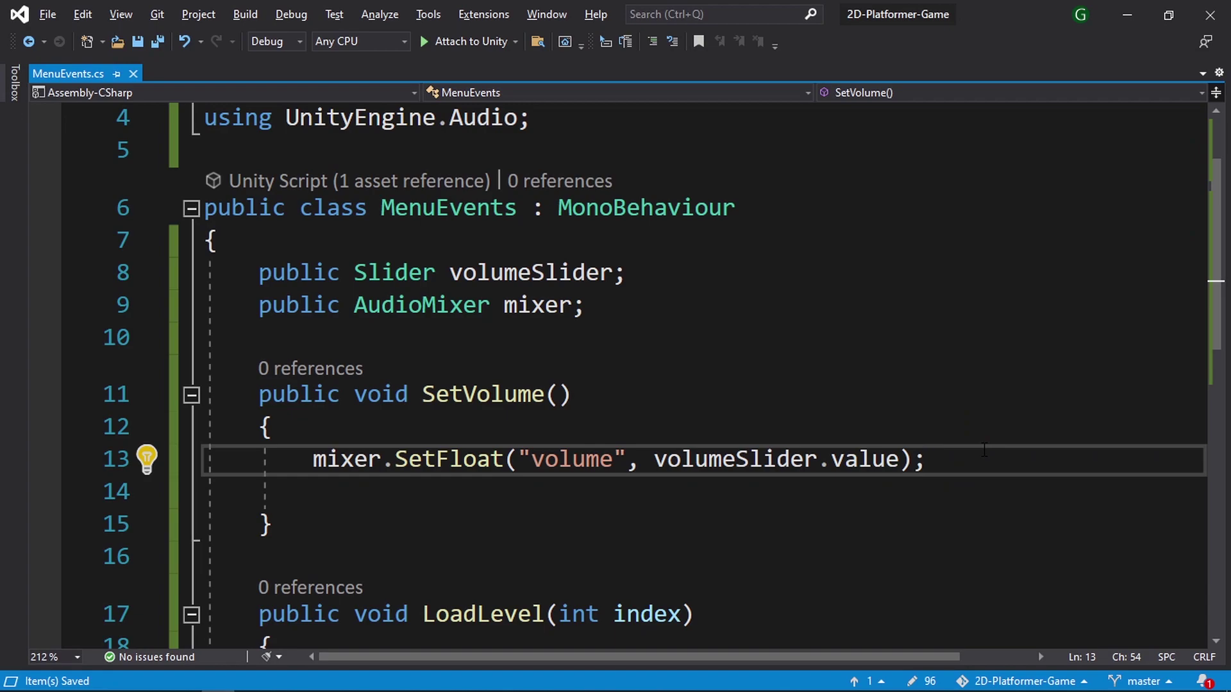
Switch to Unity and add an On Value Changed event to VolumeSlider that calls MenuEvents.SetVolume() on Canvas
key("alt+Tab")
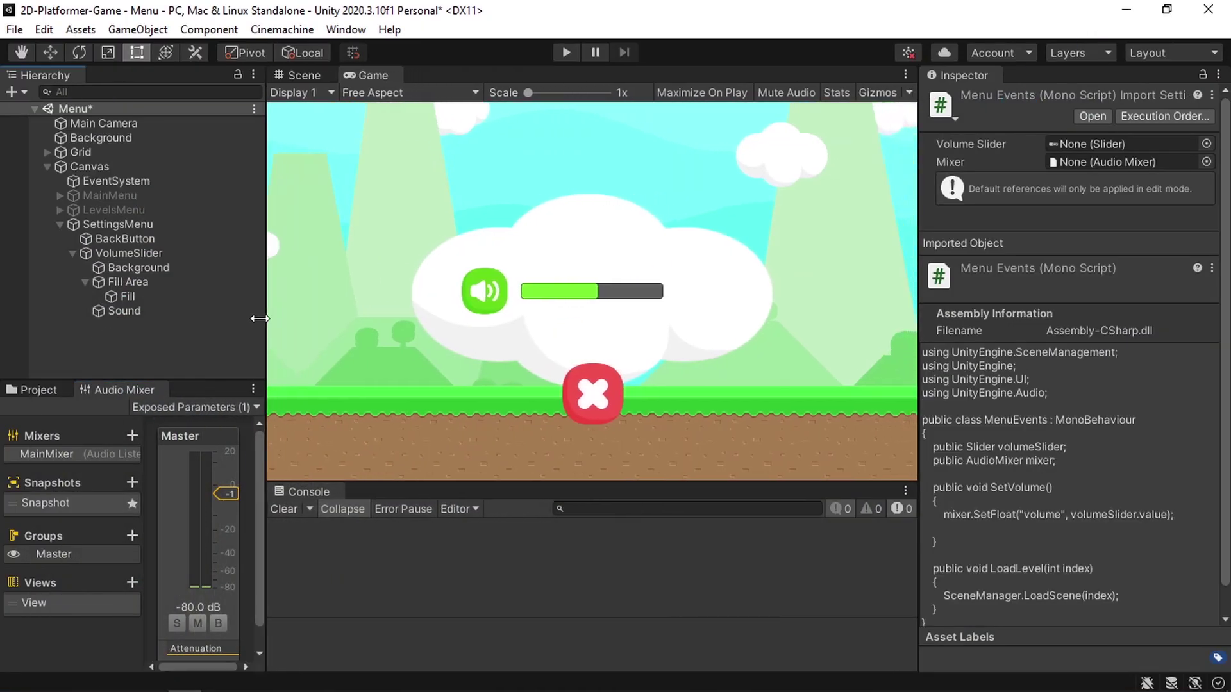
left_click_drag(218, 316, 212, 314)
left_click(168, 253)
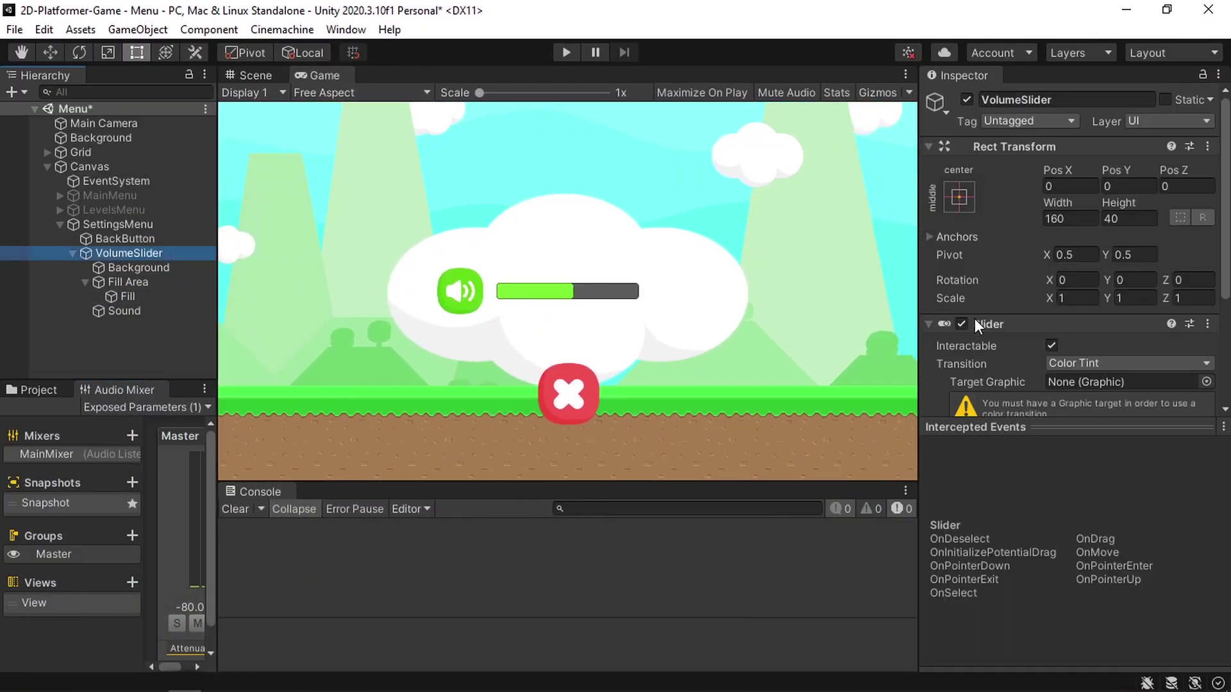
scroll(975, 318, "down", 5)
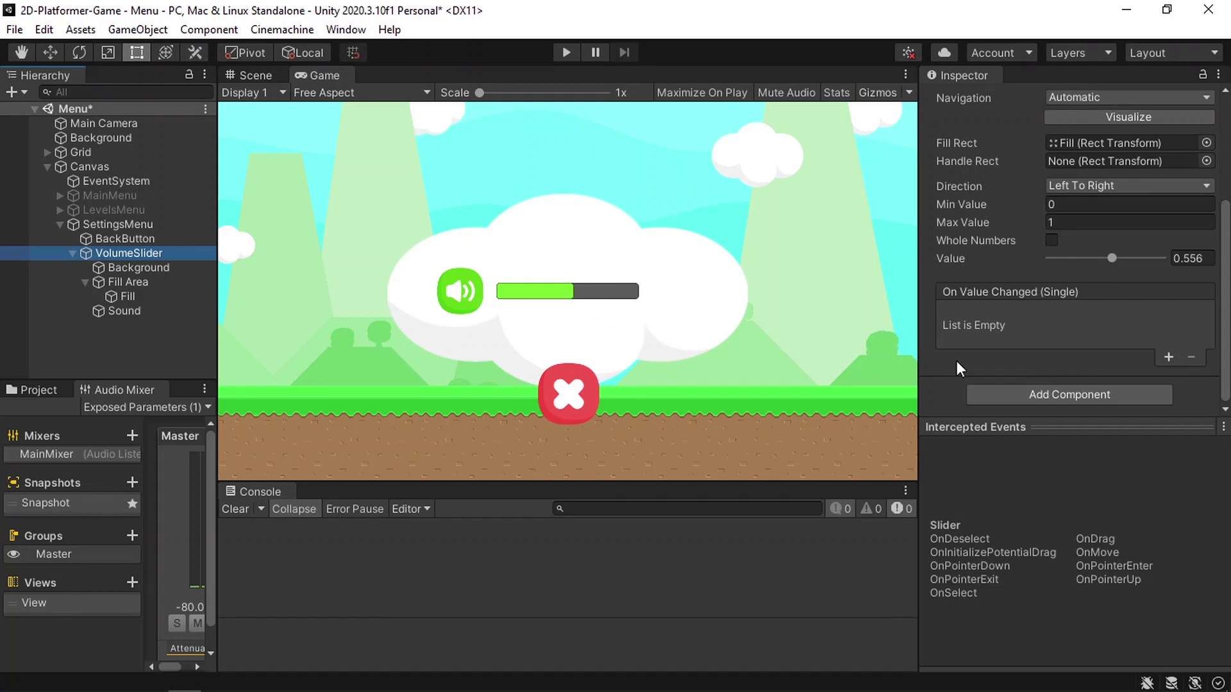
left_click(1168, 358)
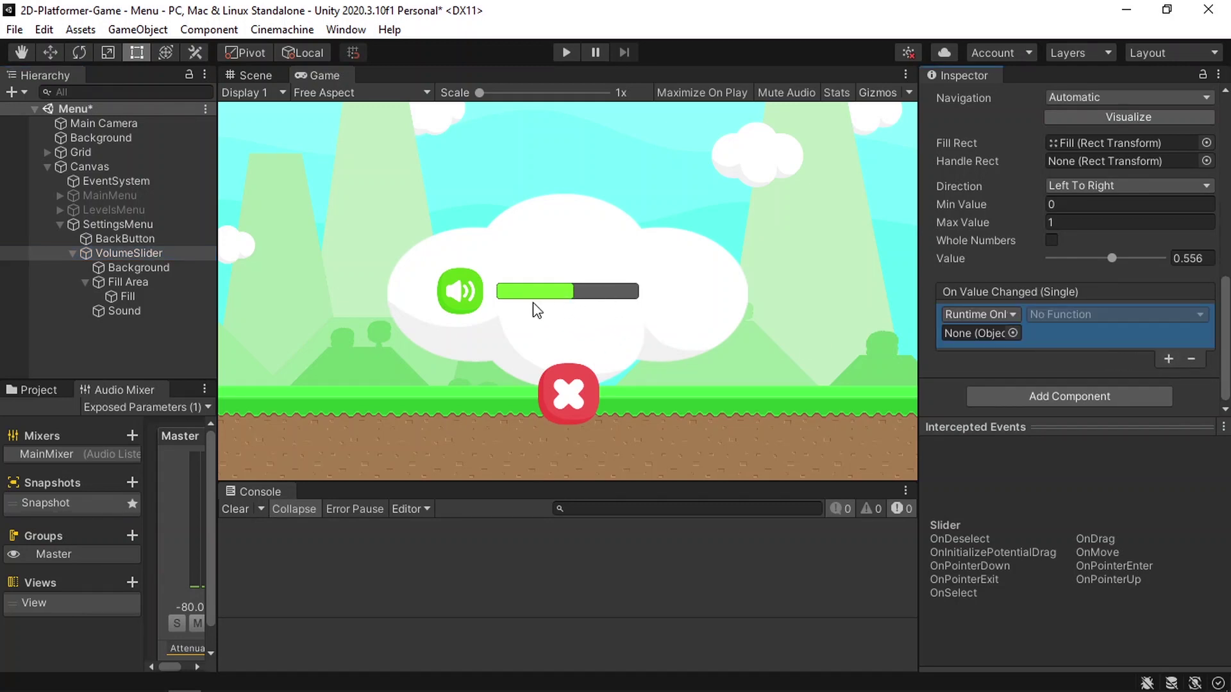
left_click_drag(103, 167, 972, 338)
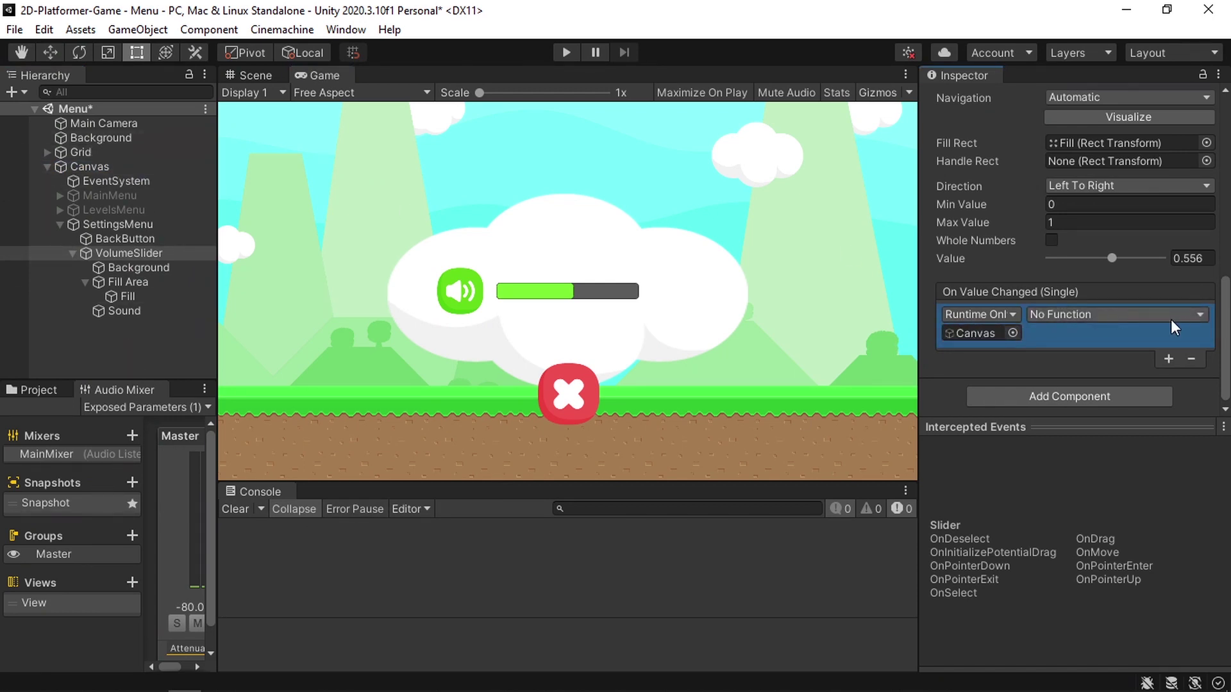
left_click(1121, 314)
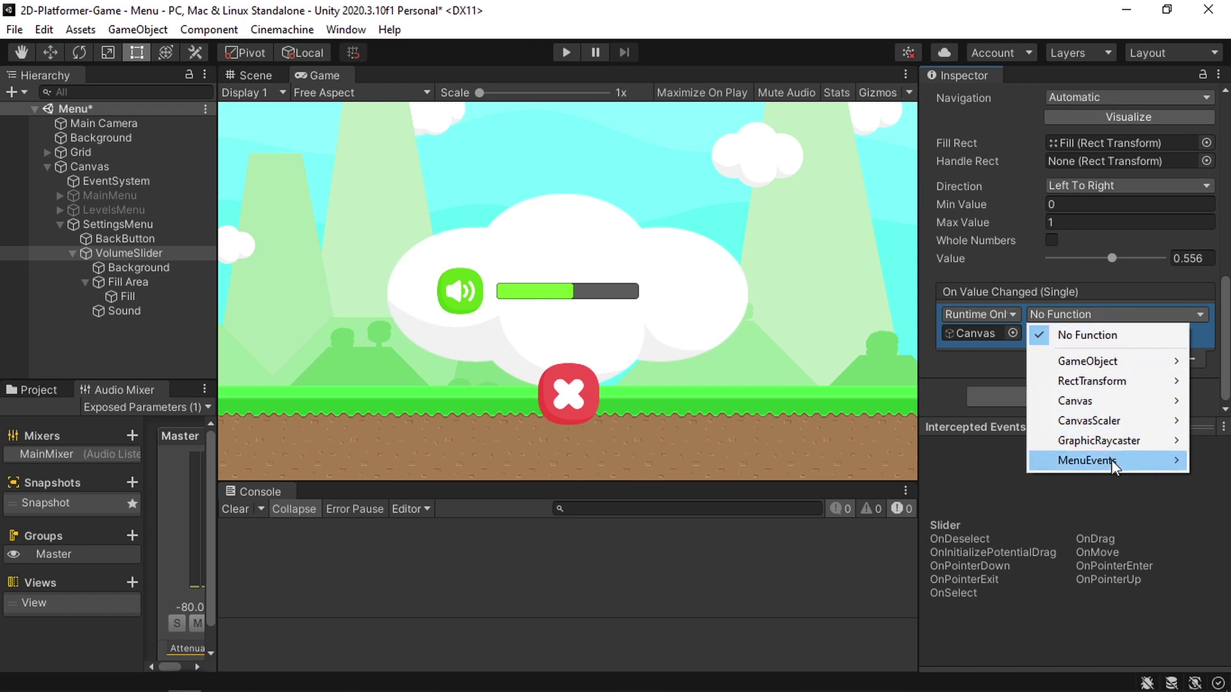
mouse_move(1076, 469)
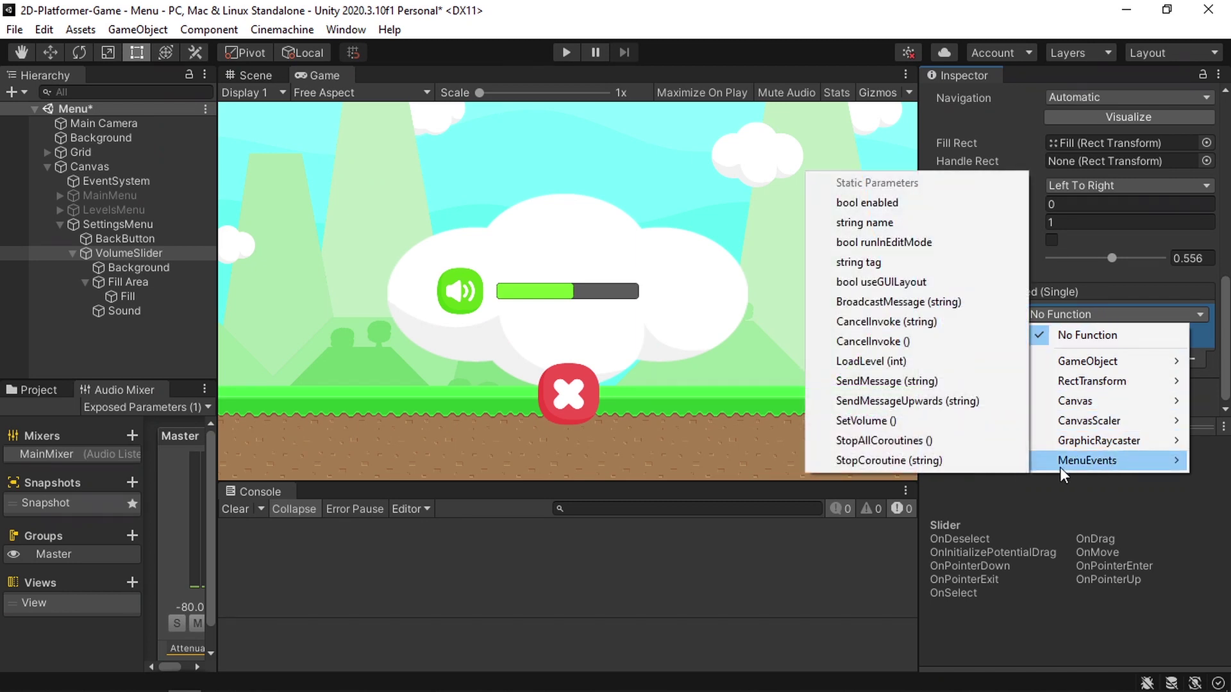
left_click(888, 421)
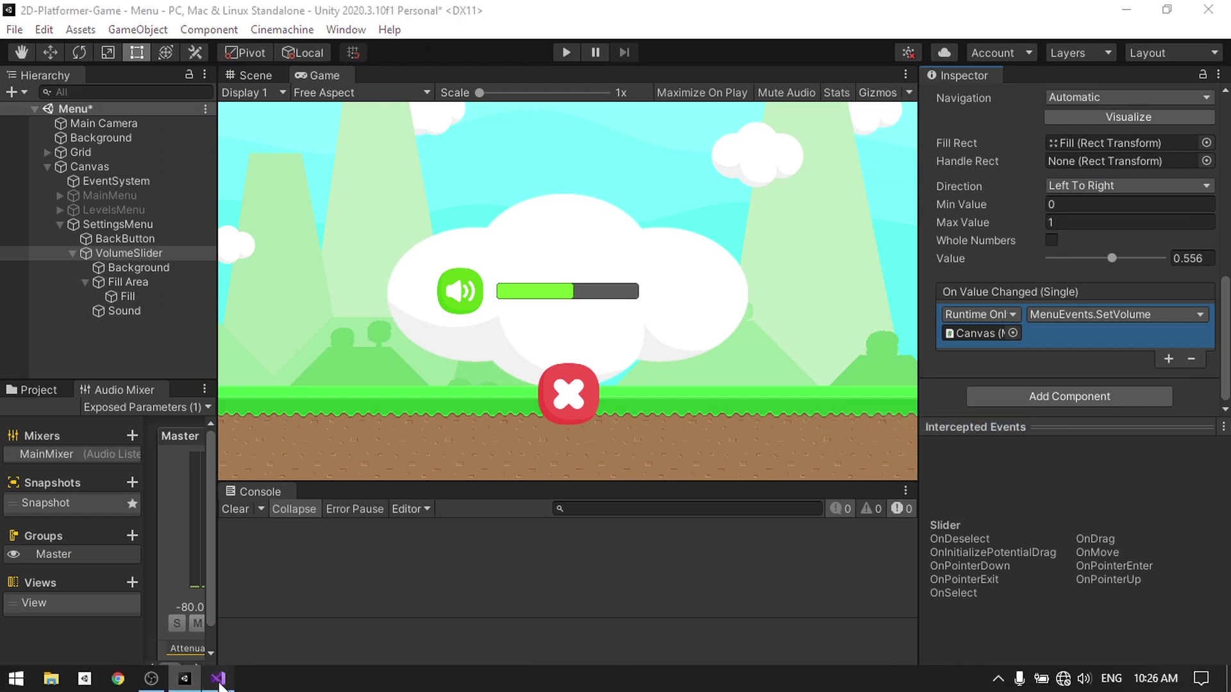
Switch to Visual Studio and review the SetVolume() method and the mixer and volumeSlider fields
left_click(218, 680)
left_click_drag(273, 524, 205, 394)
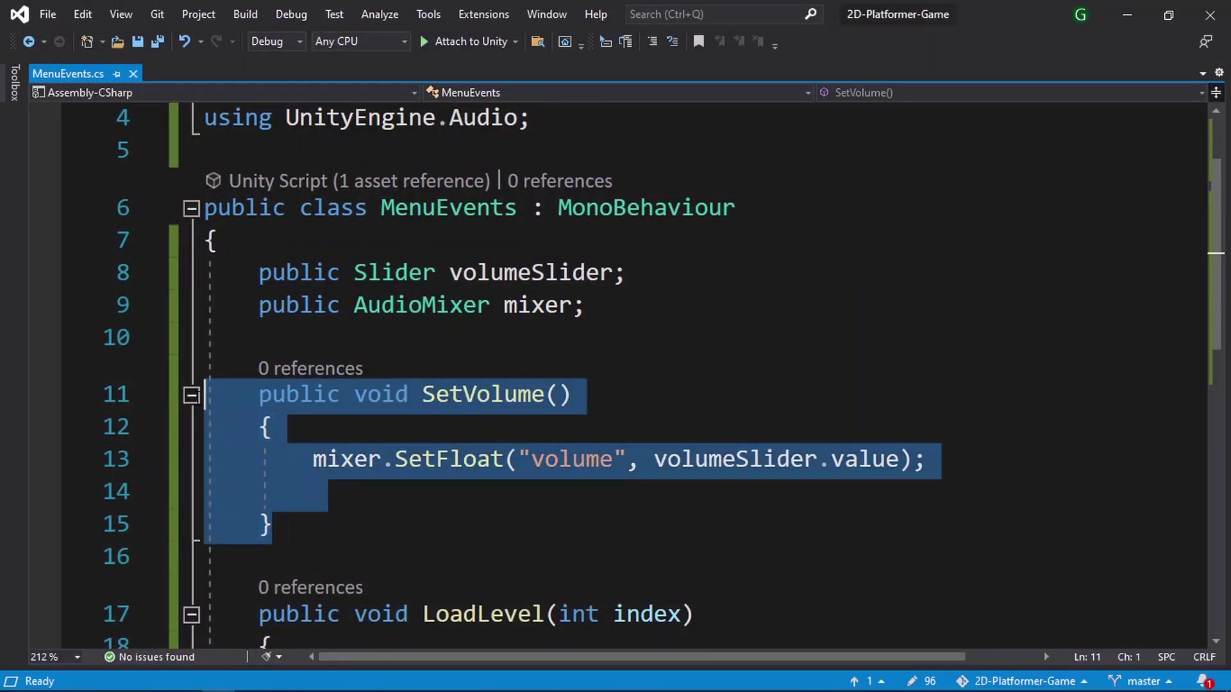
left_click(415, 483)
left_click(555, 304)
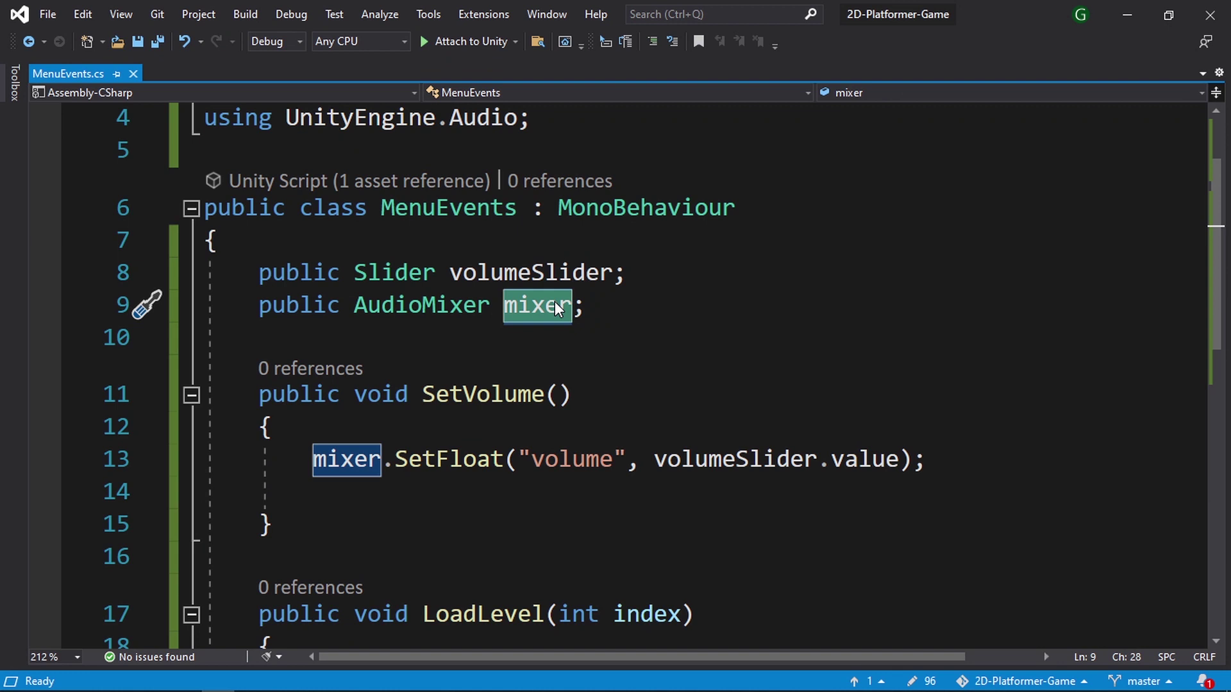
left_click(599, 273)
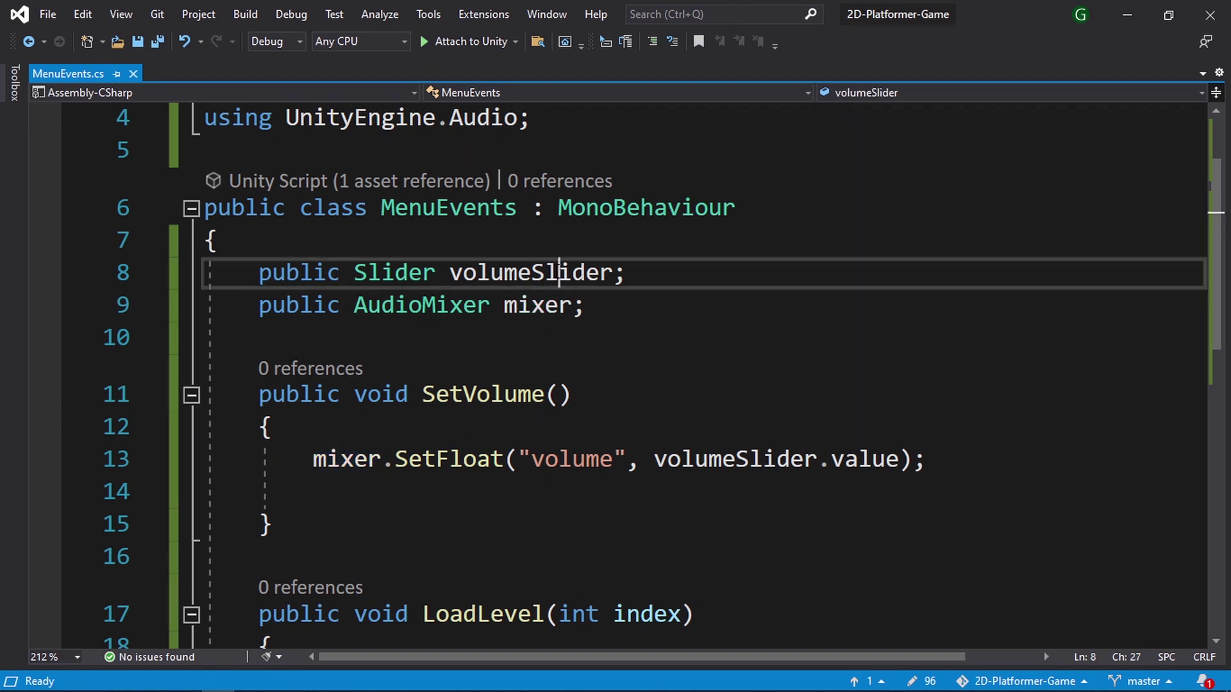
Switch to Unity and assign VolumeSlider and the MainMixer asset to Volume Slider and Mixer in Canvas's Menu Events script
left_click(1126, 19)
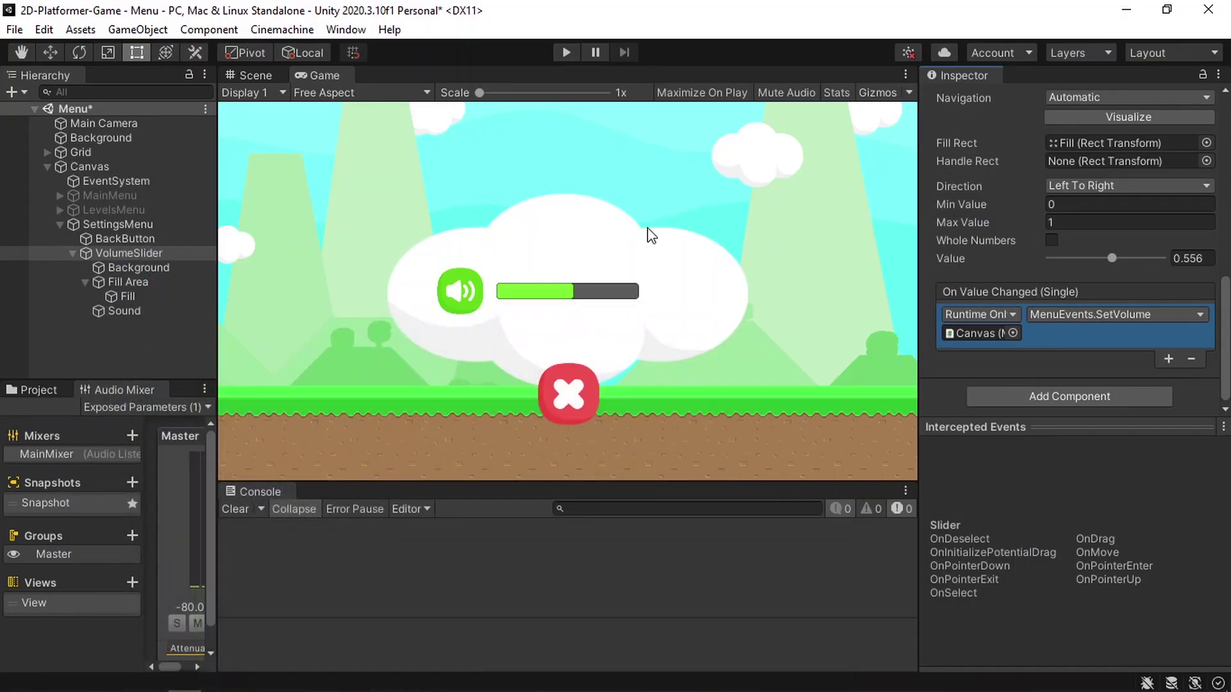
left_click(148, 169)
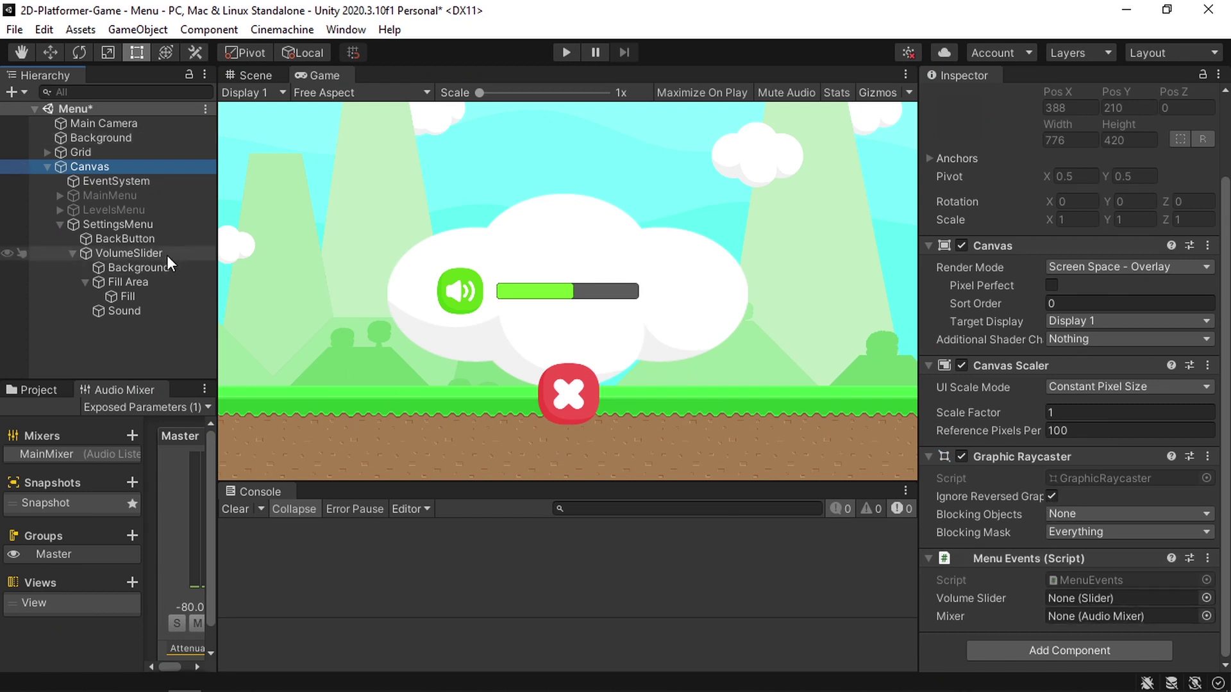
left_click_drag(167, 255, 1093, 598)
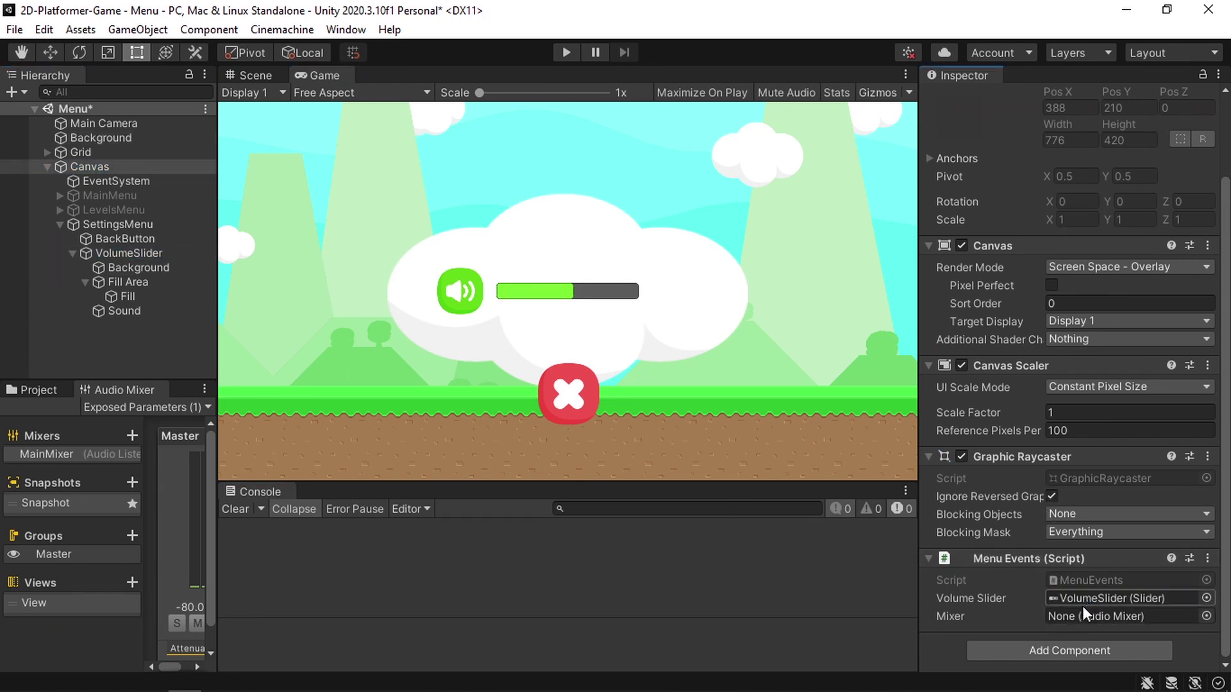
left_click(40, 391)
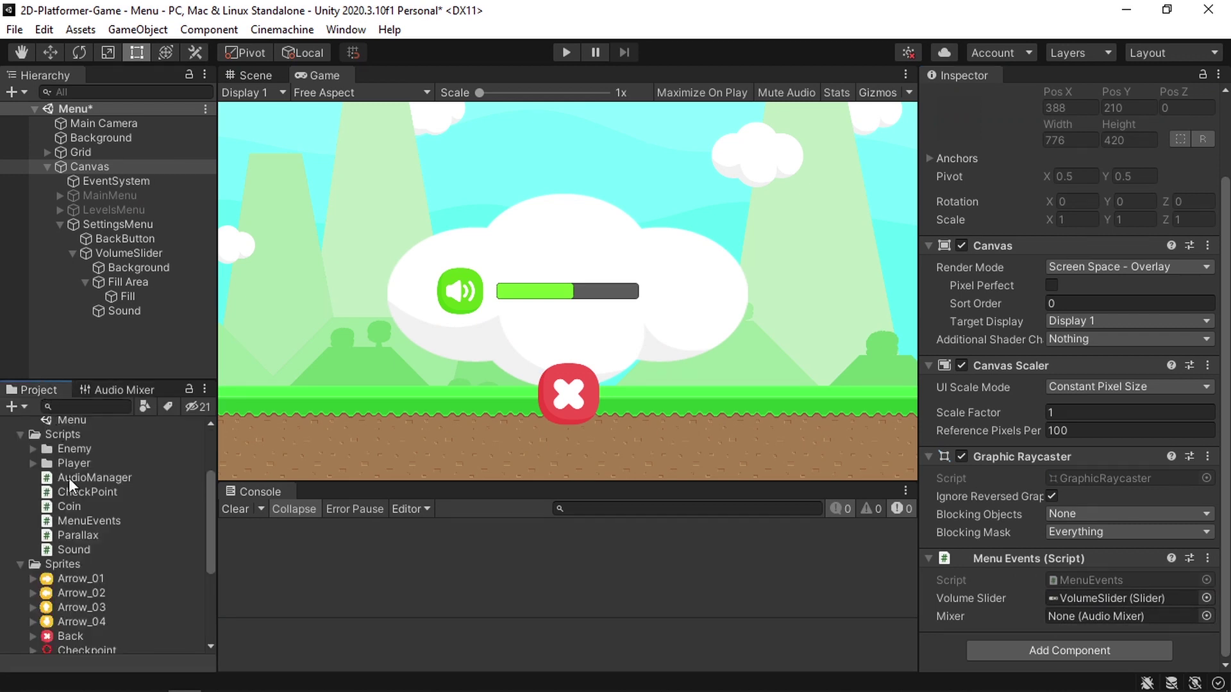
scroll(64, 559, "up", 3)
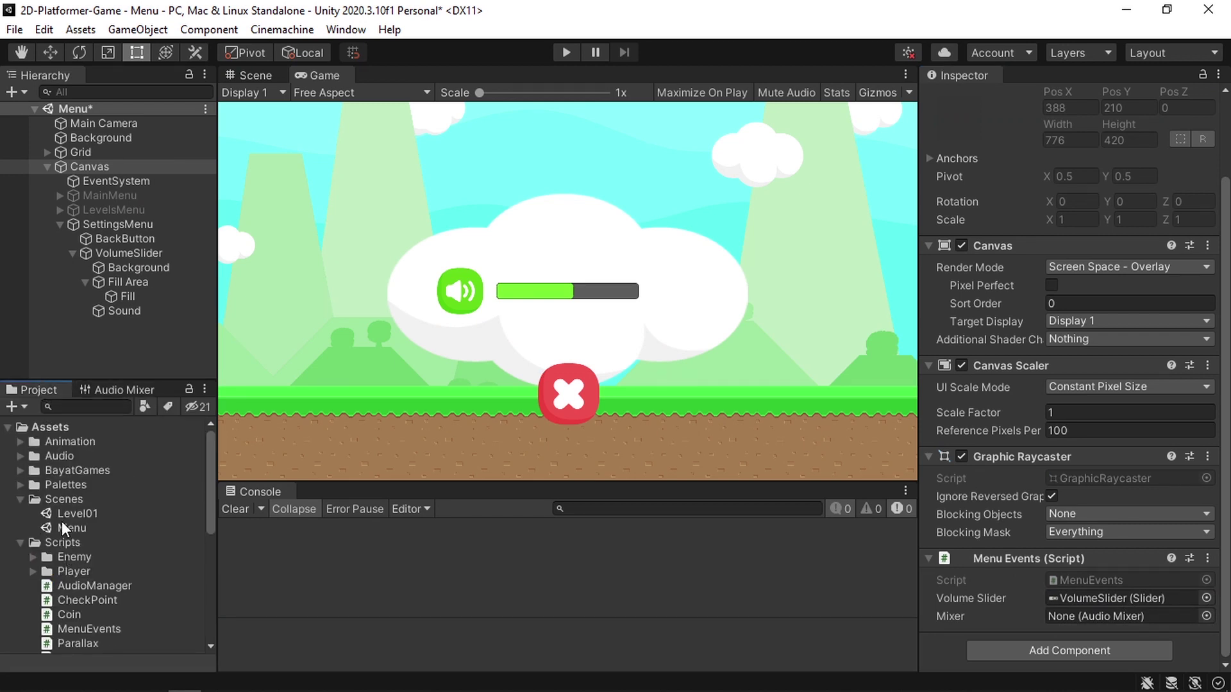
left_click(21, 456)
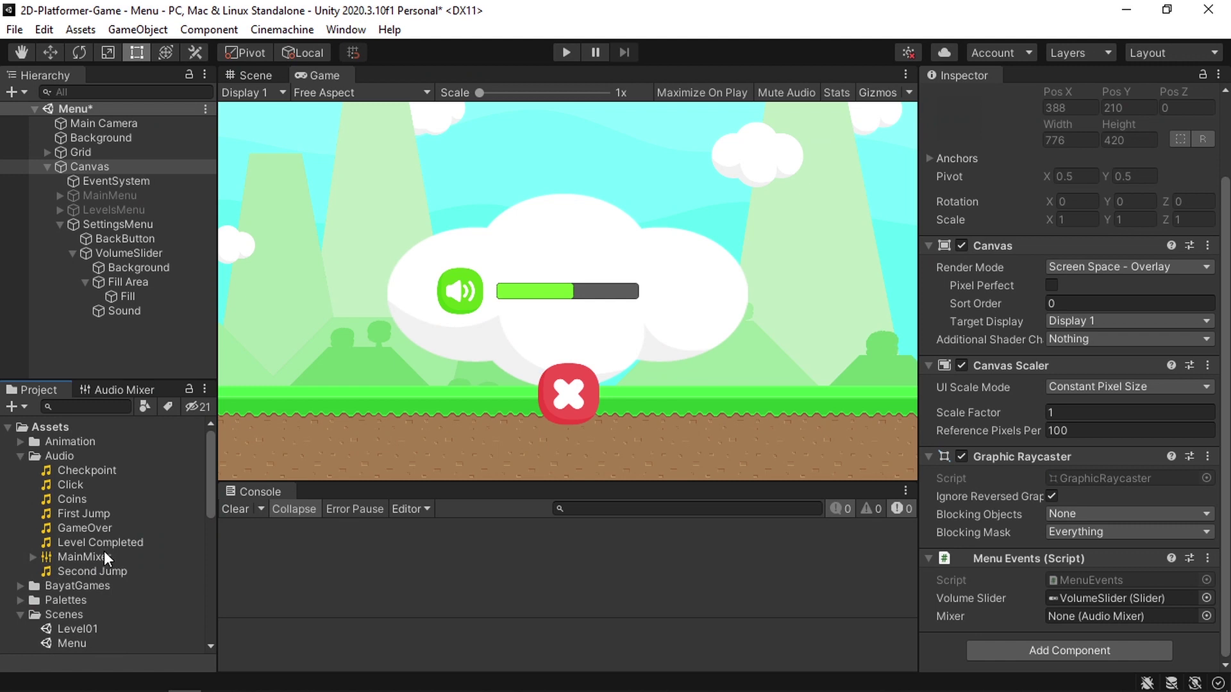
left_click_drag(82, 559, 1087, 621)
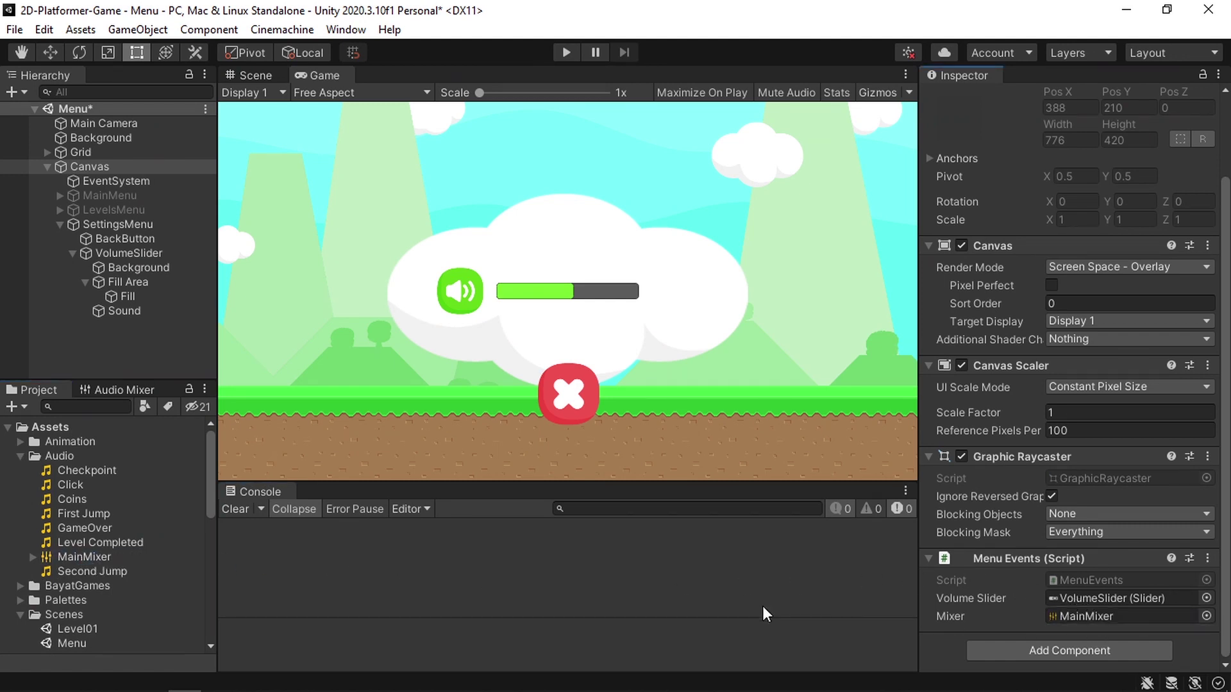
Open the Level01 scene, saving the changes made to the Menu scene
scroll(195, 582, "down", 2)
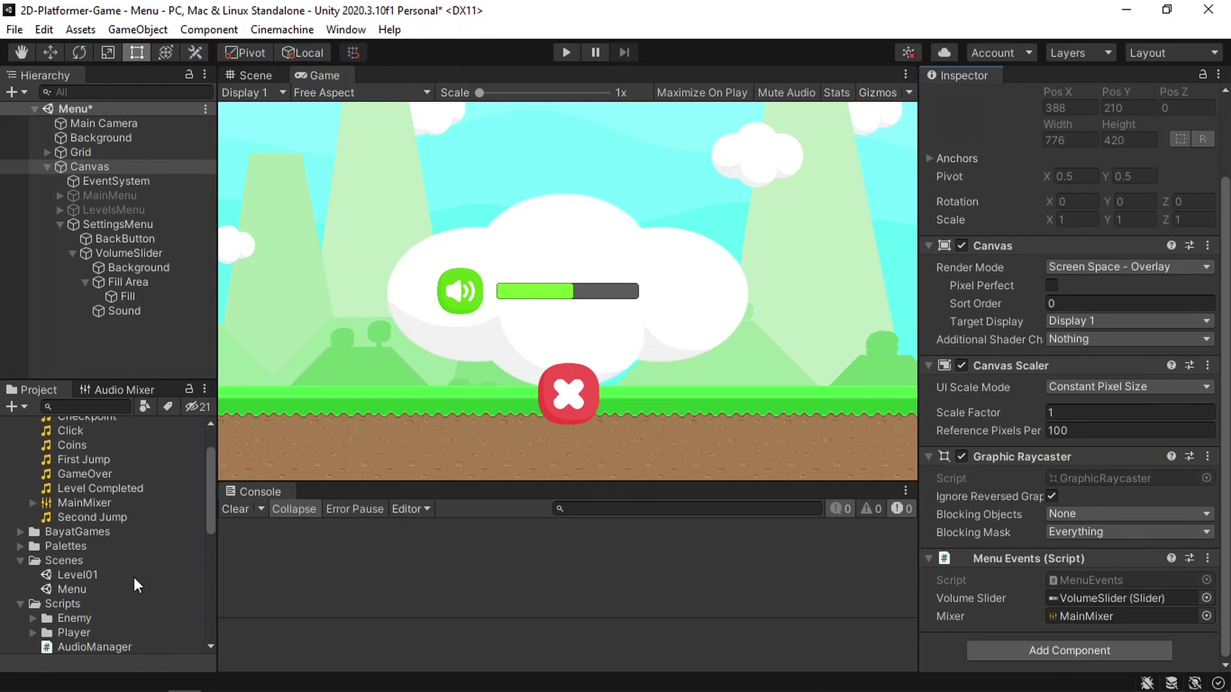
double_click(85, 576)
left_click(592, 391)
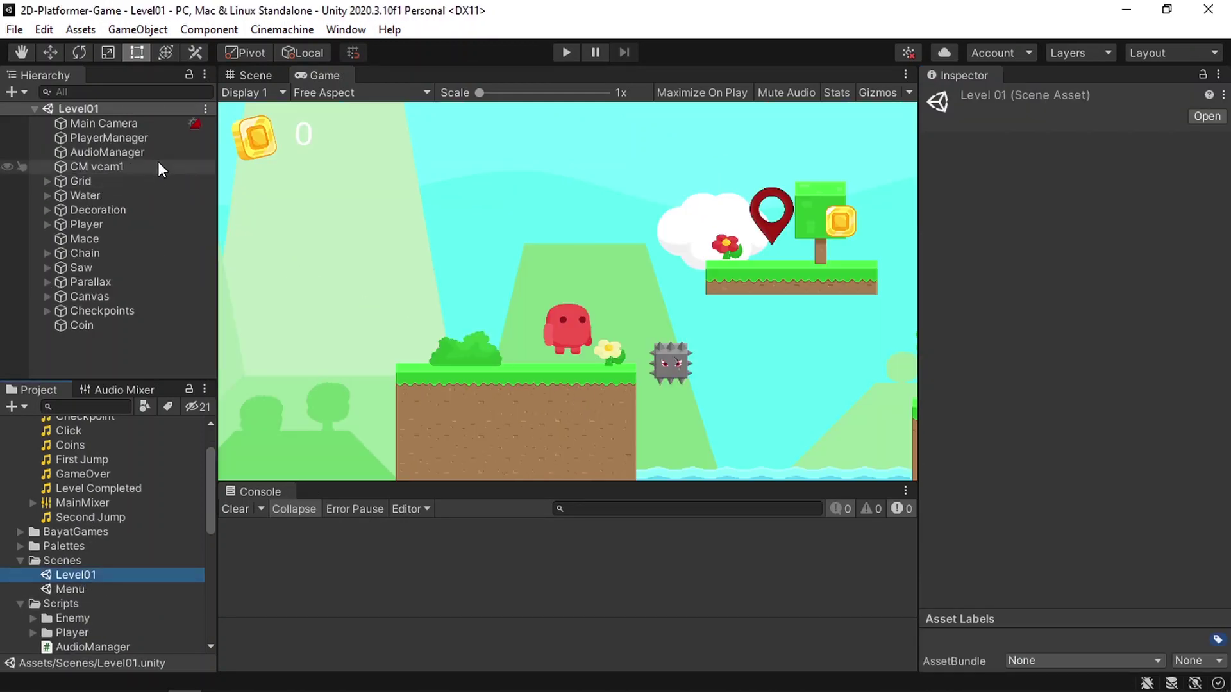
Assign MainMixer's Master group as the Mixer of the GameOver and Coins sounds on AudioManager
left_click(153, 157)
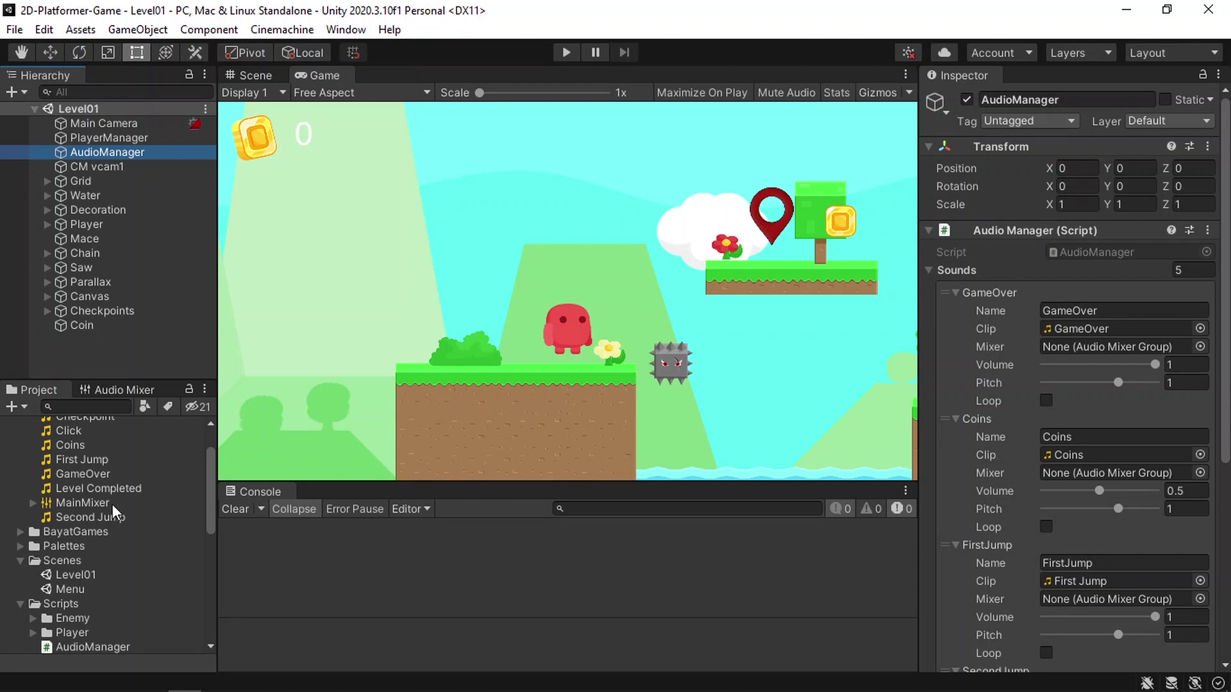
left_click_drag(112, 504, 1114, 351)
left_click(1200, 346)
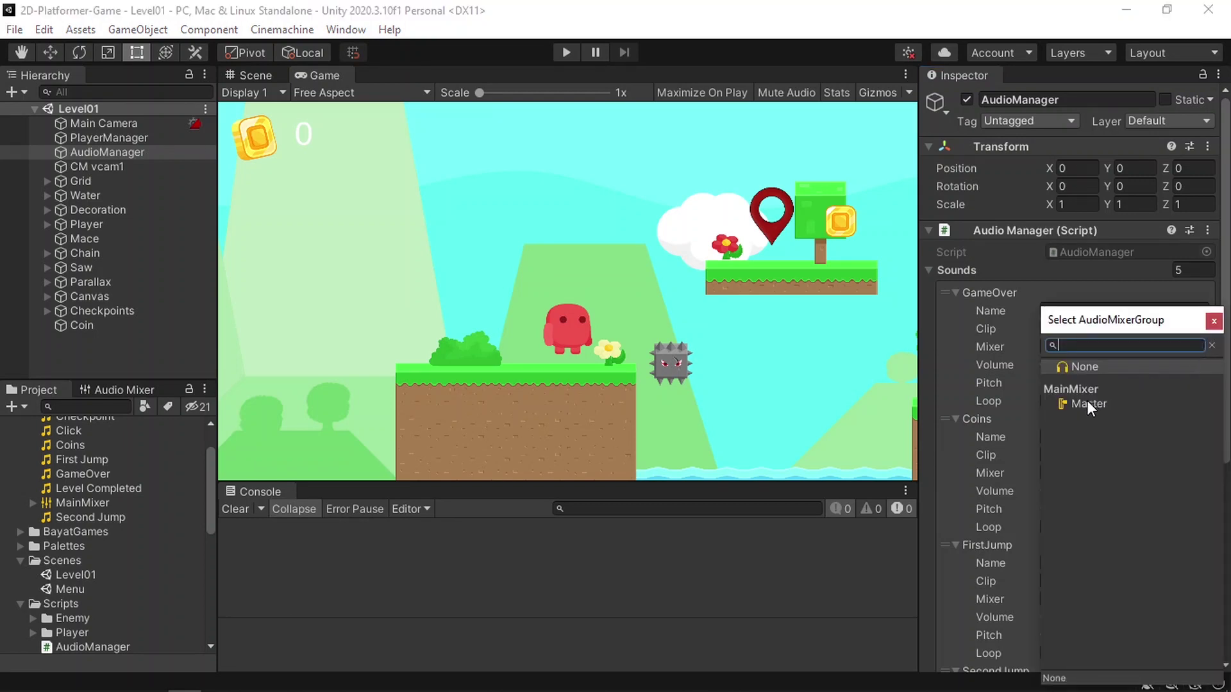
double_click(1088, 404)
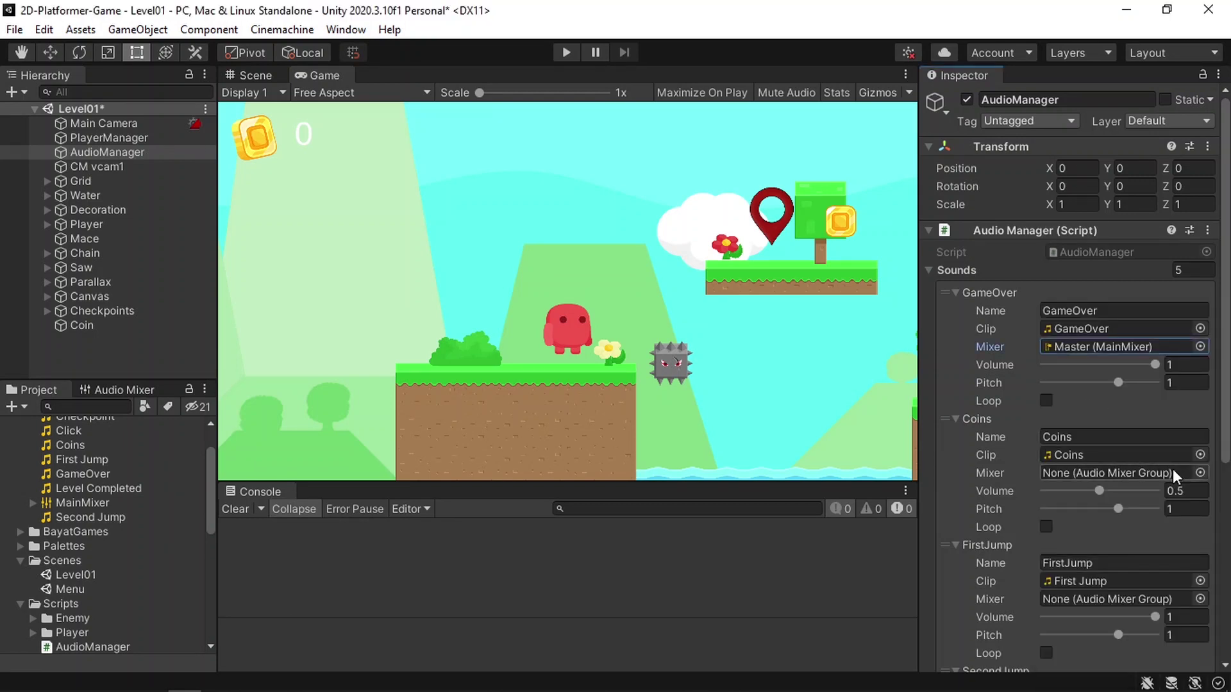
left_click(1200, 473)
double_click(1088, 404)
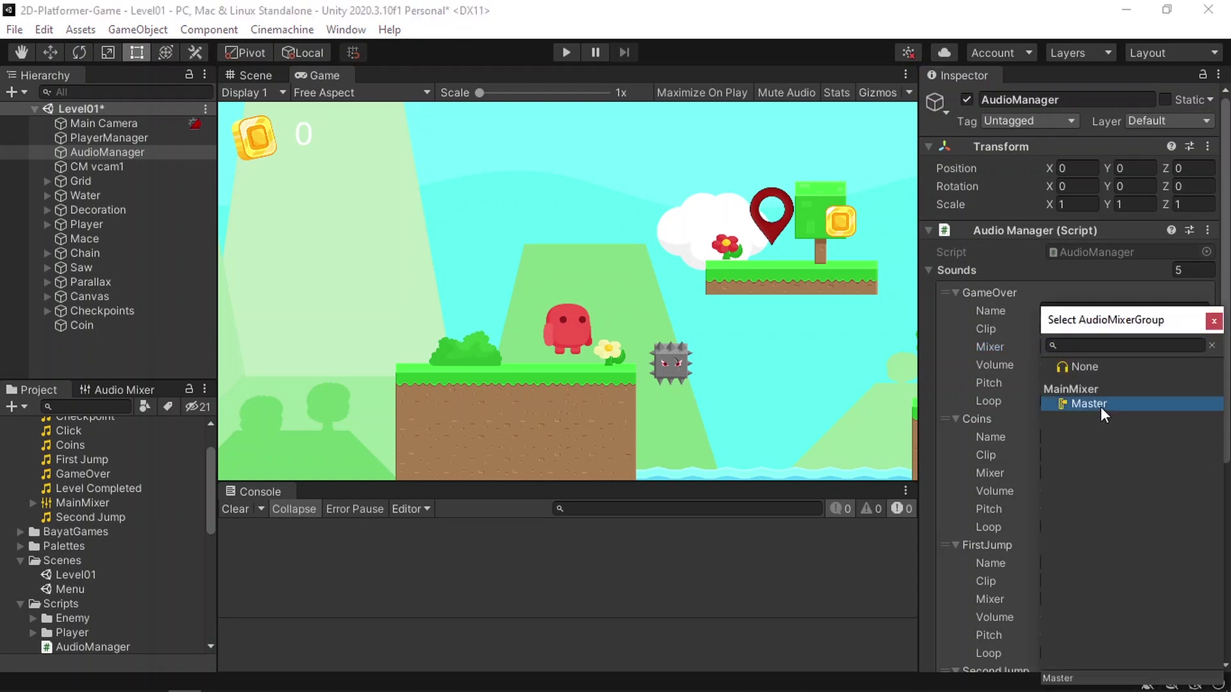
Assign MainMixer's Master group as the Mixer of AudioManager's FirstJump, SecondJump and Checkpoint sounds
scroll(1121, 461, "down", 3)
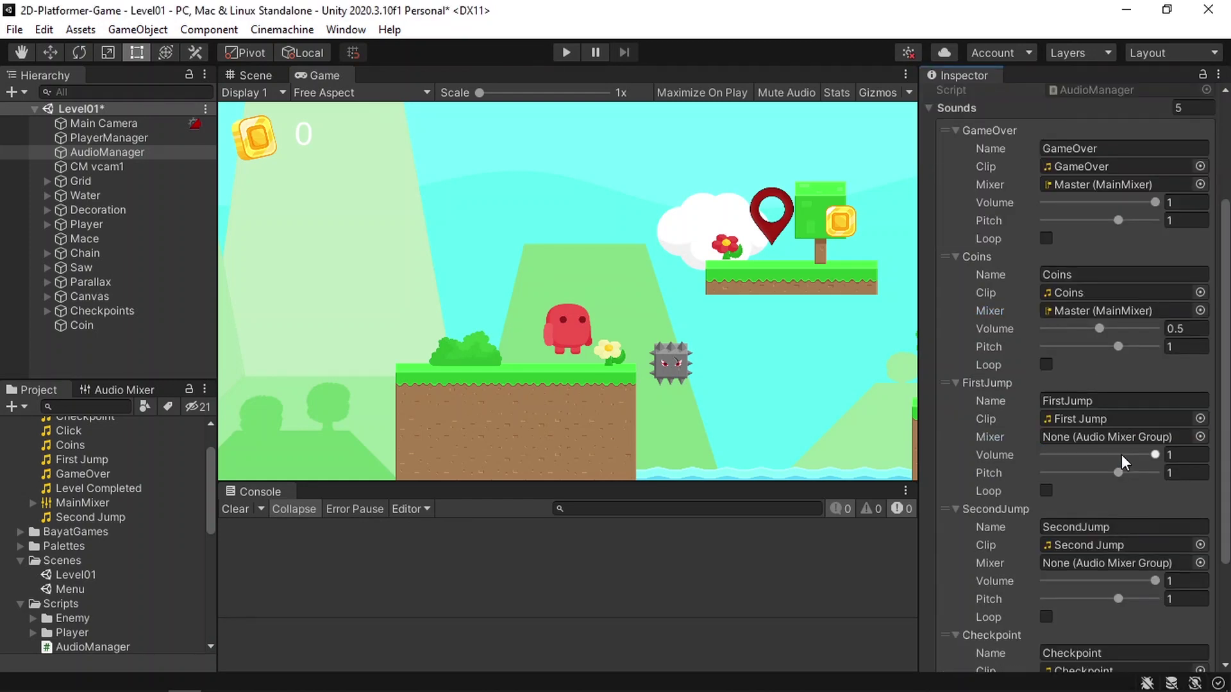
left_click(1199, 437)
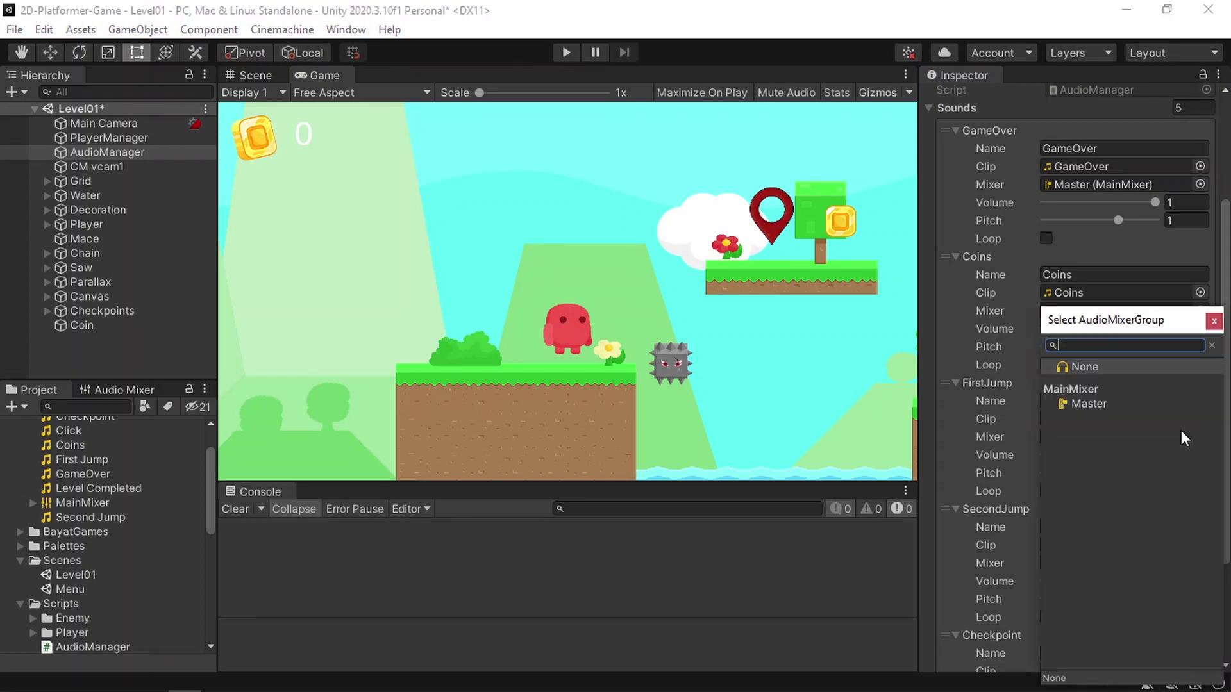
left_click(1109, 408)
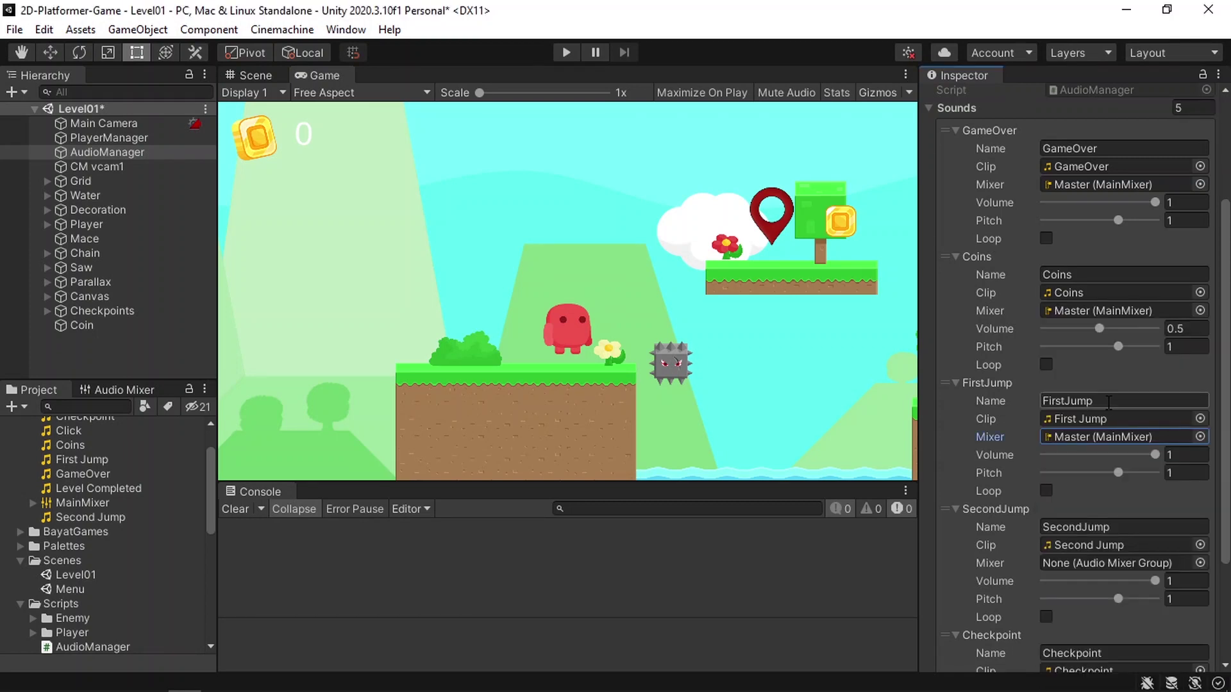
scroll(1106, 410, "down", 5)
left_click(1200, 413)
double_click(1087, 403)
left_click(1199, 539)
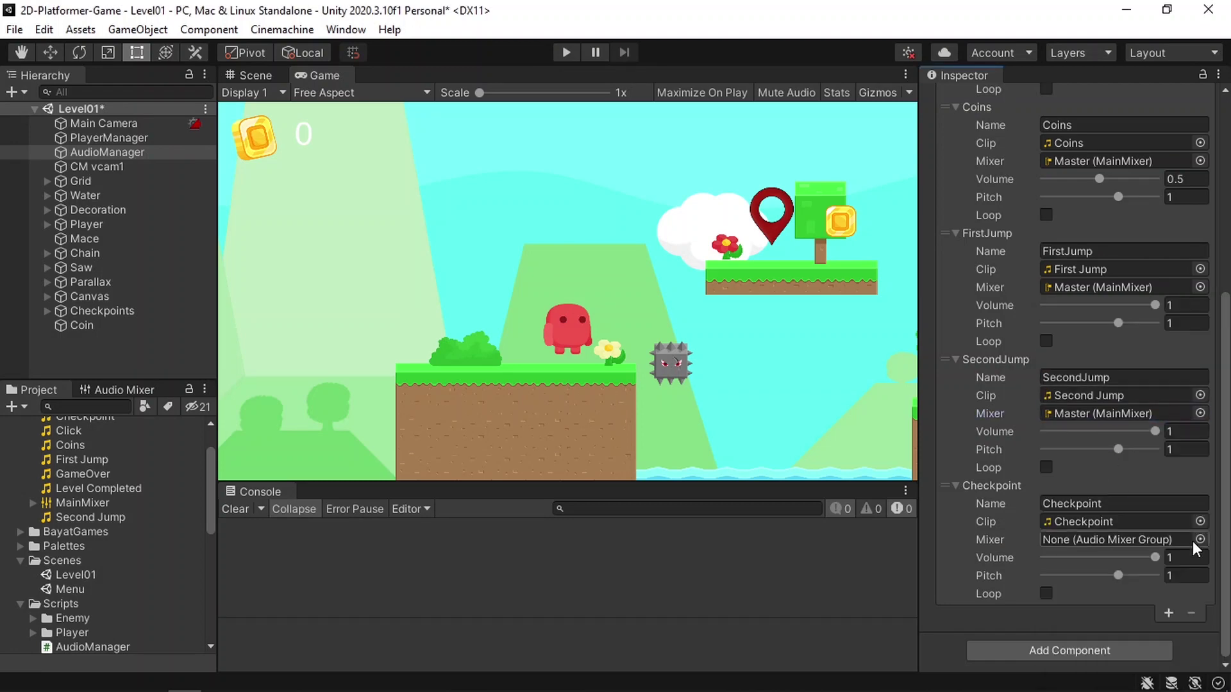
double_click(1098, 411)
Open the Menu scene from the Scenes folder
double_click(88, 591)
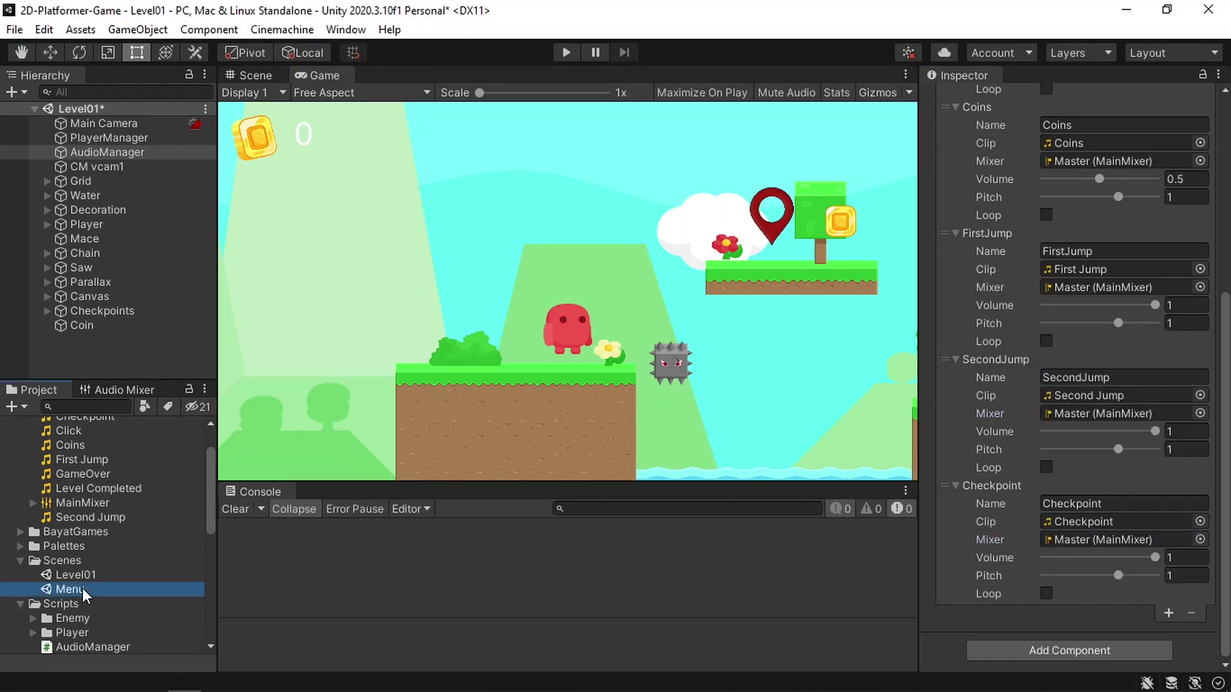